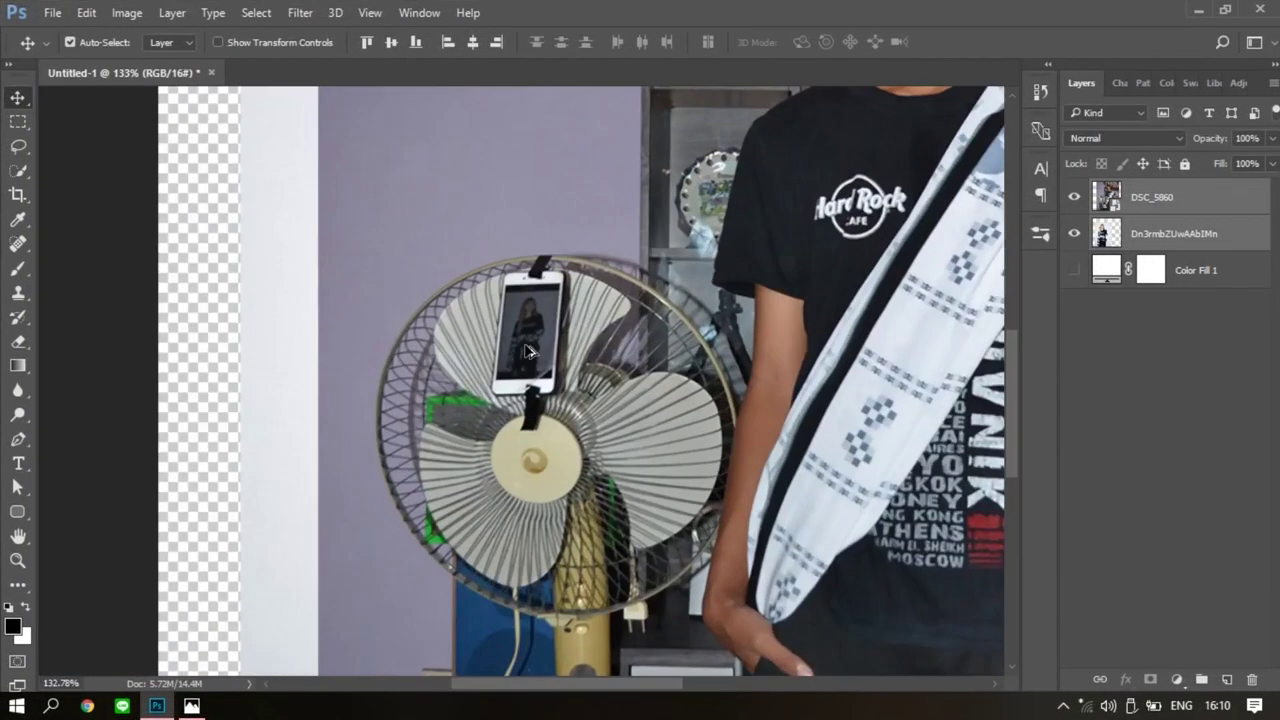
Zoom out to see the whole photo, then zoom back in on the trouser leg.
{"action": "scroll", "coordinate": [510, 315], "scroll_direction": "down", "scroll_amount": 5}
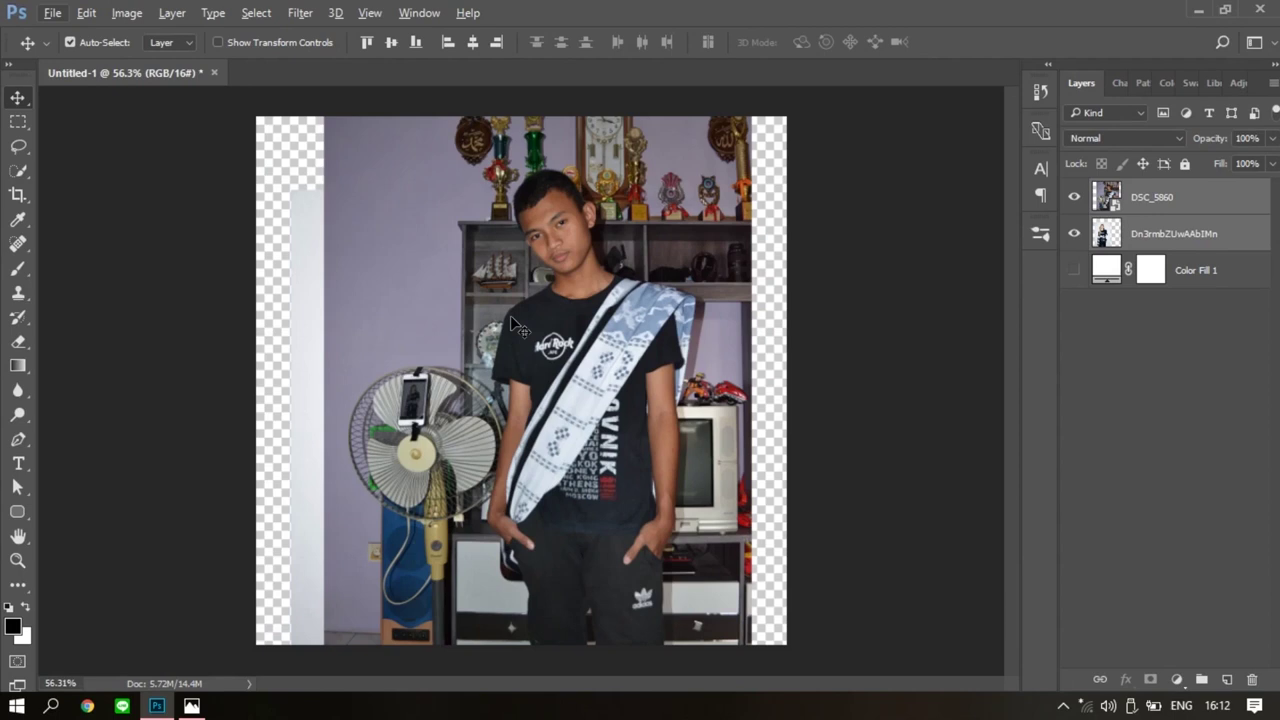
{"action": "scroll", "coordinate": [621, 300], "scroll_direction": "up", "scroll_amount": 5}
With the Pen tool, anchor the path up the trouser edge and curve it around the hand.
{"action": "key", "text": "p"}
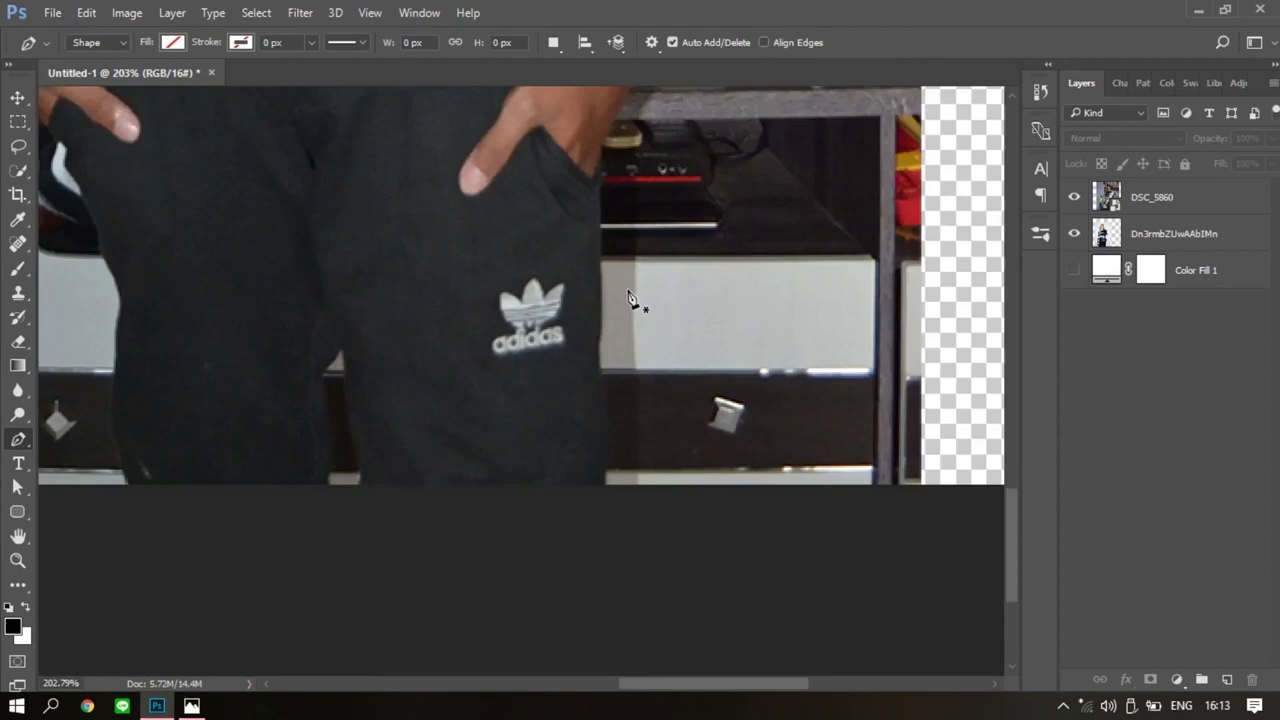
{"action": "left_click", "coordinate": [601, 520]}
{"action": "left_click", "coordinate": [601, 488]}
{"action": "left_click", "coordinate": [591, 287]}
{"action": "scroll", "coordinate": [596, 329], "scroll_direction": "up", "scroll_amount": 2}
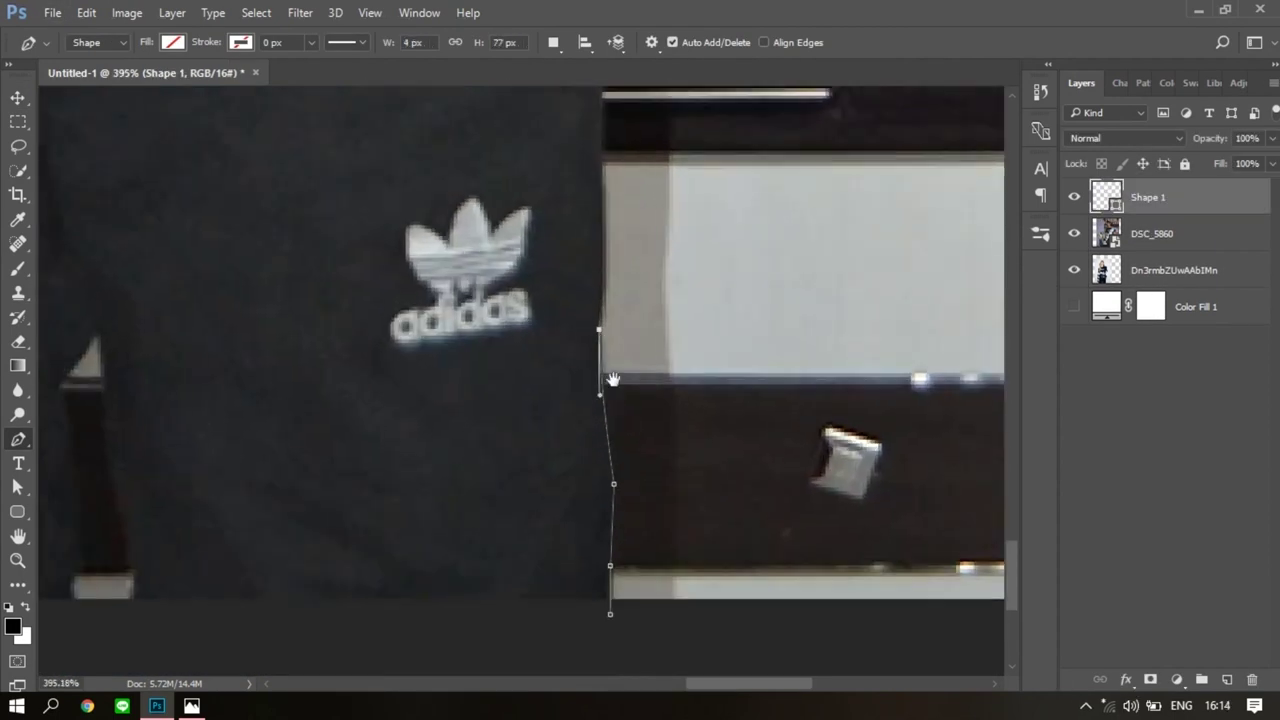
{"action": "left_click_drag", "start_coordinate": [613, 380], "coordinate": [607, 630]}
{"action": "left_click", "coordinate": [592, 357]}
{"action": "left_click_drag", "start_coordinate": [645, 254], "coordinate": [550, 519]}
{"action": "left_click_drag", "start_coordinate": [547, 418], "coordinate": [578, 390]}
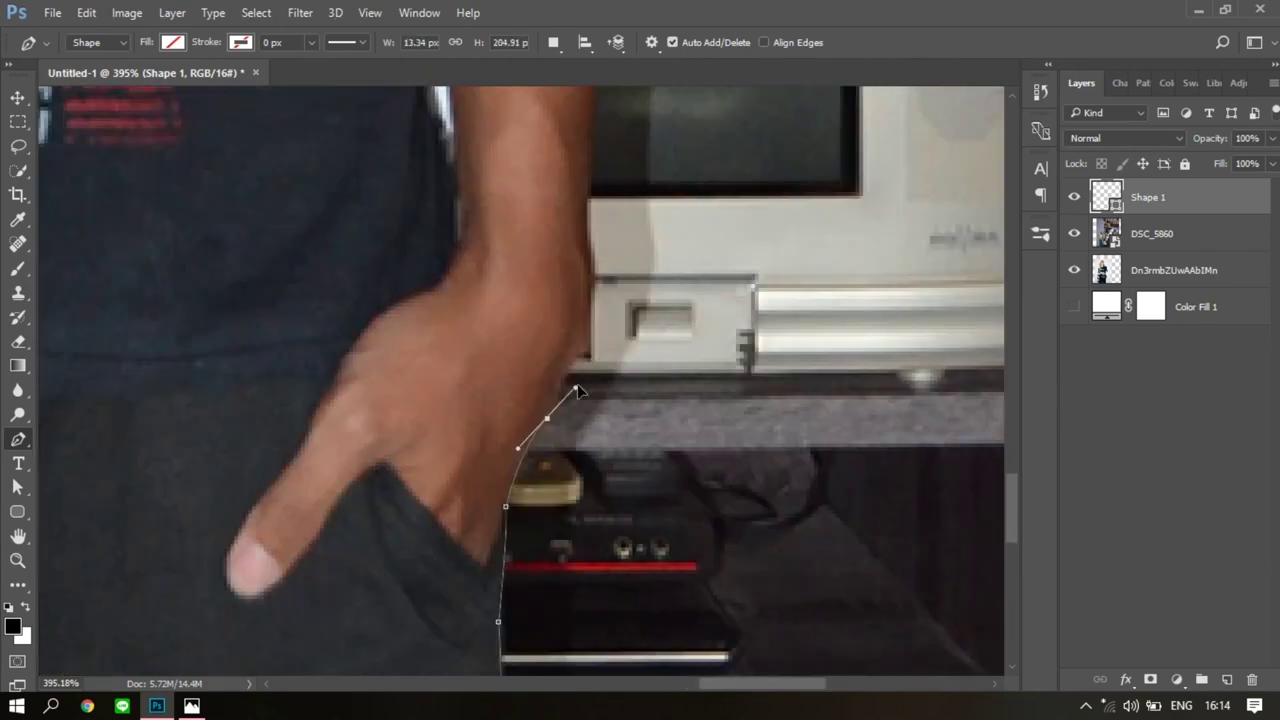
Continue the path up the arm and curve it over the sash along the shoulder.
{"action": "scroll", "coordinate": [596, 276], "scroll_direction": "down", "scroll_amount": 2}
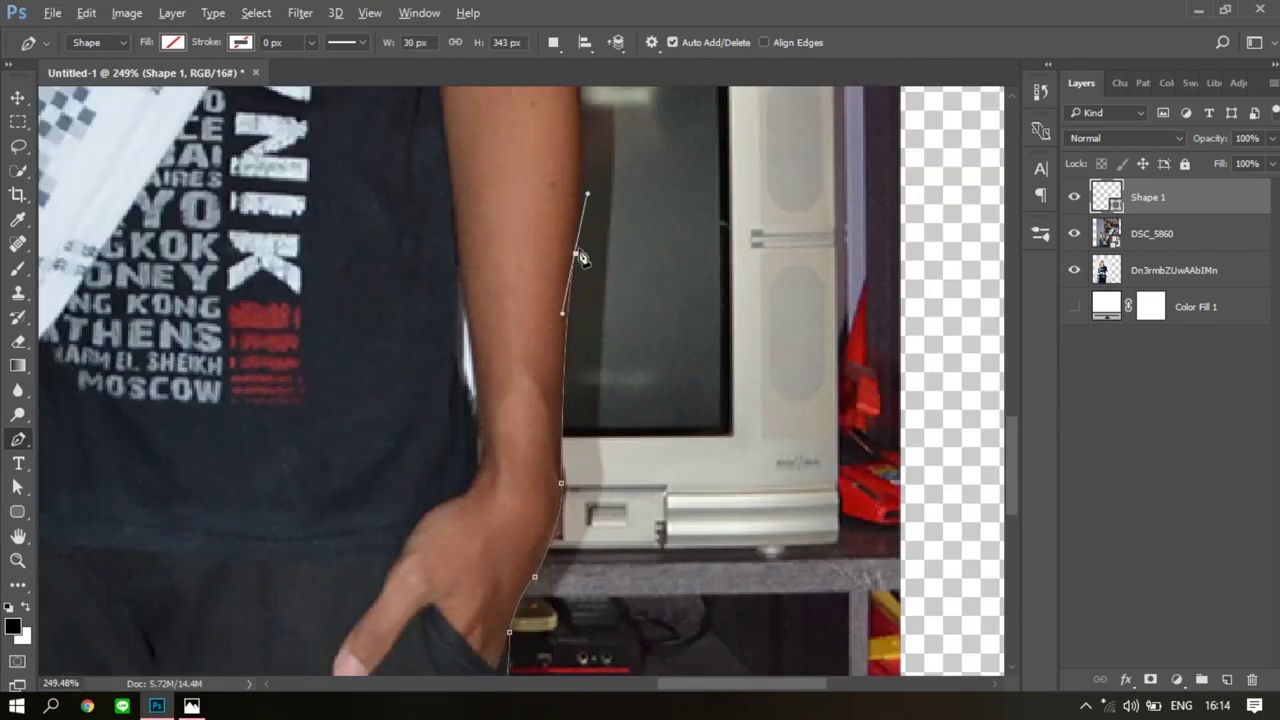
{"action": "scroll", "coordinate": [590, 245], "scroll_direction": "up", "scroll_amount": 4}
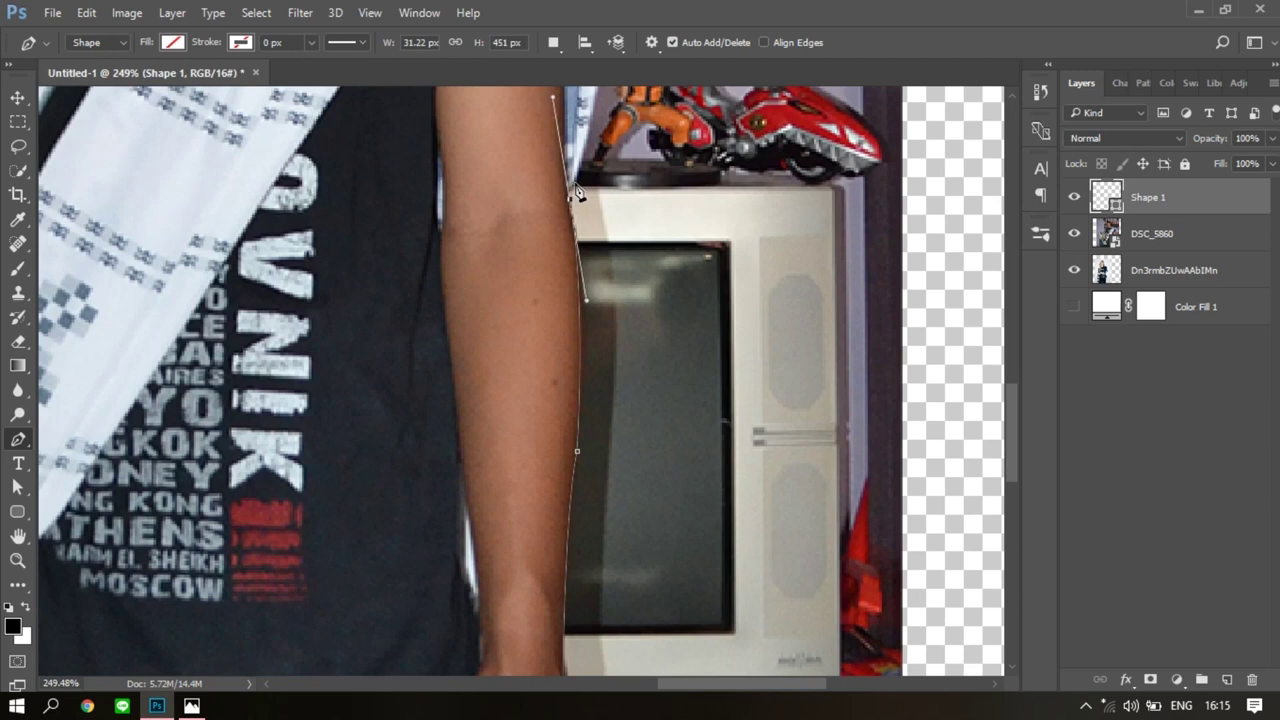
{"action": "scroll", "coordinate": [590, 325], "scroll_direction": "up", "scroll_amount": 6}
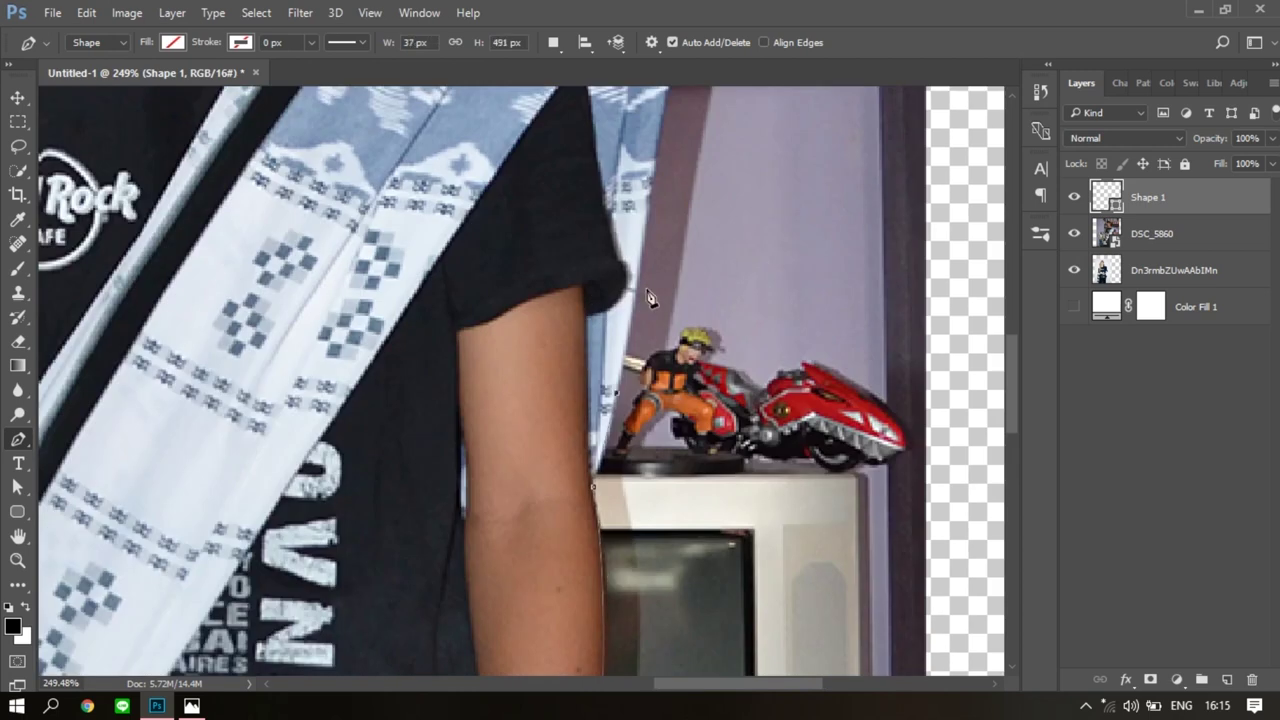
{"action": "scroll", "coordinate": [640, 295], "scroll_direction": "up", "scroll_amount": 3}
{"action": "scroll", "coordinate": [583, 130], "scroll_direction": "up", "scroll_amount": 2}
{"action": "scroll", "coordinate": [557, 229], "scroll_direction": "up", "scroll_amount": 2}
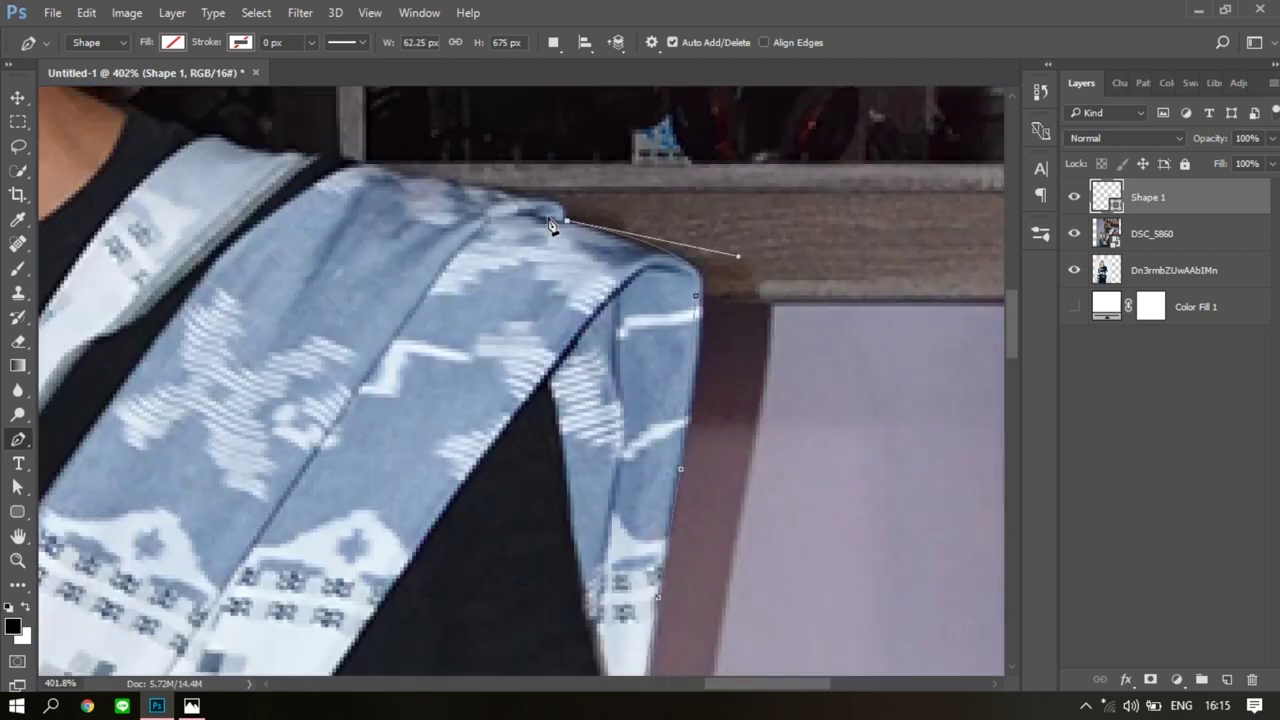
{"action": "scroll", "coordinate": [565, 292], "scroll_direction": "up", "scroll_amount": 2}
{"action": "left_click_drag", "start_coordinate": [424, 296], "coordinate": [594, 400]}
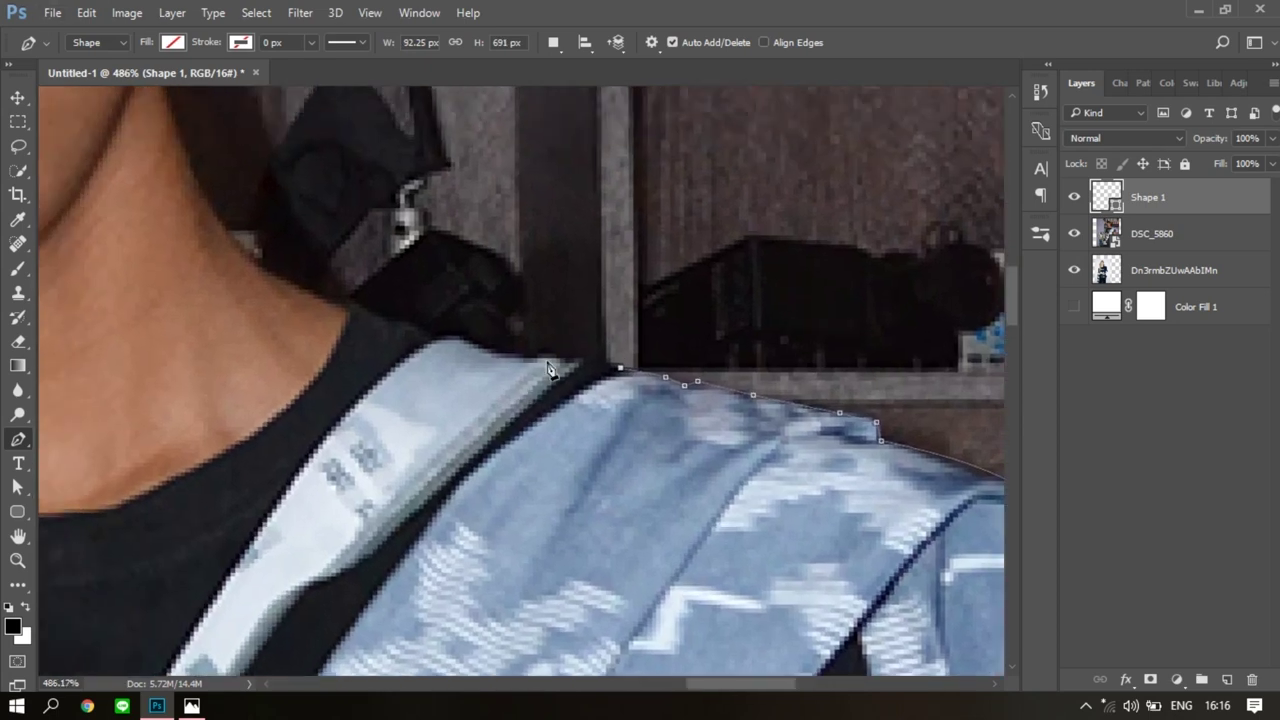
{"action": "left_click", "coordinate": [536, 360]}
{"action": "left_click_drag", "start_coordinate": [536, 360], "coordinate": [657, 457]}
Add anchors where the shoulder meets the neck, up the neck, and at the ear's base.
{"action": "scroll", "coordinate": [616, 420], "scroll_direction": "up", "scroll_amount": 1}
{"action": "left_click", "coordinate": [616, 420]}
{"action": "scroll", "coordinate": [420, 200], "scroll_direction": "up", "scroll_amount": 3}
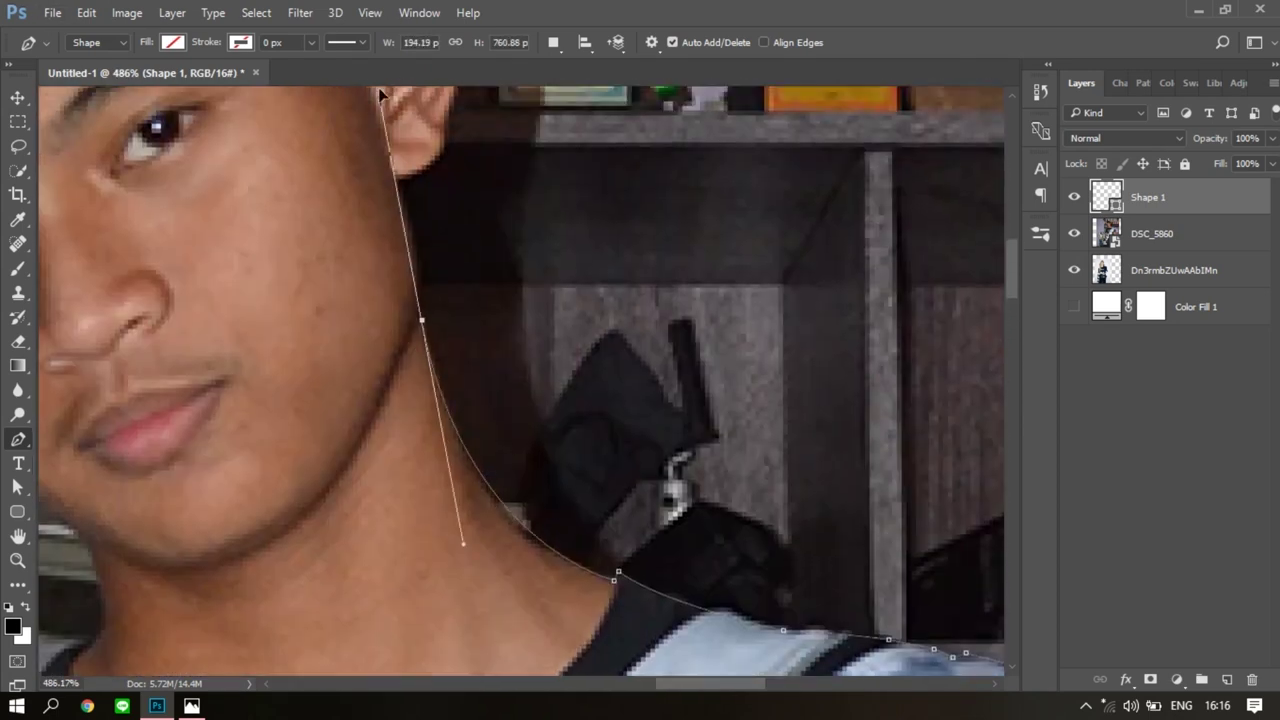
{"action": "scroll", "coordinate": [400, 250], "scroll_direction": "up", "scroll_amount": 1}
{"action": "left_click", "coordinate": [457, 357]}
{"action": "scroll", "coordinate": [410, 344], "scroll_direction": "up", "scroll_amount": 1}
{"action": "scroll", "coordinate": [430, 300], "scroll_direction": "up", "scroll_amount": 1}
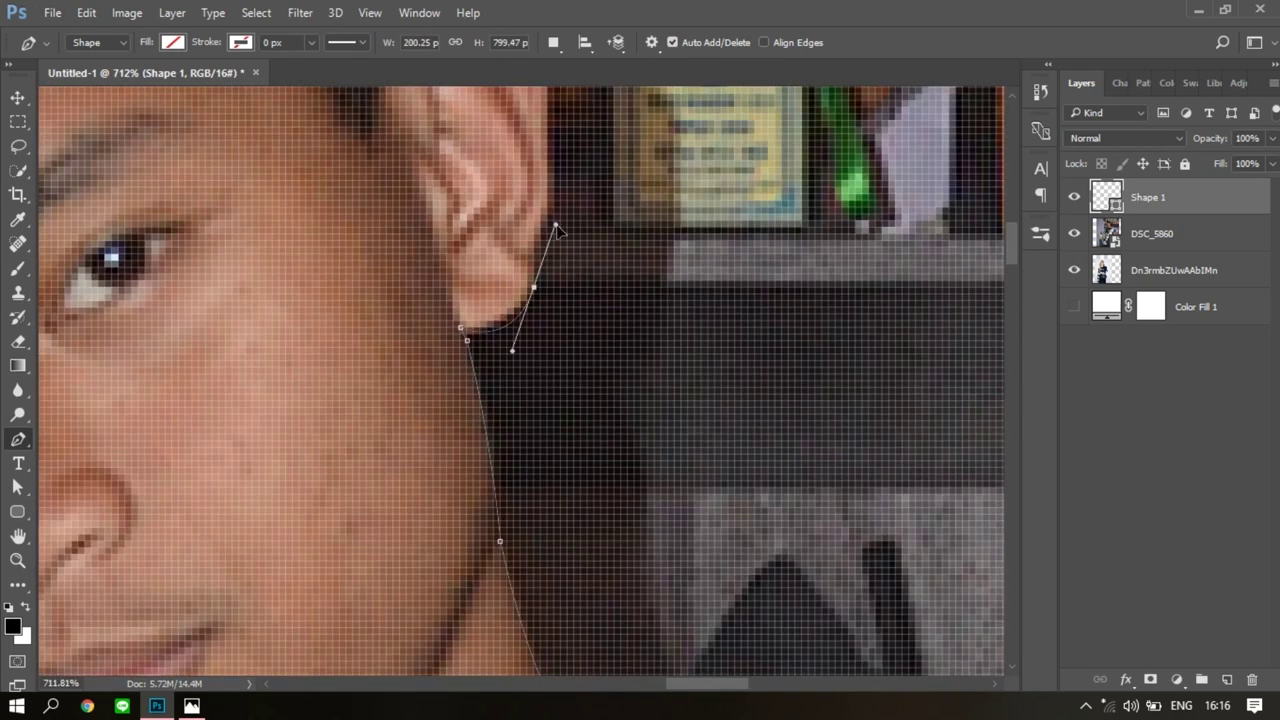
{"action": "left_click", "coordinate": [537, 329]}
Curve the path around the top of the ear and the head, then down to the neck.
{"action": "scroll", "coordinate": [545, 325], "scroll_direction": "up", "scroll_amount": 1}
{"action": "left_click_drag", "start_coordinate": [498, 210], "coordinate": [500, 212]}
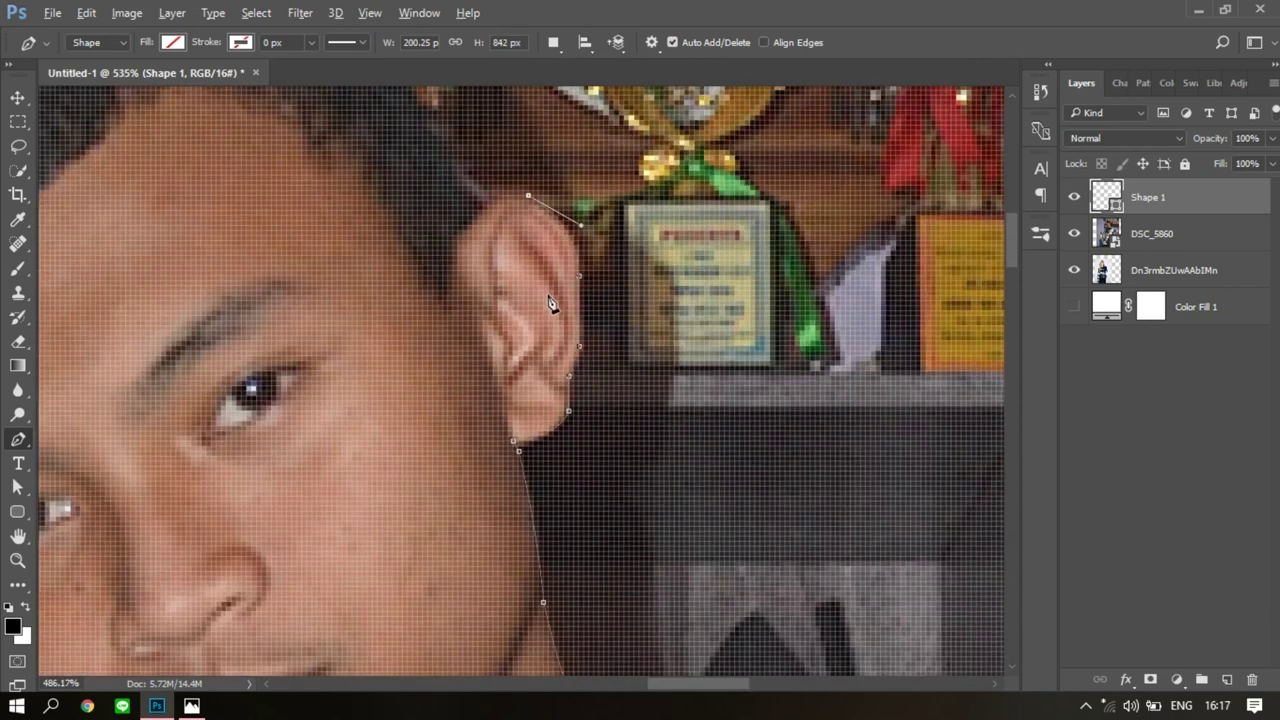
{"action": "scroll", "coordinate": [498, 210], "scroll_direction": "down", "scroll_amount": 3}
{"action": "scroll", "coordinate": [420, 380], "scroll_direction": "up", "scroll_amount": 1}
{"action": "left_click_drag", "start_coordinate": [420, 380], "coordinate": [413, 403]}
{"action": "scroll", "coordinate": [413, 403], "scroll_direction": "up", "scroll_amount": 1}
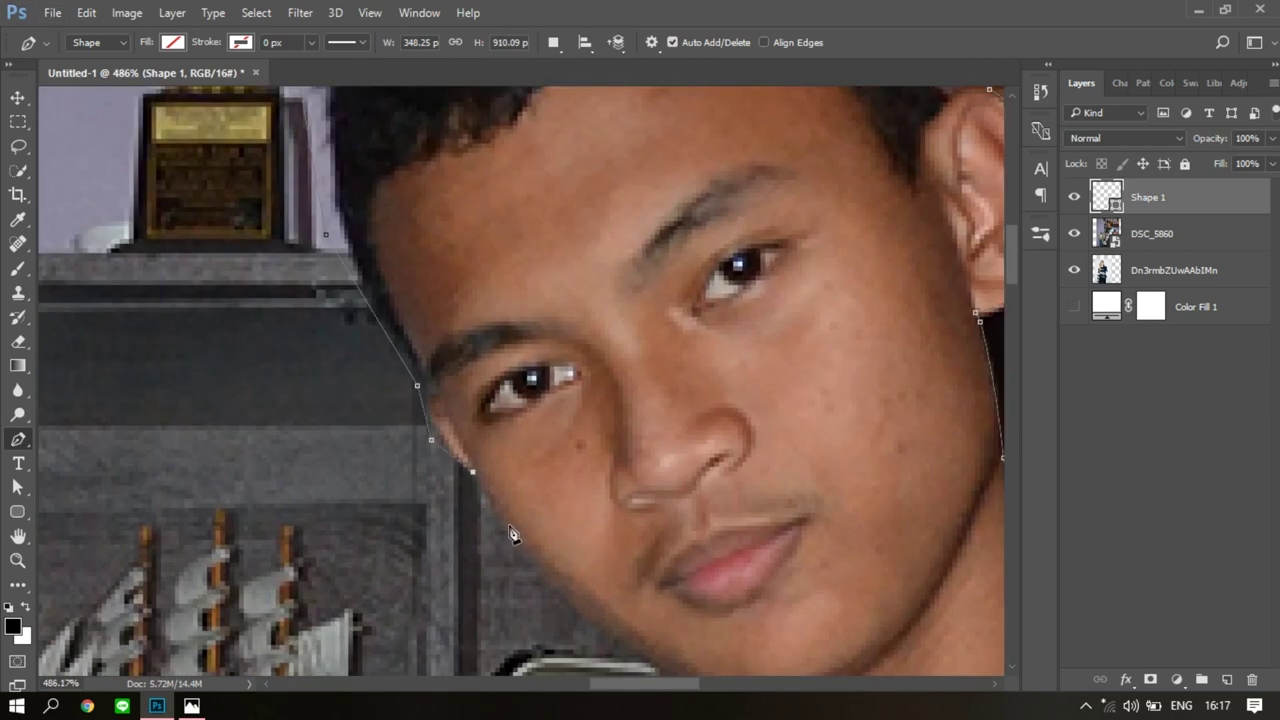
{"action": "scroll", "coordinate": [511, 533], "scroll_direction": "down", "scroll_amount": 3}
{"action": "left_click_drag", "start_coordinate": [606, 514], "coordinate": [754, 587]}
{"action": "scroll", "coordinate": [614, 386], "scroll_direction": "down", "scroll_amount": 3}
{"action": "left_click_drag", "start_coordinate": [620, 453], "coordinate": [566, 517]}
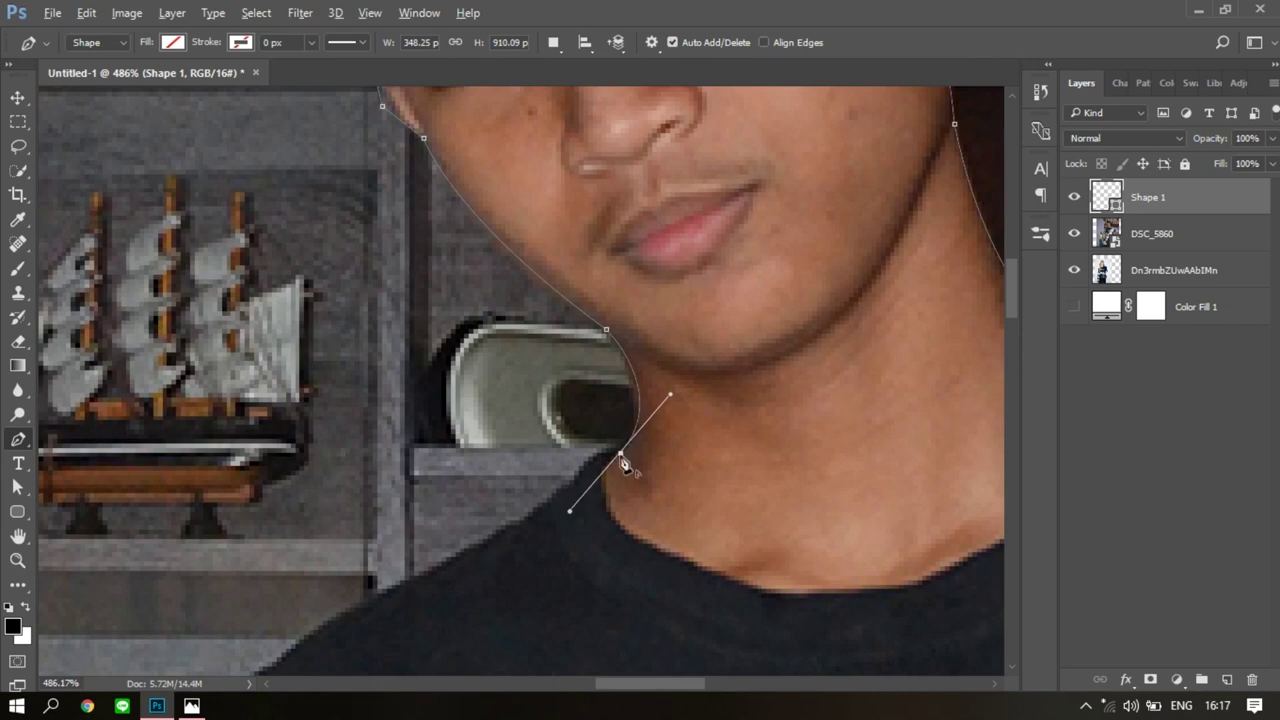
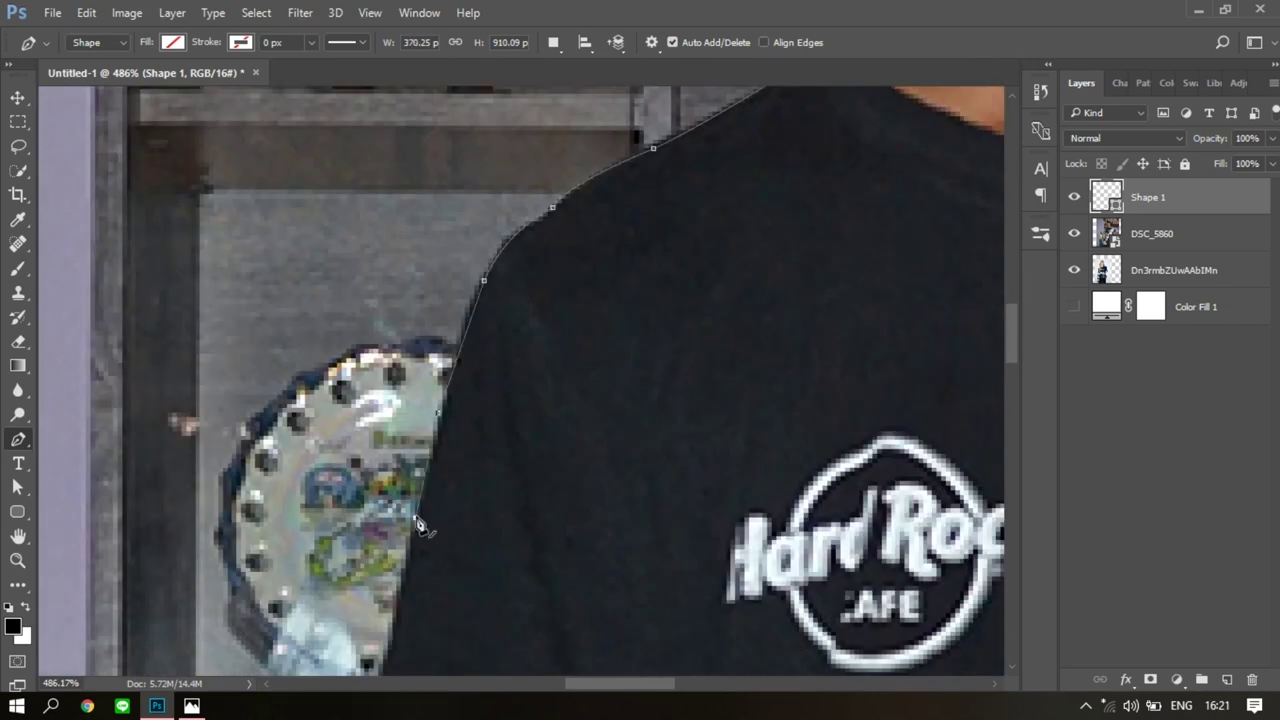
Trace the man's outline with the Pen tool along the shoulder, sleeve and arm.
{"action": "left_click", "coordinate": [418, 522]}
{"action": "scroll", "coordinate": [418, 522], "scroll_direction": "down", "scroll_amount": 5}
{"action": "scroll", "coordinate": [449, 525], "scroll_direction": "up", "scroll_amount": 1}
{"action": "left_click", "coordinate": [449, 517]}
{"action": "left_click", "coordinate": [507, 563]}
{"action": "left_click", "coordinate": [589, 585]}
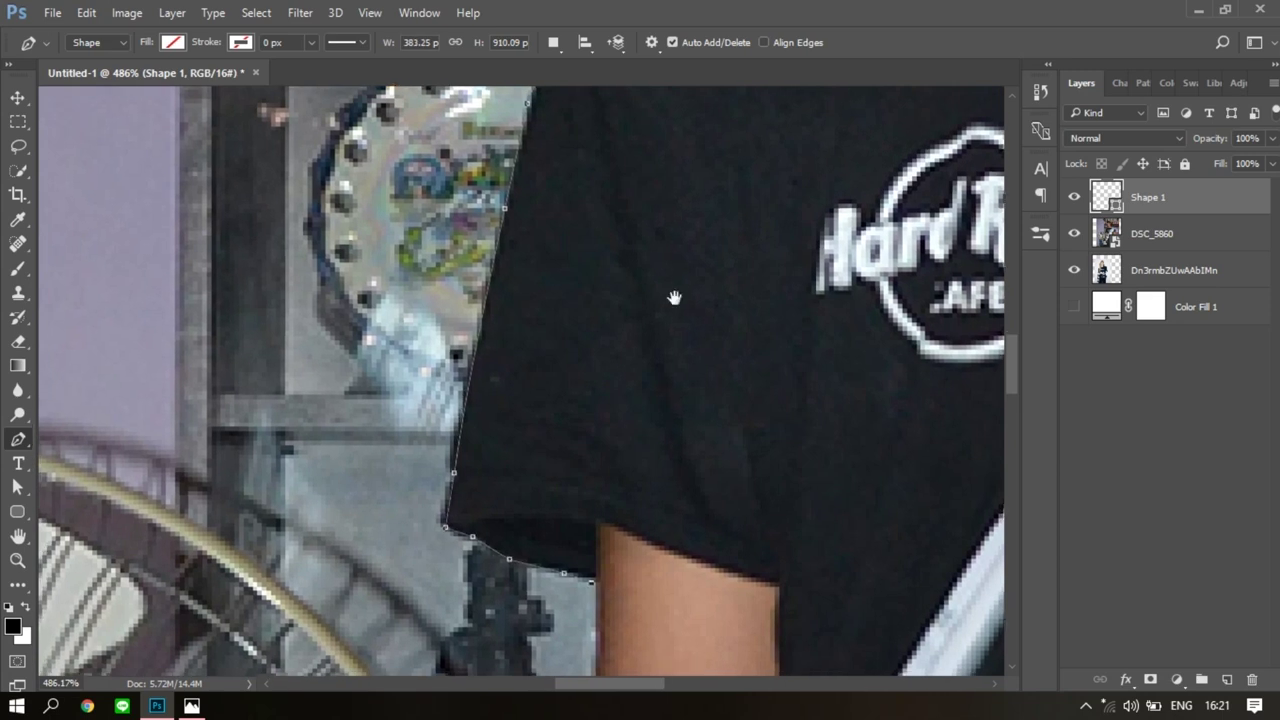
{"action": "scroll", "coordinate": [589, 585], "scroll_direction": "down", "scroll_amount": 5}
{"action": "left_click", "coordinate": [662, 433]}
{"action": "left_click", "coordinate": [655, 518]}
{"action": "left_click", "coordinate": [650, 603]}
{"action": "scroll", "coordinate": [655, 537], "scroll_direction": "down", "scroll_amount": 6}
{"action": "left_click_drag", "start_coordinate": [606, 359], "coordinate": [591, 404]}
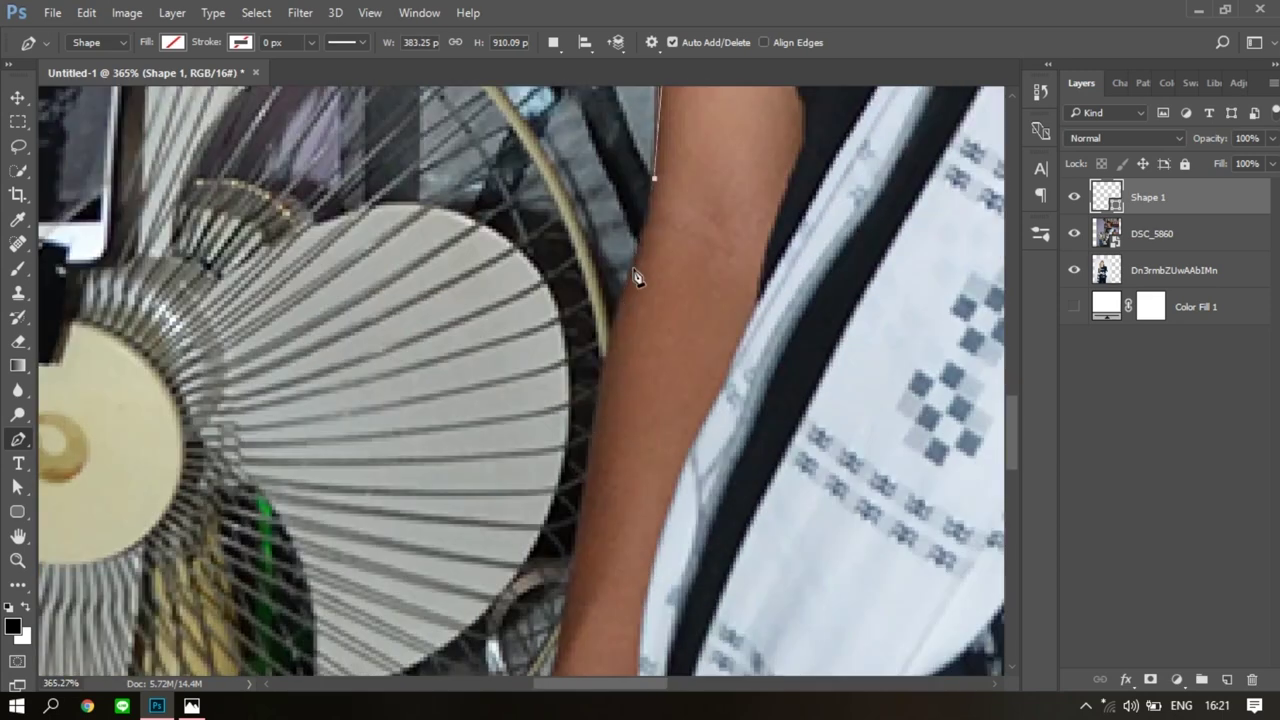
Continue the Pen outline down the arm toward the hand, removing a misplaced point.
{"action": "scroll", "coordinate": [633, 345], "scroll_direction": "down", "scroll_amount": 3}
{"action": "left_click", "coordinate": [603, 629]}
{"action": "scroll", "coordinate": [603, 629], "scroll_direction": "down", "scroll_amount": 4}
{"action": "scroll", "coordinate": [588, 437], "scroll_direction": "up", "scroll_amount": 2}
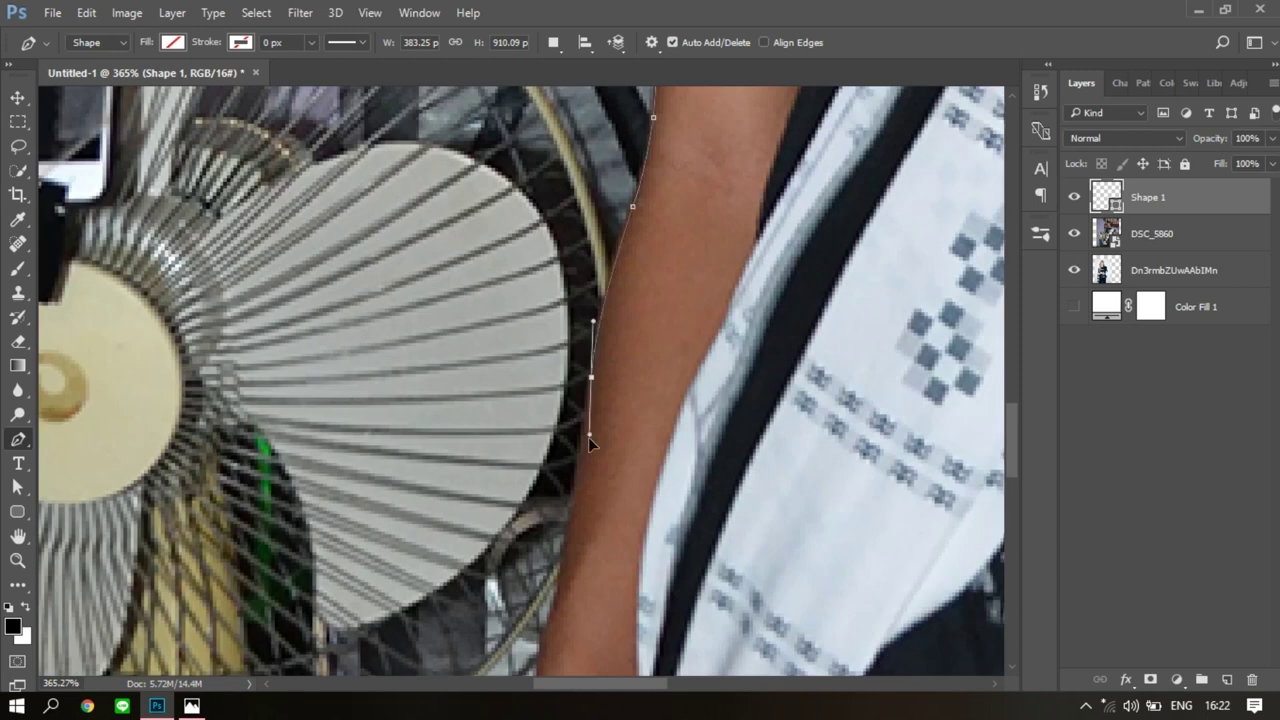
{"action": "left_click", "coordinate": [588, 437]}
{"action": "scroll", "coordinate": [547, 397], "scroll_direction": "down", "scroll_amount": 5}
{"action": "left_click", "coordinate": [551, 372]}
{"action": "scroll", "coordinate": [549, 371], "scroll_direction": "up", "scroll_amount": 1}
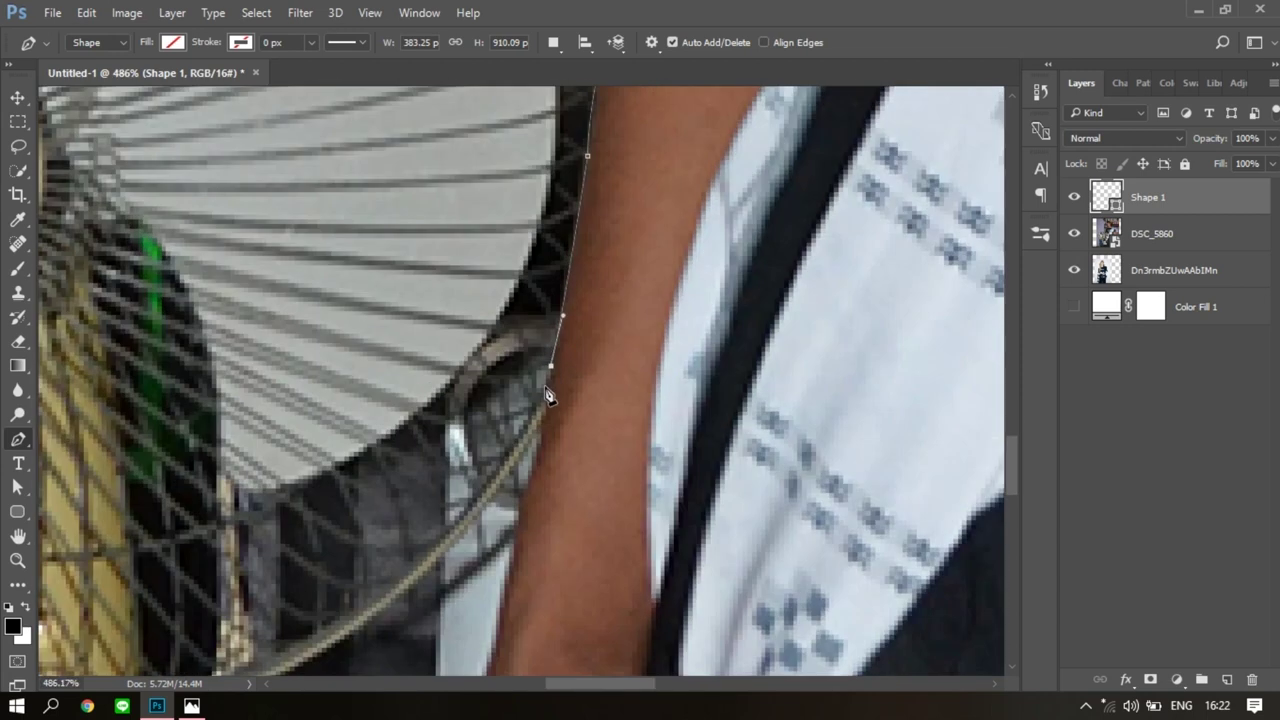
{"action": "left_click_drag", "start_coordinate": [505, 637], "coordinate": [494, 634]}
{"action": "scroll", "coordinate": [527, 476], "scroll_direction": "down", "scroll_amount": 5}
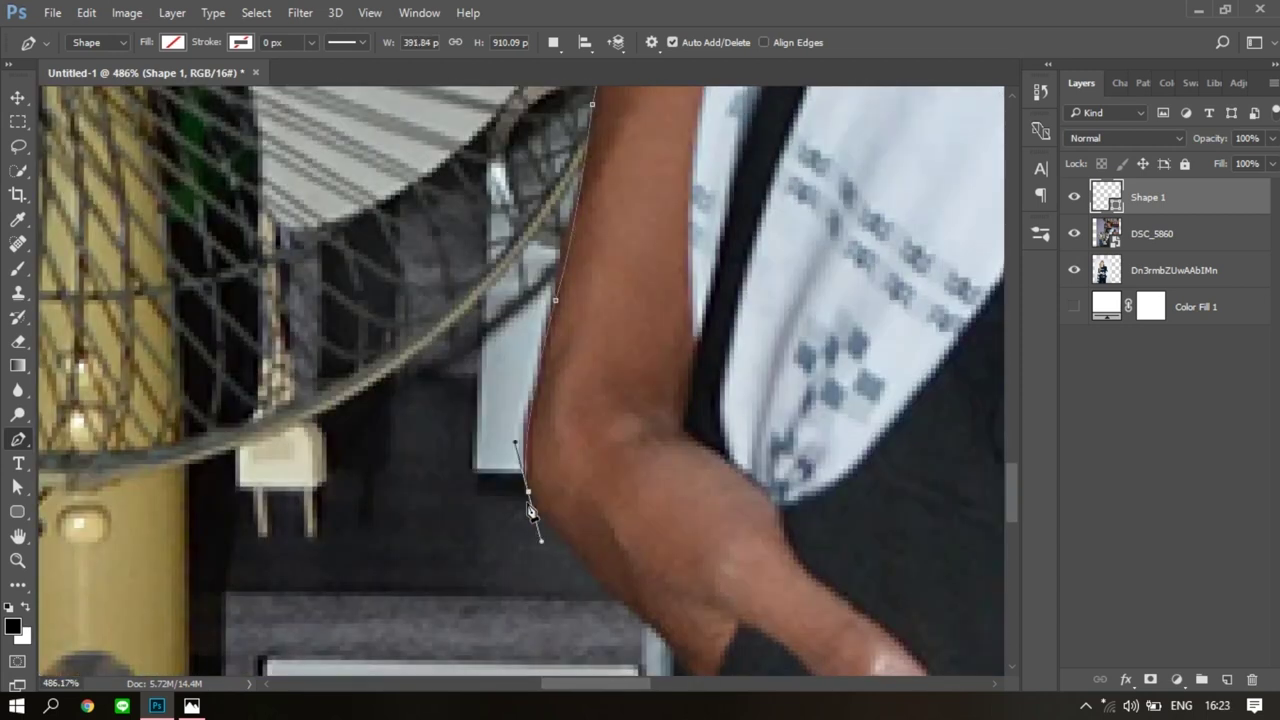
Finish the outline along the bottom edge with a curved path point.
{"action": "scroll", "coordinate": [531, 511], "scroll_direction": "down", "scroll_amount": 5}
{"action": "left_click_drag", "start_coordinate": [660, 436], "coordinate": [634, 382]}
{"action": "key", "text": "ctrl+z"}
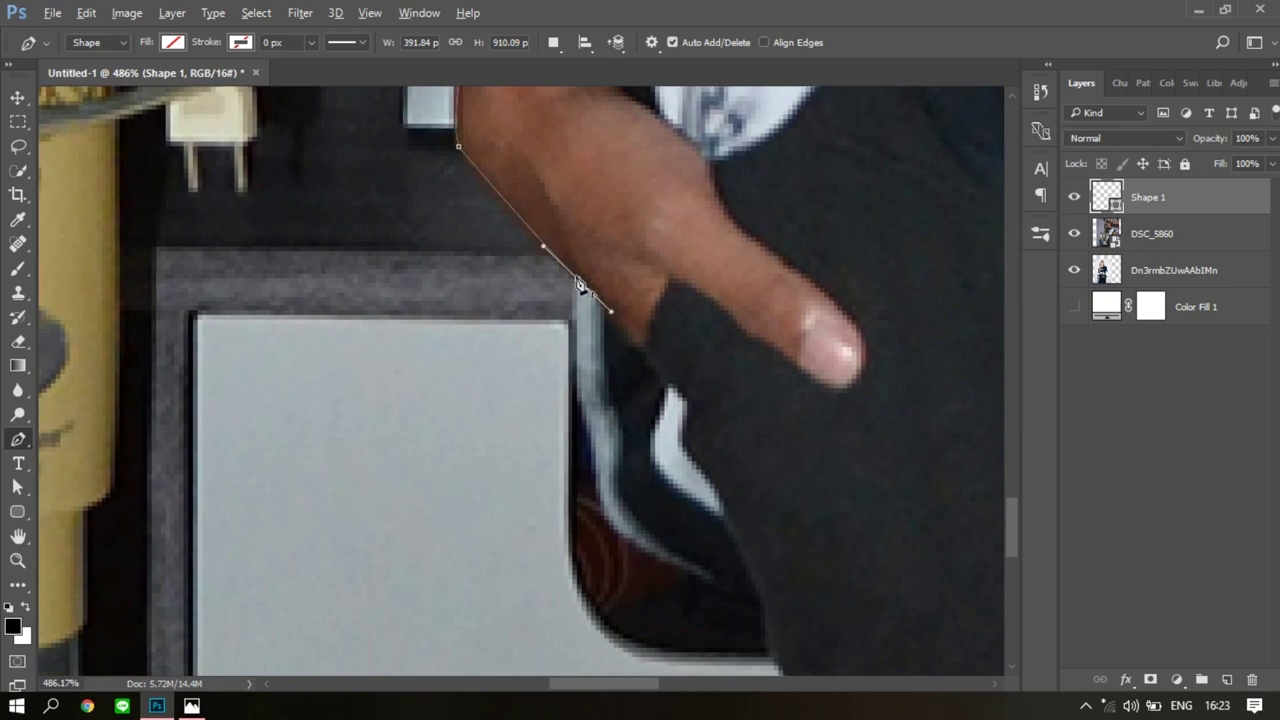
{"action": "scroll", "coordinate": [622, 594], "scroll_direction": "down", "scroll_amount": 2}
{"action": "left_click_drag", "start_coordinate": [629, 486], "coordinate": [734, 514]}
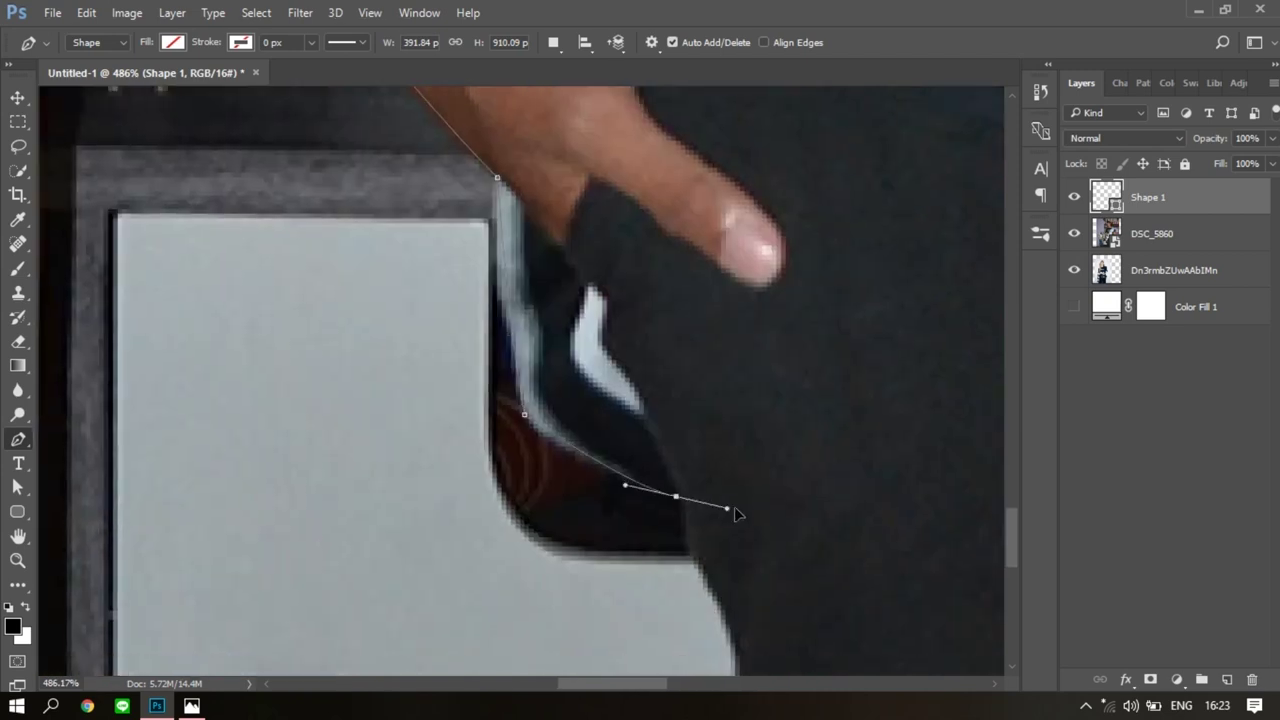
{"action": "scroll", "coordinate": [734, 514], "scroll_direction": "down", "scroll_amount": 3}
{"action": "scroll", "coordinate": [650, 588], "scroll_direction": "down", "scroll_amount": 3}
{"action": "scroll", "coordinate": [651, 514], "scroll_direction": "up", "scroll_amount": 2}
{"action": "mouse_move", "coordinate": [565, 530]}
{"action": "left_mouse_down"}
{"action": "mouse_move", "coordinate": [609, 572]}
{"action": "mouse_move", "coordinate": [657, 534]}
{"action": "left_mouse_up"}
{"action": "scroll", "coordinate": [657, 545], "scroll_direction": "right", "scroll_amount": 3}
{"action": "scroll", "coordinate": [686, 456], "scroll_direction": "up", "scroll_amount": 1}
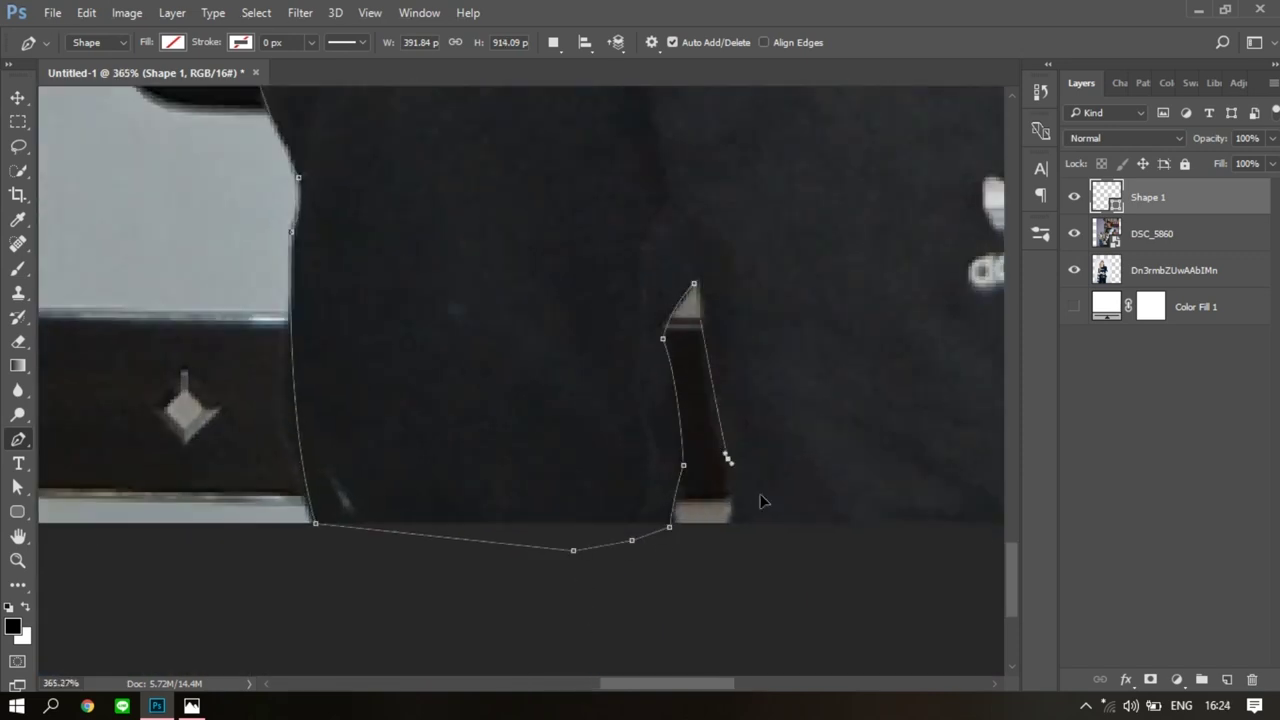
{"action": "scroll", "coordinate": [780, 521], "scroll_direction": "down", "scroll_amount": 3}
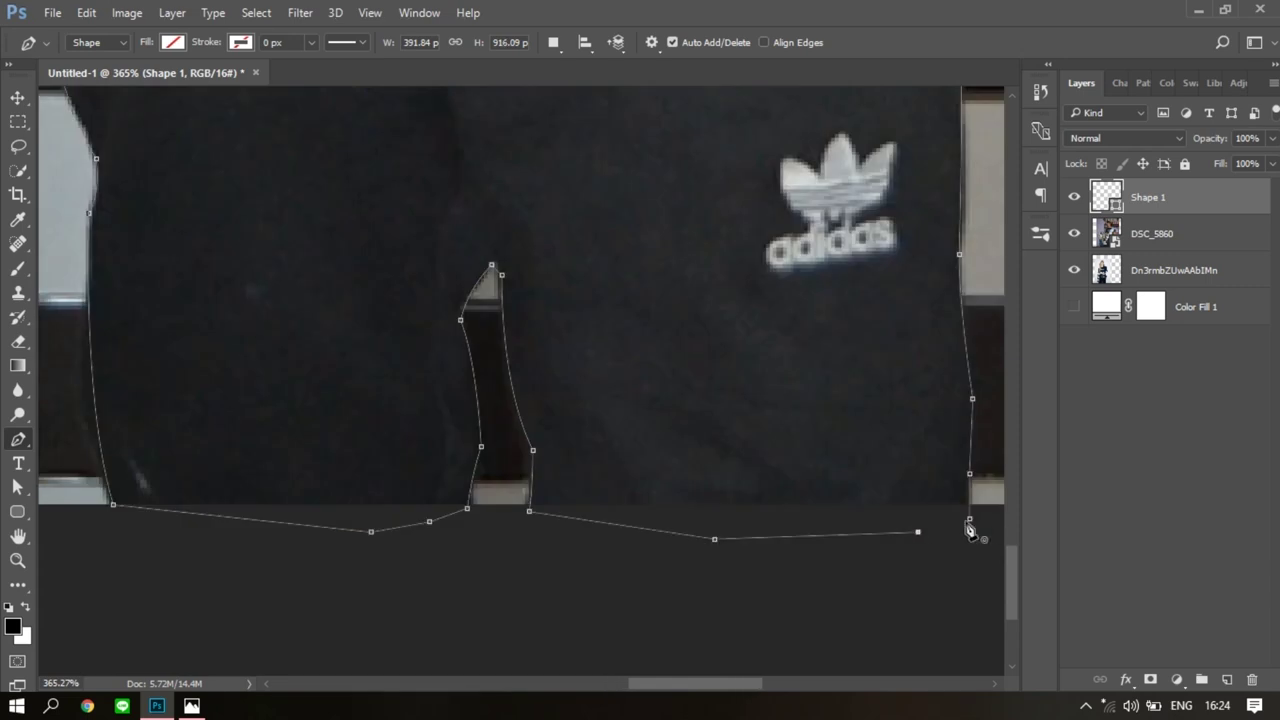
{"action": "scroll", "coordinate": [971, 528], "scroll_direction": "down", "scroll_amount": 5}
Close the traced path and convert it into a selection via Make Selection.
{"action": "right_click", "coordinate": [623, 523]}
{"action": "left_click", "coordinate": [700, 600]}
{"action": "left_click", "coordinate": [749, 191]}
{"action": "left_click", "coordinate": [1150, 233]}
Mask DSC_5860 to the selection, move the man's layer on top and lock Shape 1.
{"action": "left_click", "coordinate": [1150, 679]}
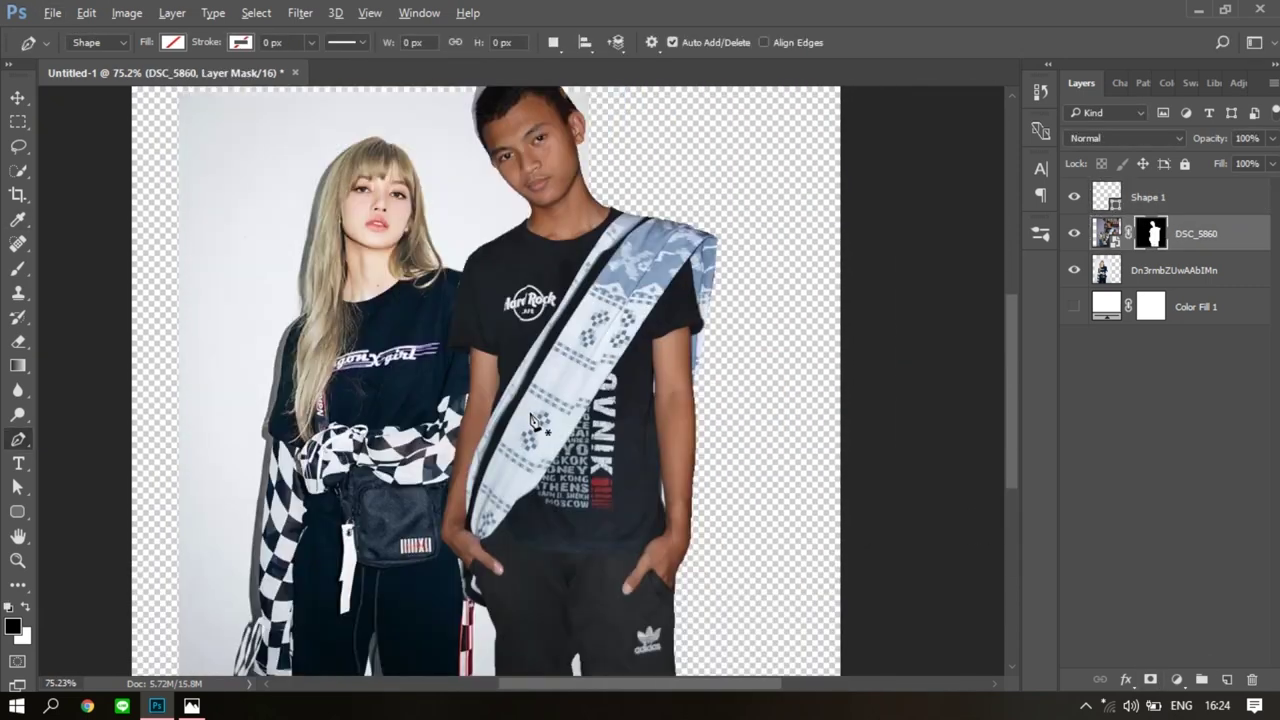
{"action": "scroll", "coordinate": [986, 363], "scroll_direction": "down", "scroll_amount": 2}
{"action": "key", "text": "v"}
{"action": "key", "text": "ctrl+["}
{"action": "key", "text": "ctrl+["}
{"action": "left_click", "coordinate": [1185, 163]}
{"action": "left_click", "coordinate": [1195, 197]}
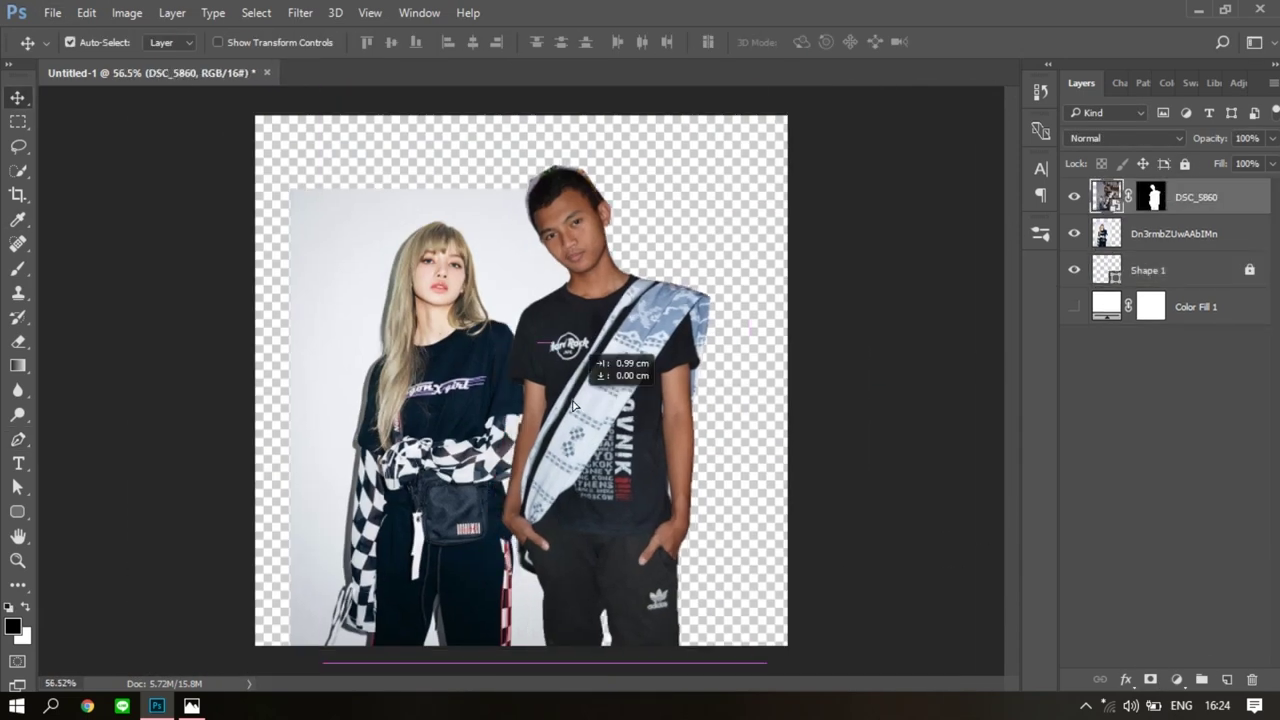
{"action": "scroll", "coordinate": [508, 277], "scroll_direction": "up", "scroll_amount": 2}
{"action": "scroll", "coordinate": [543, 257], "scroll_direction": "up", "scroll_amount": 3}
{"action": "scroll", "coordinate": [710, 415], "scroll_direction": "up", "scroll_amount": 5}
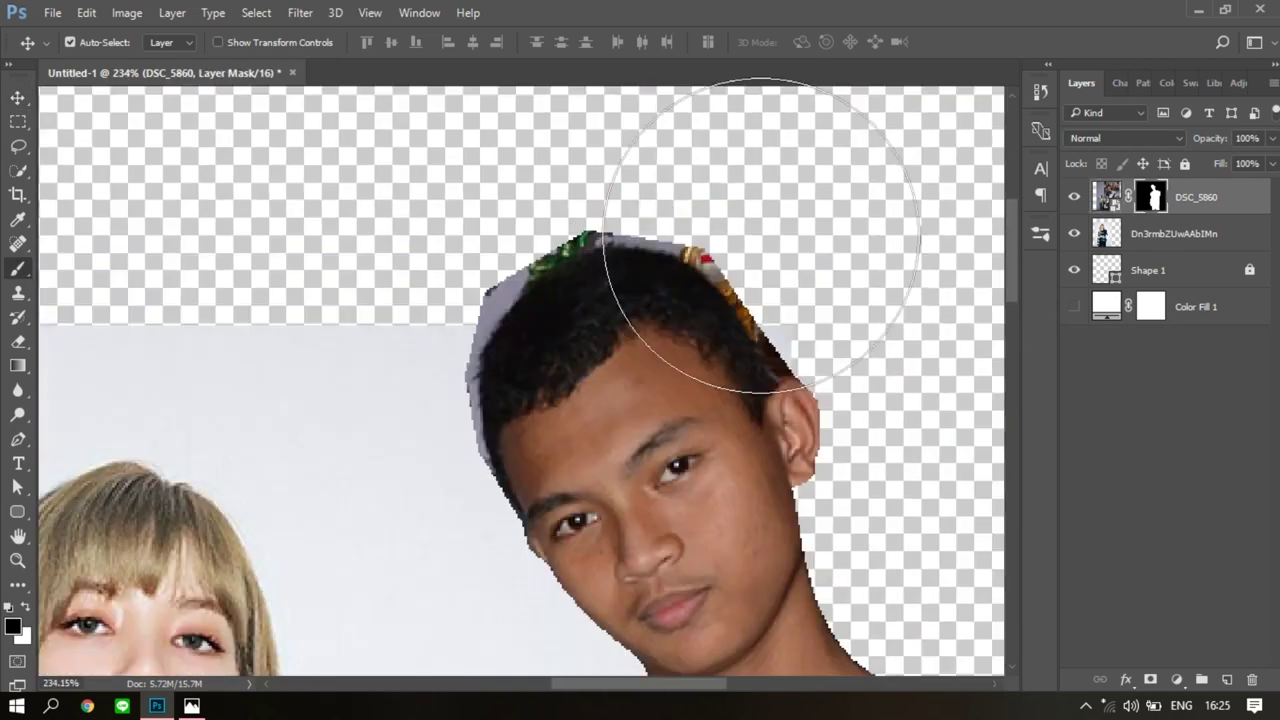
Paint black on the mask with a small brush to hide the hair's orange fringe.
{"action": "key", "text": "b"}
{"action": "key", "text": "bracketleft"}
{"action": "key", "text": "bracketleft"}
{"action": "key", "text": "bracketleft"}
{"action": "key", "text": "bracketleft"}
{"action": "mouse_move", "coordinate": [773, 345]}
{"action": "left_mouse_down"}
{"action": "mouse_move", "coordinate": [714, 251]}
{"action": "mouse_move", "coordinate": [494, 223]}
{"action": "mouse_move", "coordinate": [323, 291]}
{"action": "mouse_move", "coordinate": [251, 634]}
{"action": "left_mouse_up"}
{"action": "scroll", "coordinate": [706, 191], "scroll_direction": "up", "scroll_amount": 1}
{"action": "key", "text": "bracketleft"}
{"action": "scroll", "coordinate": [700, 200], "scroll_direction": "up", "scroll_amount": 1}
{"action": "scroll", "coordinate": [255, 640], "scroll_direction": "down", "scroll_amount": 2}
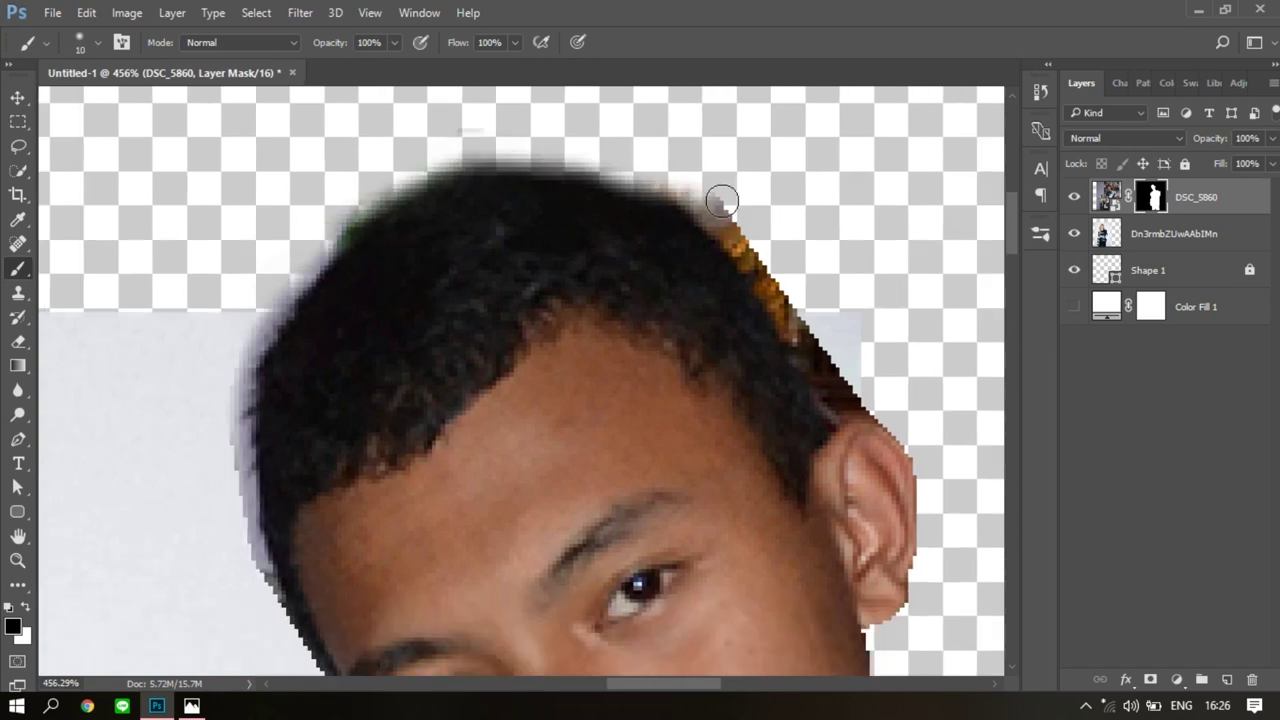
{"action": "left_click_drag", "start_coordinate": [722, 201], "coordinate": [874, 388]}
Swap to white and paint the shoulder area back into the DSC_5860 mask.
{"action": "key", "text": "bracketleft"}
{"action": "key", "text": "bracketleft"}
{"action": "key", "text": "bracketleft"}
{"action": "scroll", "coordinate": [666, 274], "scroll_direction": "down", "scroll_amount": 1}
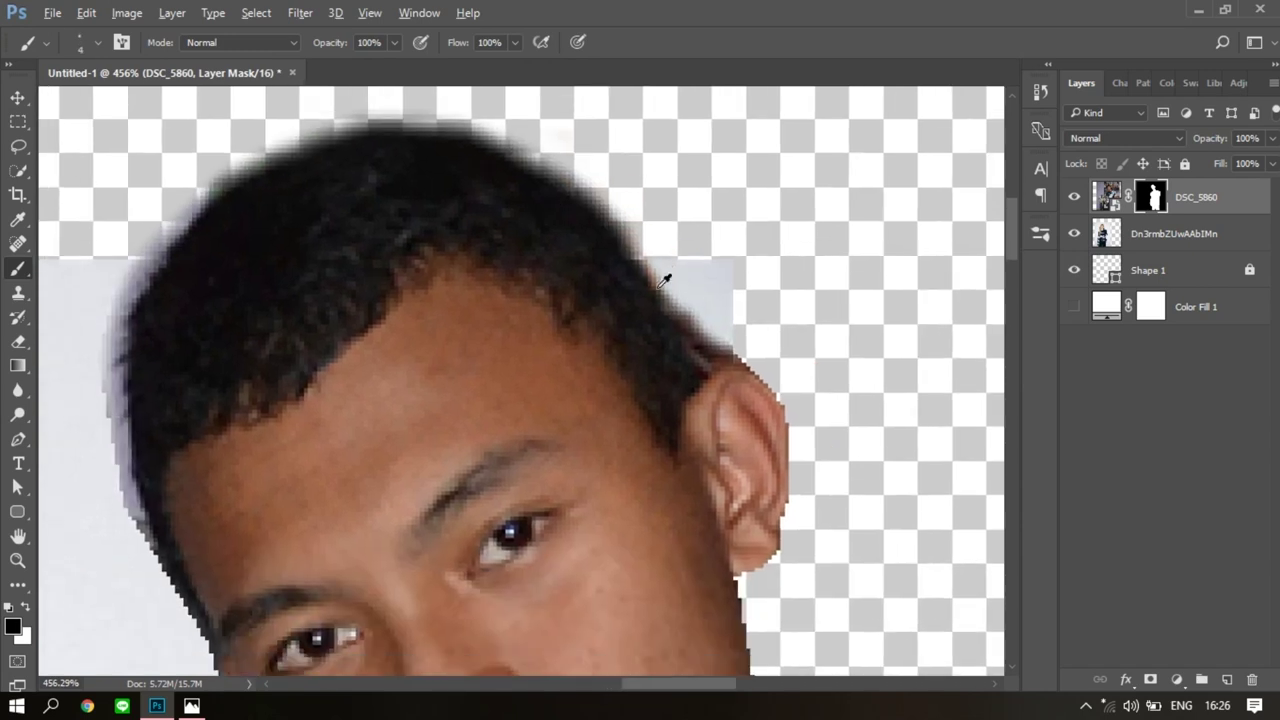
{"action": "scroll", "coordinate": [675, 289], "scroll_direction": "right", "scroll_amount": 2}
{"action": "key", "text": "bracketright"}
{"action": "key", "text": "bracketright"}
{"action": "key", "text": "bracketright"}
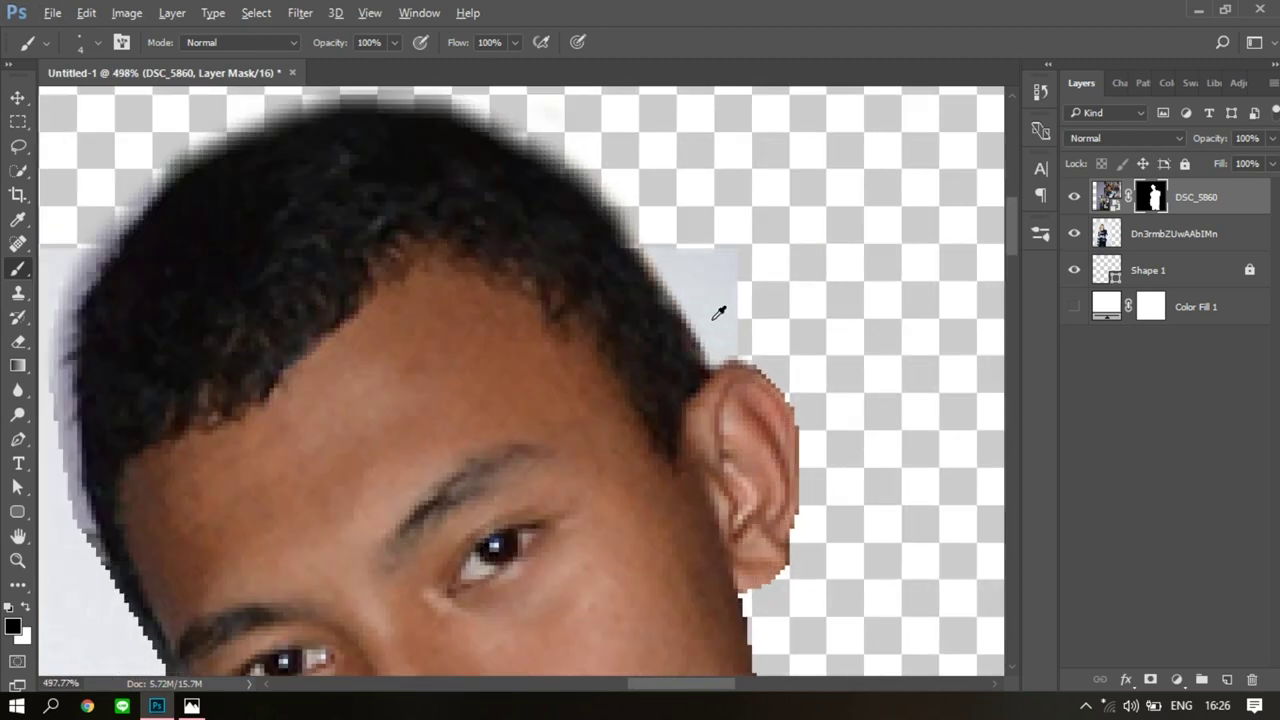
{"action": "scroll", "coordinate": [683, 334], "scroll_direction": "up", "scroll_amount": 2}
{"action": "scroll", "coordinate": [600, 250], "scroll_direction": "down", "scroll_amount": 2}
{"action": "key", "text": "x"}
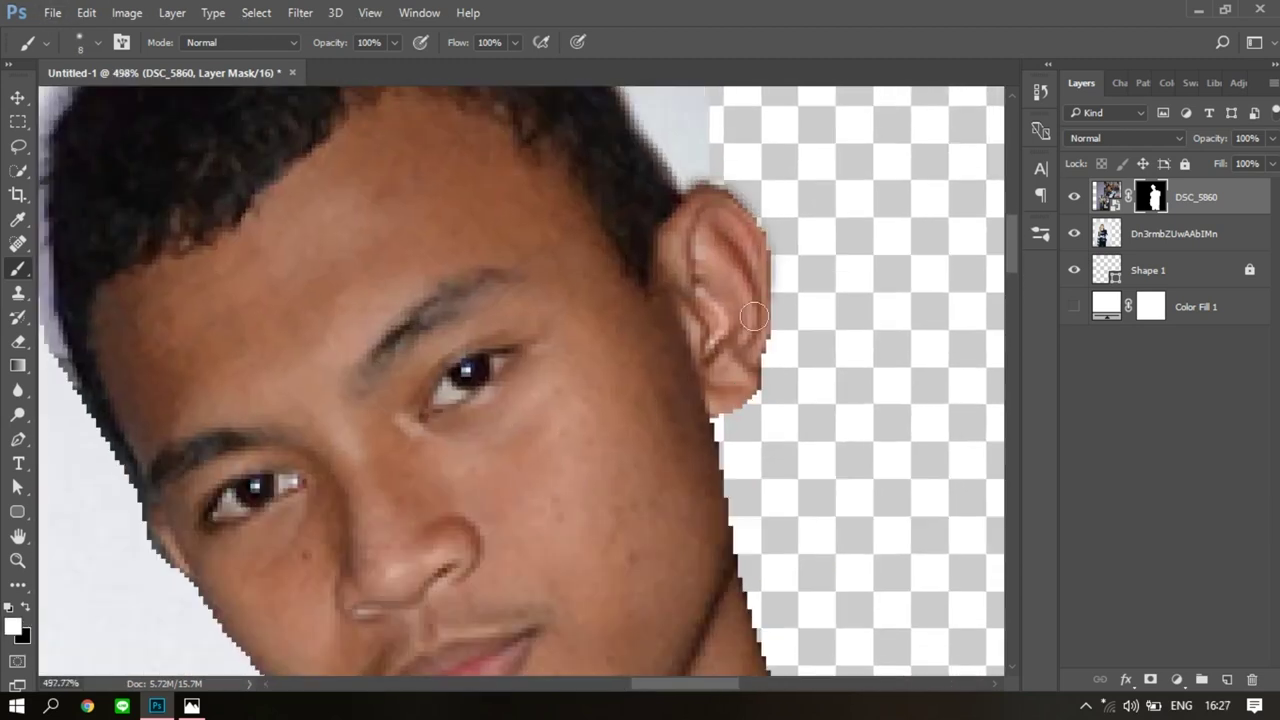
{"action": "scroll", "coordinate": [704, 449], "scroll_direction": "down", "scroll_amount": 3}
{"action": "scroll", "coordinate": [657, 382], "scroll_direction": "right", "scroll_amount": 1}
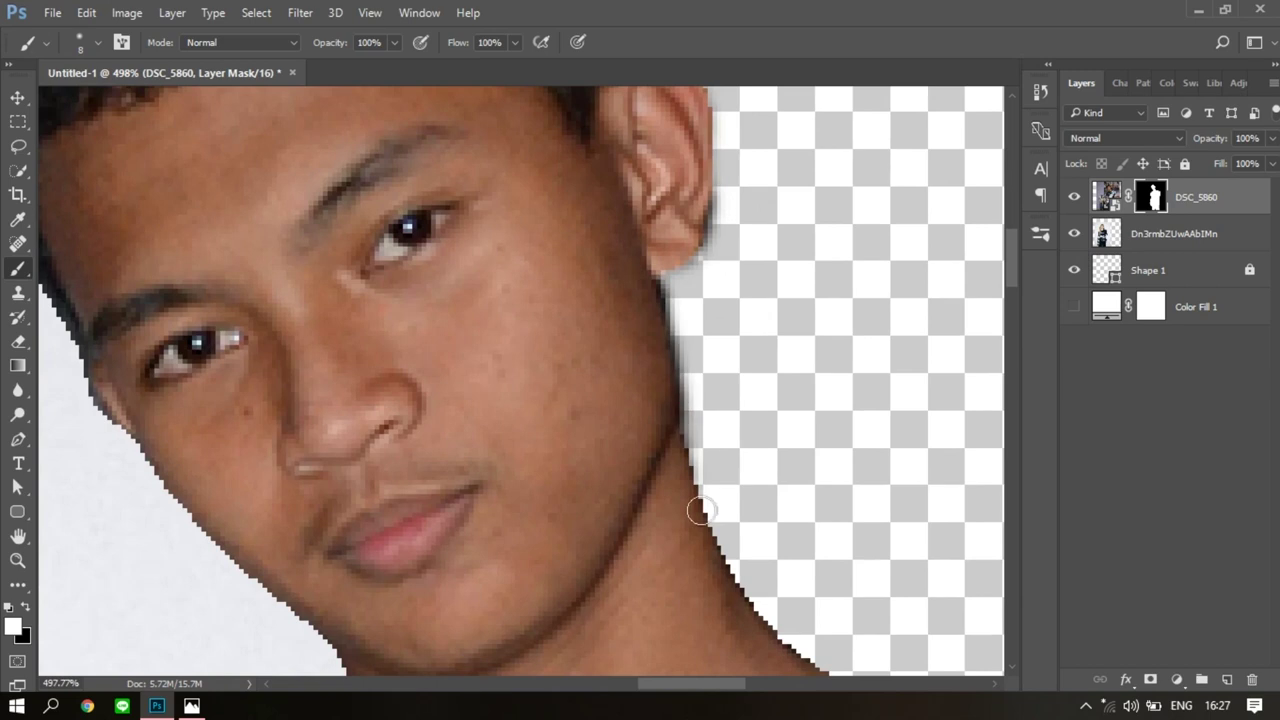
{"action": "scroll", "coordinate": [700, 511], "scroll_direction": "down", "scroll_amount": 3}
{"action": "scroll", "coordinate": [666, 443], "scroll_direction": "down", "scroll_amount": 3}
{"action": "scroll", "coordinate": [663, 409], "scroll_direction": "down", "scroll_amount": 2}
{"action": "key", "text": "bracketright"}
{"action": "key", "text": "bracketright"}
{"action": "key", "text": "bracketright"}
{"action": "left_click_drag", "start_coordinate": [505, 374], "coordinate": [632, 370]}
{"action": "key", "text": "bracketright"}
{"action": "key", "text": "bracketright"}
{"action": "key", "text": "ctrl+alt+z"}
{"action": "key", "text": "ctrl+shift+z"}
Refine the mask edge near the hand with a smaller brush.
{"action": "scroll", "coordinate": [657, 371], "scroll_direction": "up", "scroll_amount": 8}
{"action": "scroll", "coordinate": [657, 371], "scroll_direction": "left", "scroll_amount": 8}
{"action": "scroll", "coordinate": [488, 578], "scroll_direction": "up", "scroll_amount": 1}
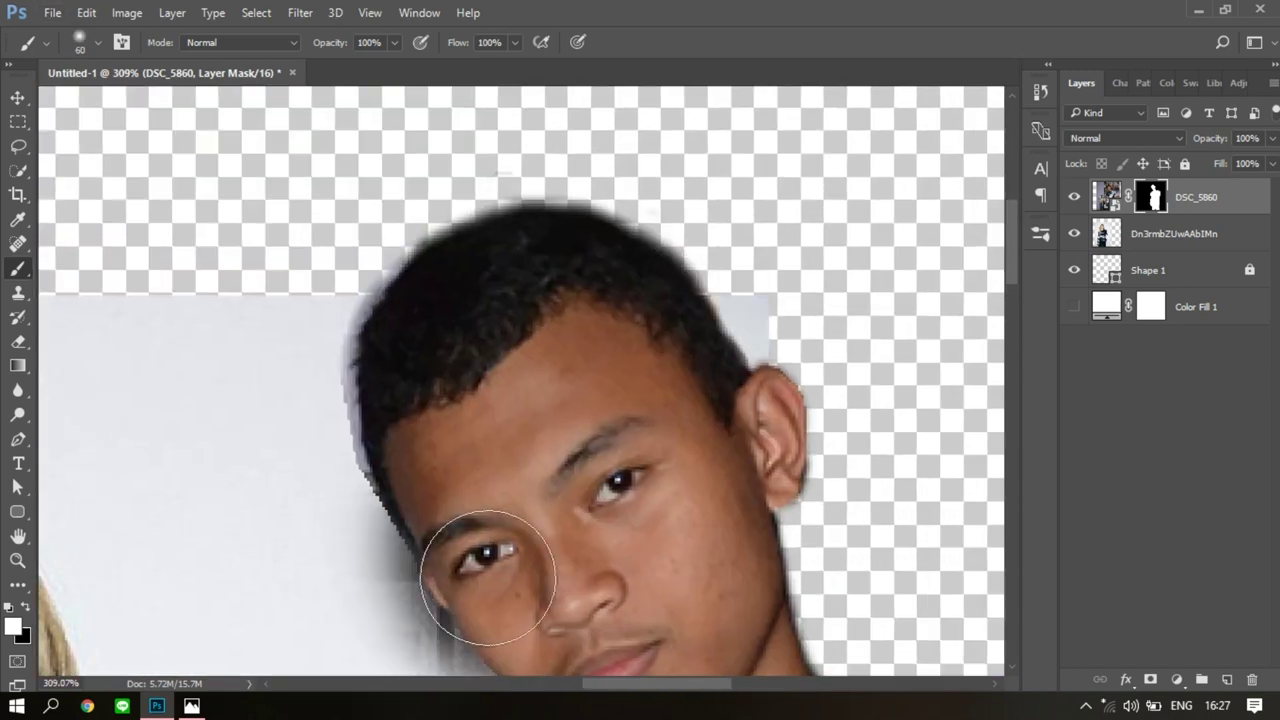
{"action": "scroll", "coordinate": [500, 520], "scroll_direction": "down", "scroll_amount": 3}
{"action": "scroll", "coordinate": [530, 520], "scroll_direction": "down", "scroll_amount": 2}
{"action": "scroll", "coordinate": [520, 560], "scroll_direction": "down", "scroll_amount": 2}
{"action": "scroll", "coordinate": [520, 560], "scroll_direction": "left", "scroll_amount": 2}
{"action": "scroll", "coordinate": [530, 500], "scroll_direction": "down", "scroll_amount": 3}
{"action": "scroll", "coordinate": [530, 500], "scroll_direction": "left", "scroll_amount": 3}
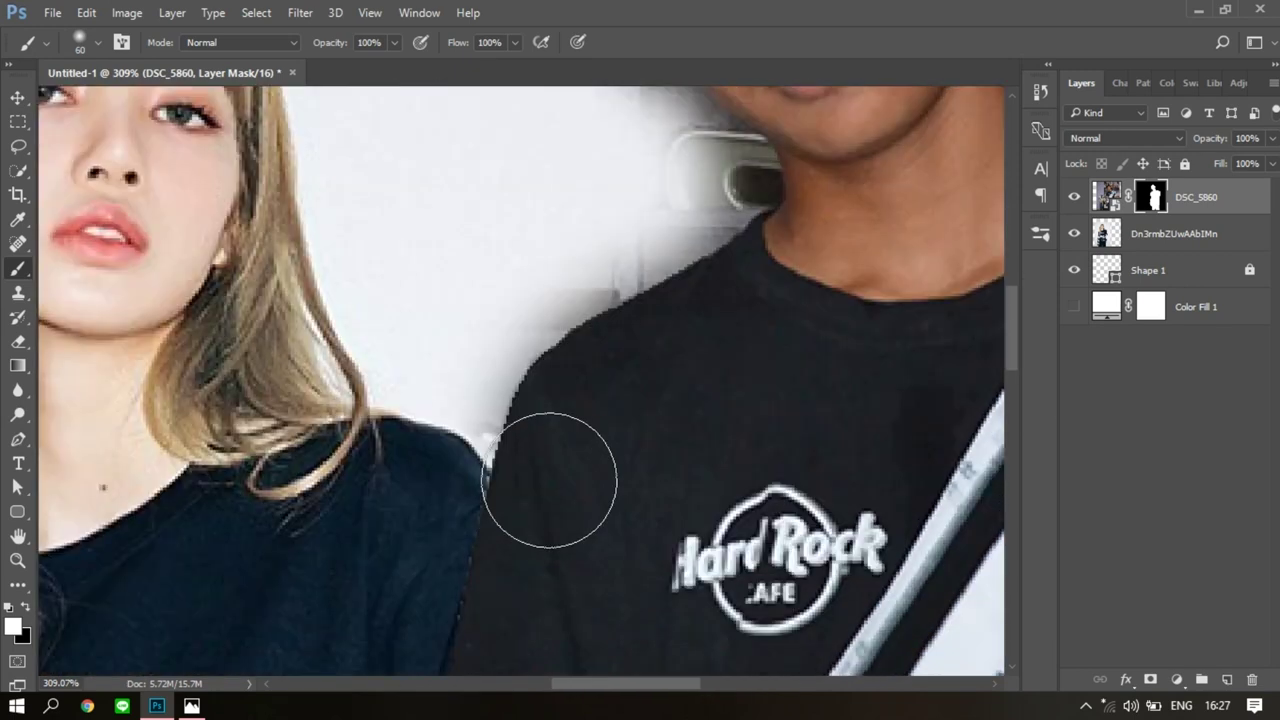
{"action": "key", "text": "bracketleft"}
{"action": "key", "text": "bracketleft"}
{"action": "key", "text": "bracketleft"}
{"action": "scroll", "coordinate": [540, 430], "scroll_direction": "down", "scroll_amount": 3}
{"action": "scroll", "coordinate": [540, 430], "scroll_direction": "right", "scroll_amount": 1}
{"action": "scroll", "coordinate": [470, 420], "scroll_direction": "down", "scroll_amount": 4}
{"action": "scroll", "coordinate": [440, 400], "scroll_direction": "down", "scroll_amount": 4}
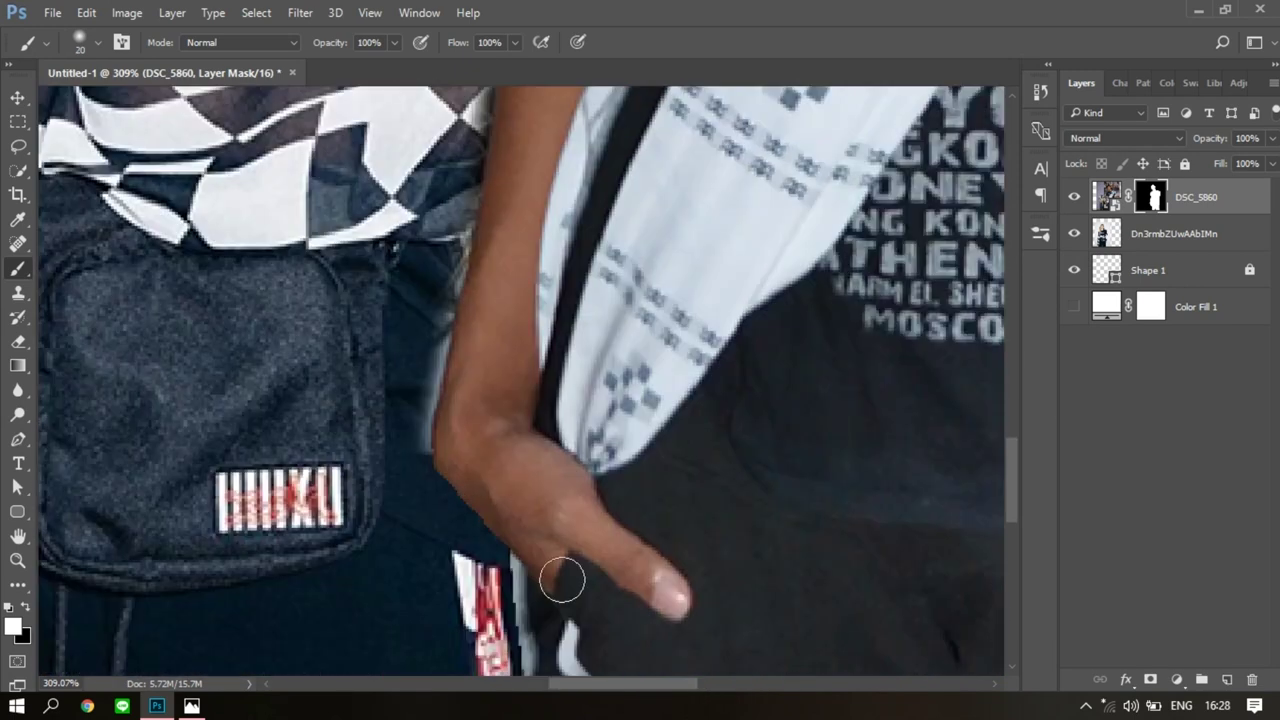
{"action": "scroll", "coordinate": [562, 580], "scroll_direction": "down", "scroll_amount": 4}
{"action": "mouse_move", "coordinate": [400, 200]}
{"action": "left_mouse_down"}
{"action": "mouse_move", "coordinate": [428, 330]}
{"action": "mouse_move", "coordinate": [523, 371]}
{"action": "left_mouse_up"}
{"action": "scroll", "coordinate": [590, 399], "scroll_direction": "down", "scroll_amount": 2}
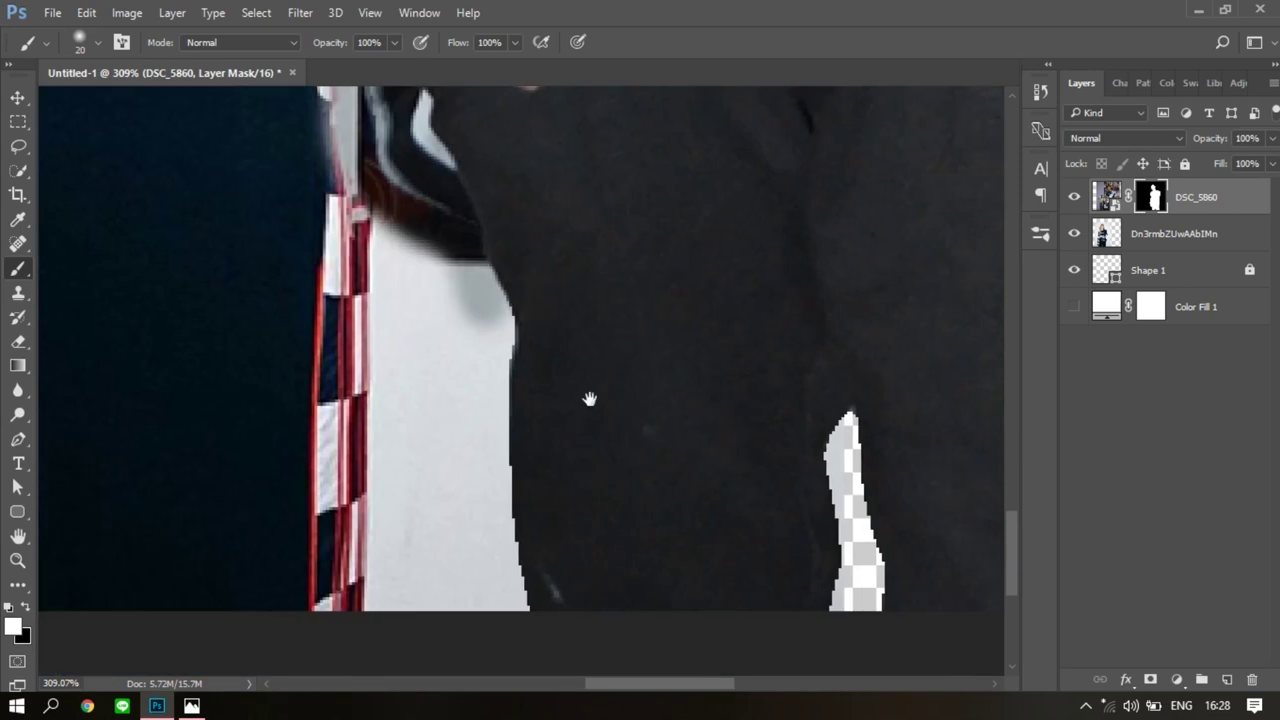
{"action": "scroll", "coordinate": [590, 399], "scroll_direction": "down", "scroll_amount": 4}
{"action": "scroll", "coordinate": [590, 399], "scroll_direction": "down", "scroll_amount": 5}
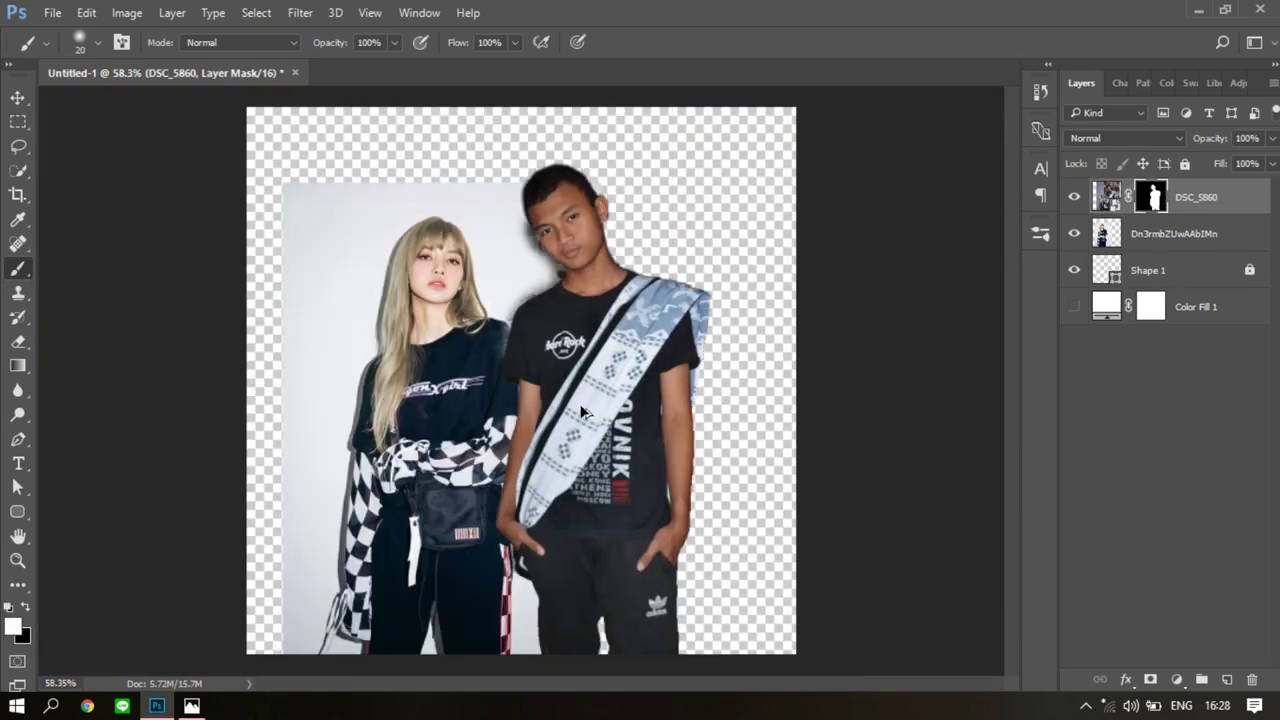
{"action": "key", "text": "v"}
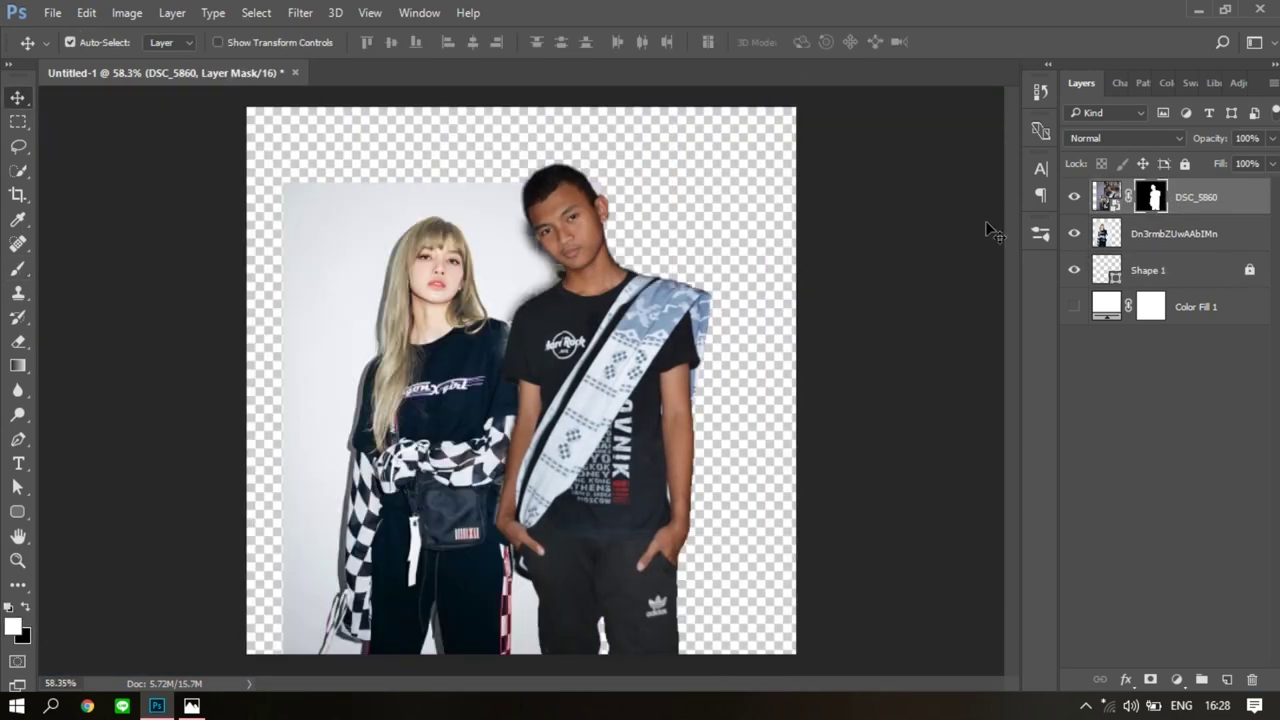
{"action": "left_click_drag", "start_coordinate": [1155, 205], "coordinate": [1110, 278]}
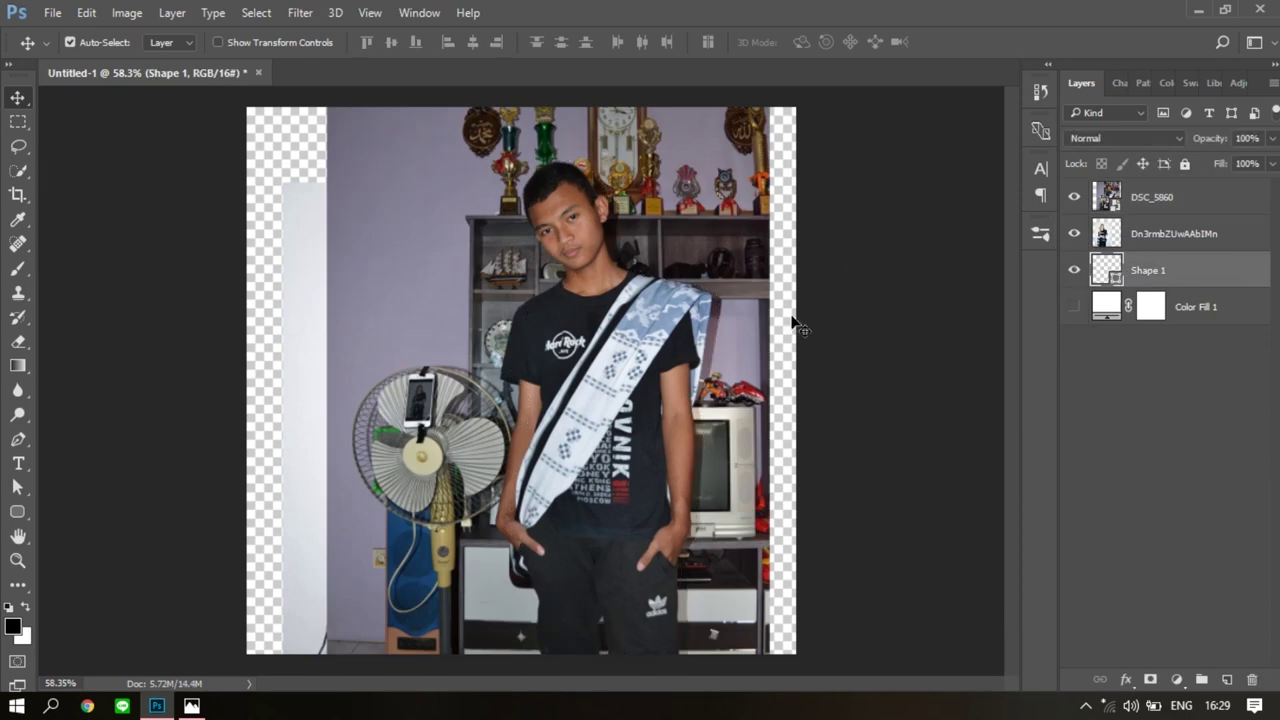
{"action": "scroll", "coordinate": [640, 400], "scroll_direction": "up", "scroll_amount": 3}
{"action": "left_click_drag", "start_coordinate": [487, 250], "coordinate": [487, 338]}
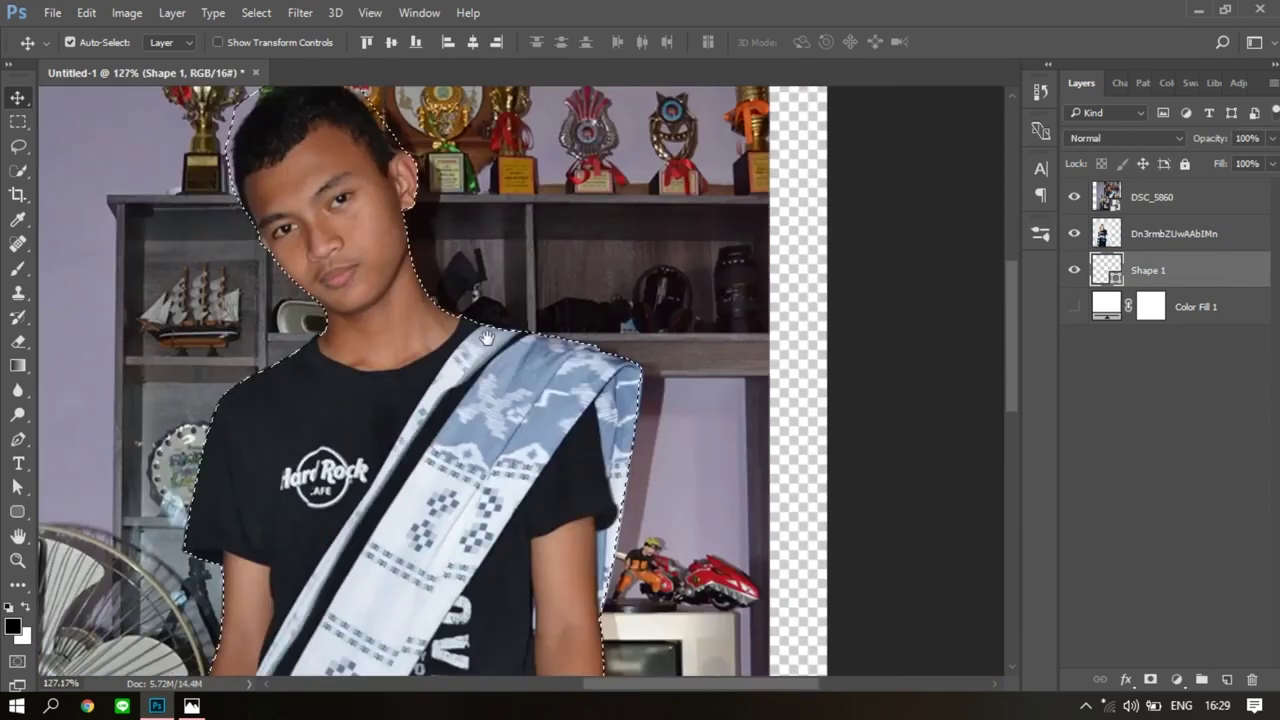
{"action": "key", "text": "ctrl+0"}
{"action": "left_click", "coordinate": [1142, 205]}
{"action": "left_click", "coordinate": [1141, 205], "text": "shift"}
{"action": "scroll", "coordinate": [560, 450], "scroll_direction": "up", "scroll_amount": 3}
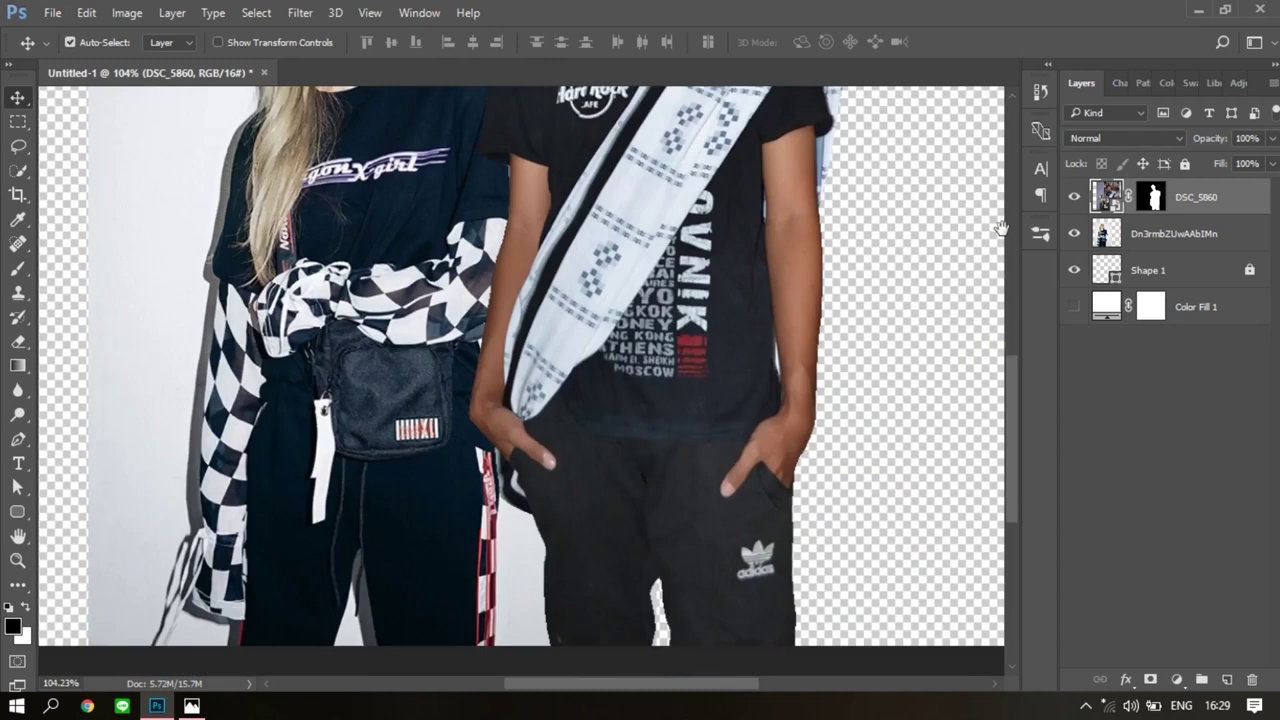
{"action": "key", "text": "b"}
{"action": "scroll", "coordinate": [671, 303], "scroll_direction": "up", "scroll_amount": 2}
{"action": "scroll", "coordinate": [671, 303], "scroll_direction": "up", "scroll_amount": 3}
{"action": "key", "text": "bracketleft"}
{"action": "key", "text": "bracketleft"}
{"action": "key", "text": "bracketleft"}
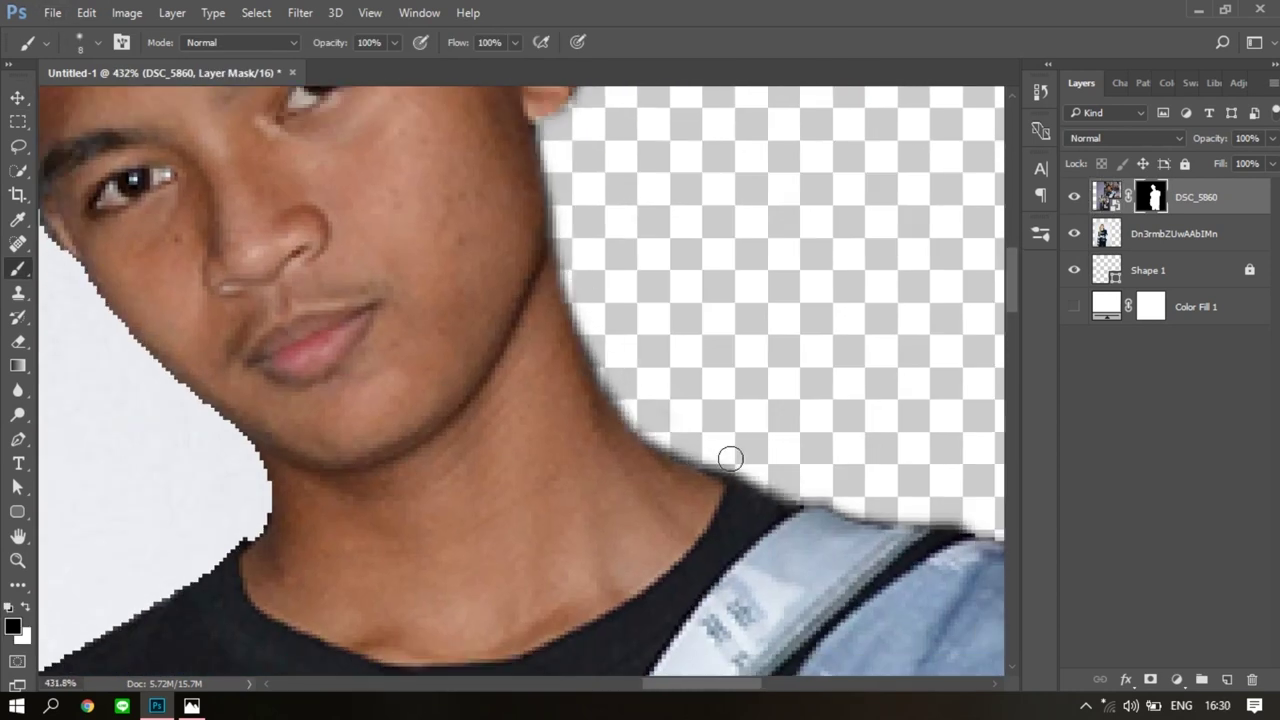
Zoom in on the boy's cutout and shrink the brush for fine mask edges.
{"action": "scroll", "coordinate": [730, 458], "scroll_direction": "right", "scroll_amount": 3}
{"action": "scroll", "coordinate": [700, 414], "scroll_direction": "down", "scroll_amount": 3}
{"action": "scroll", "coordinate": [723, 434], "scroll_direction": "down", "scroll_amount": 3}
{"action": "scroll", "coordinate": [760, 303], "scroll_direction": "down", "scroll_amount": 2}
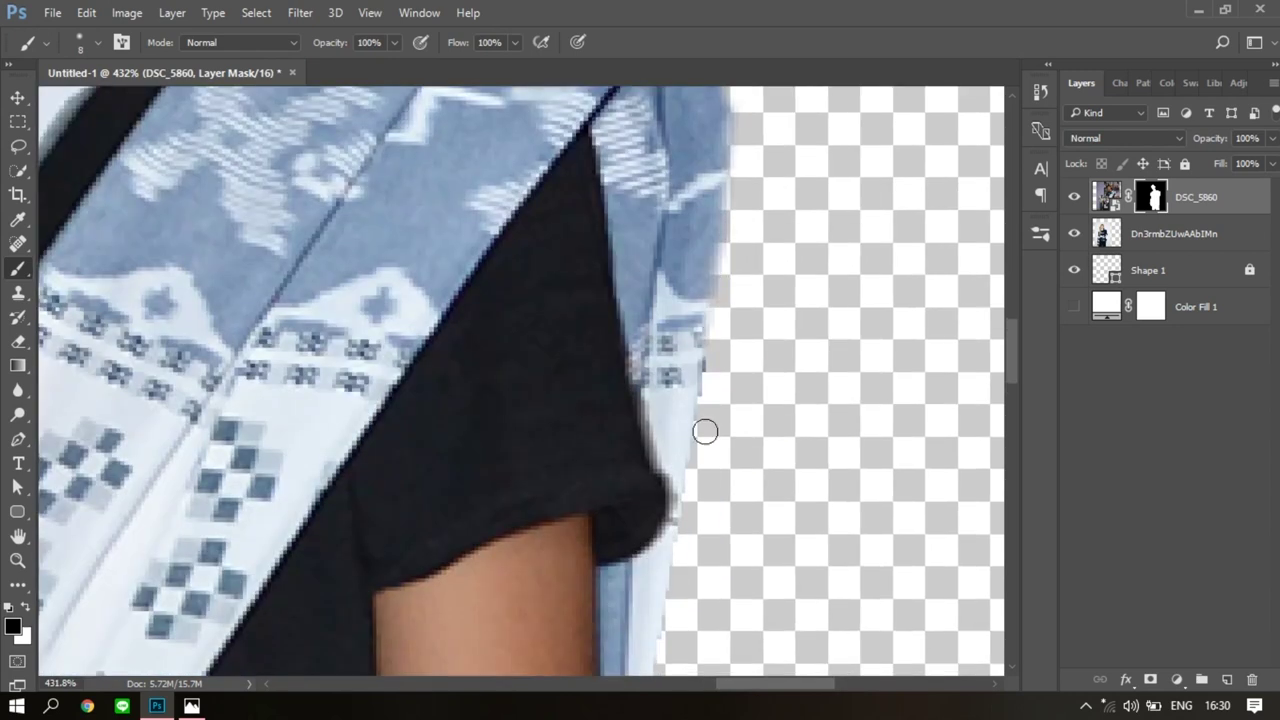
{"action": "scroll", "coordinate": [677, 420], "scroll_direction": "down", "scroll_amount": 3}
{"action": "scroll", "coordinate": [700, 491], "scroll_direction": "down", "scroll_amount": 3}
{"action": "scroll", "coordinate": [698, 218], "scroll_direction": "down", "scroll_amount": 1}
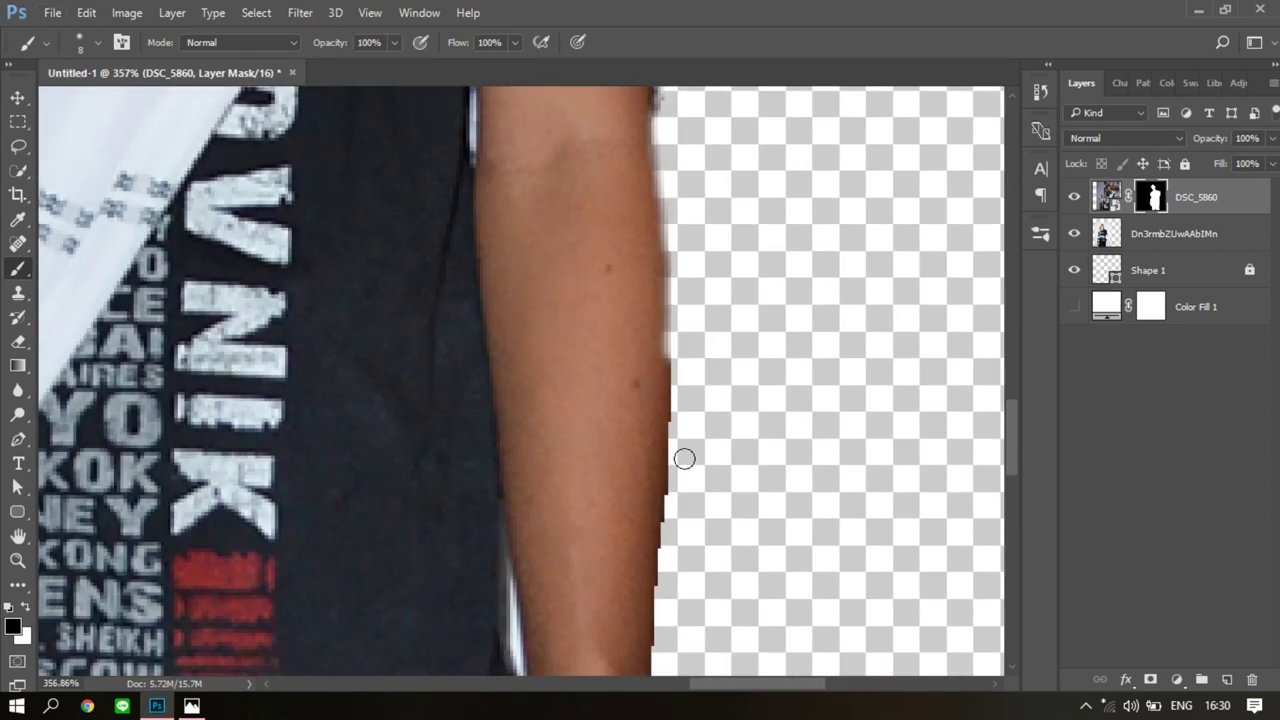
{"action": "scroll", "coordinate": [670, 500], "scroll_direction": "down", "scroll_amount": 3}
{"action": "scroll", "coordinate": [657, 491], "scroll_direction": "down", "scroll_amount": 3}
{"action": "scroll", "coordinate": [610, 505], "scroll_direction": "down", "scroll_amount": 1}
{"action": "scroll", "coordinate": [600, 540], "scroll_direction": "down", "scroll_amount": 3}
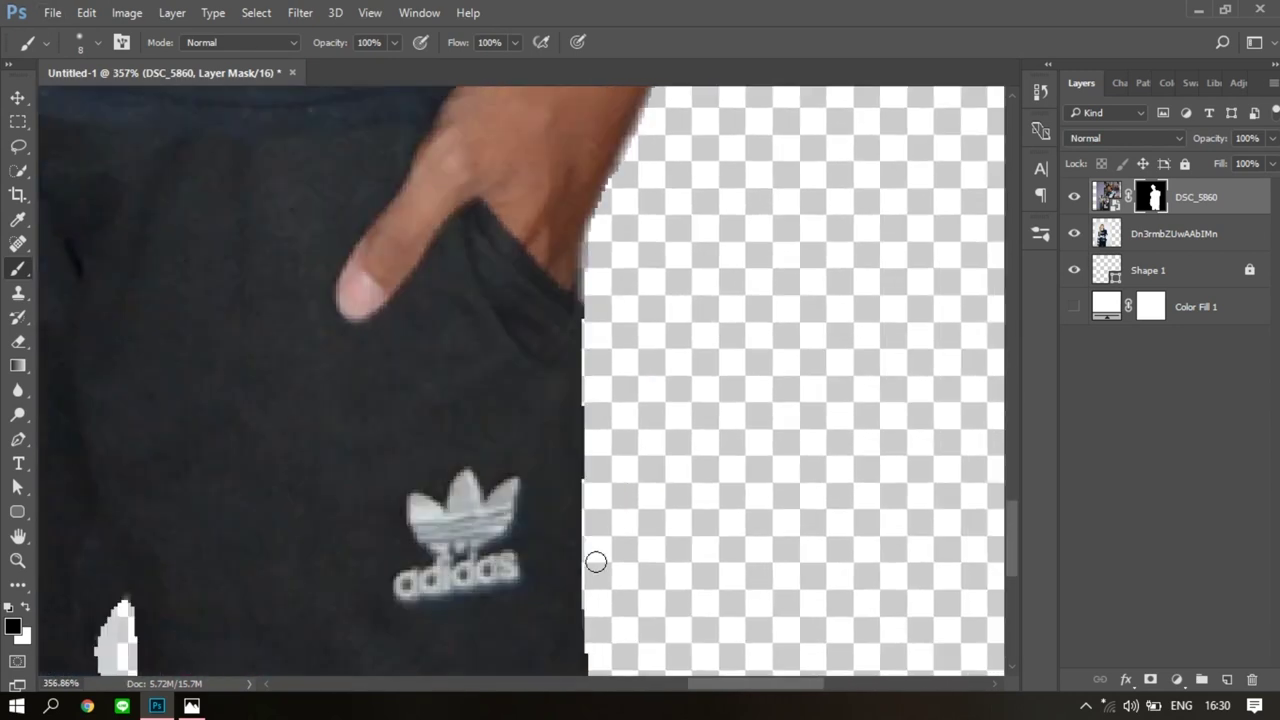
{"action": "scroll", "coordinate": [596, 562], "scroll_direction": "down", "scroll_amount": 3}
{"action": "scroll", "coordinate": [586, 557], "scroll_direction": "down", "scroll_amount": 2}
{"action": "scroll", "coordinate": [400, 463], "scroll_direction": "left", "scroll_amount": 2}
{"action": "scroll", "coordinate": [480, 450], "scroll_direction": "down", "scroll_amount": 1, "text": "alt"}
{"action": "key", "text": "bracketleft"}
{"action": "key", "text": "bracketleft"}
{"action": "key", "text": "bracketleft"}
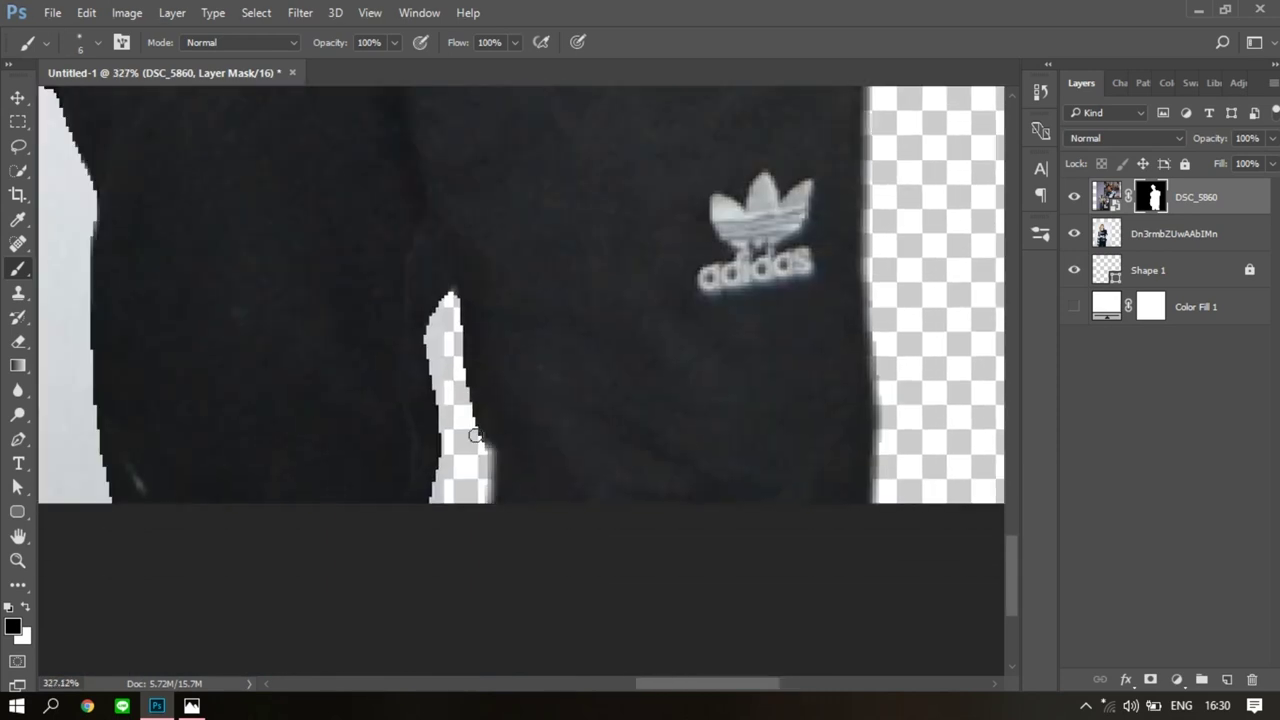
Check the boy's pocket, arm and finger edges, then fit the whole image on screen.
{"action": "key", "text": "alt+space"}
{"action": "scroll", "coordinate": [377, 466], "scroll_direction": "left", "scroll_amount": 3}
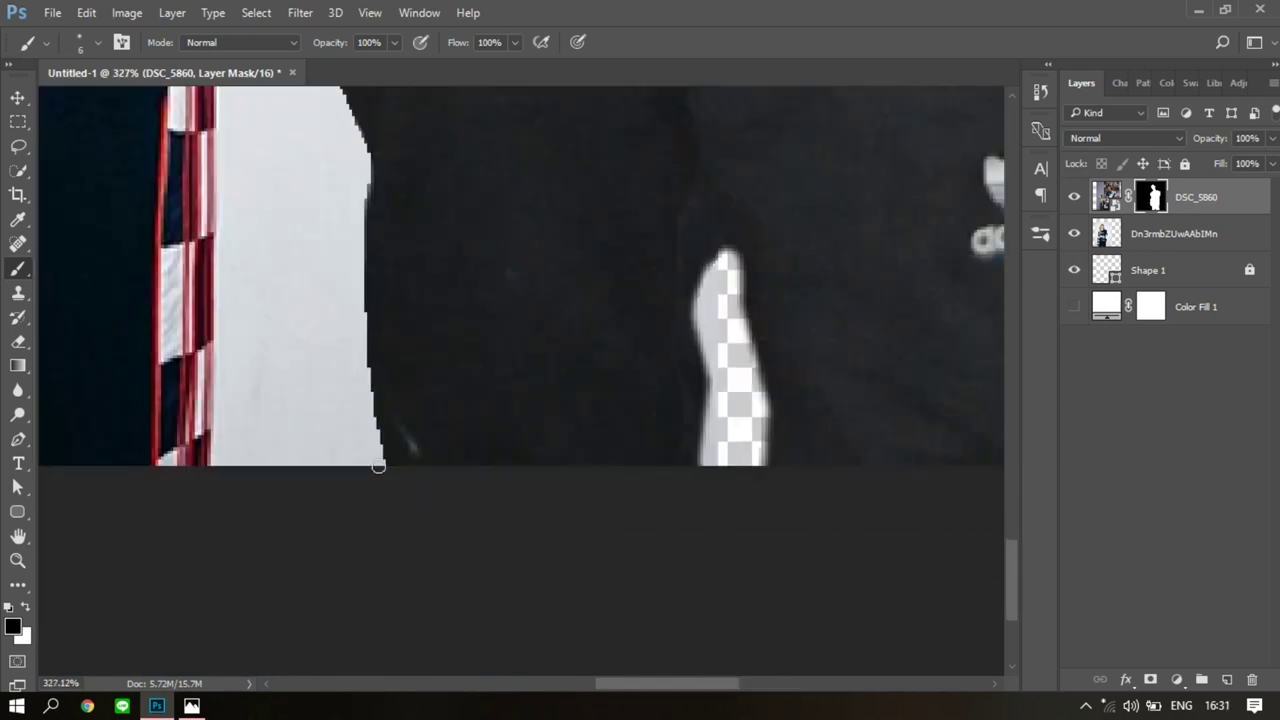
{"action": "scroll", "coordinate": [417, 334], "scroll_direction": "left", "scroll_amount": 2}
{"action": "scroll", "coordinate": [516, 273], "scroll_direction": "left", "scroll_amount": 2}
{"action": "scroll", "coordinate": [516, 273], "scroll_direction": "up", "scroll_amount": 3}
{"action": "left_click_drag", "start_coordinate": [426, 243], "coordinate": [618, 430]}
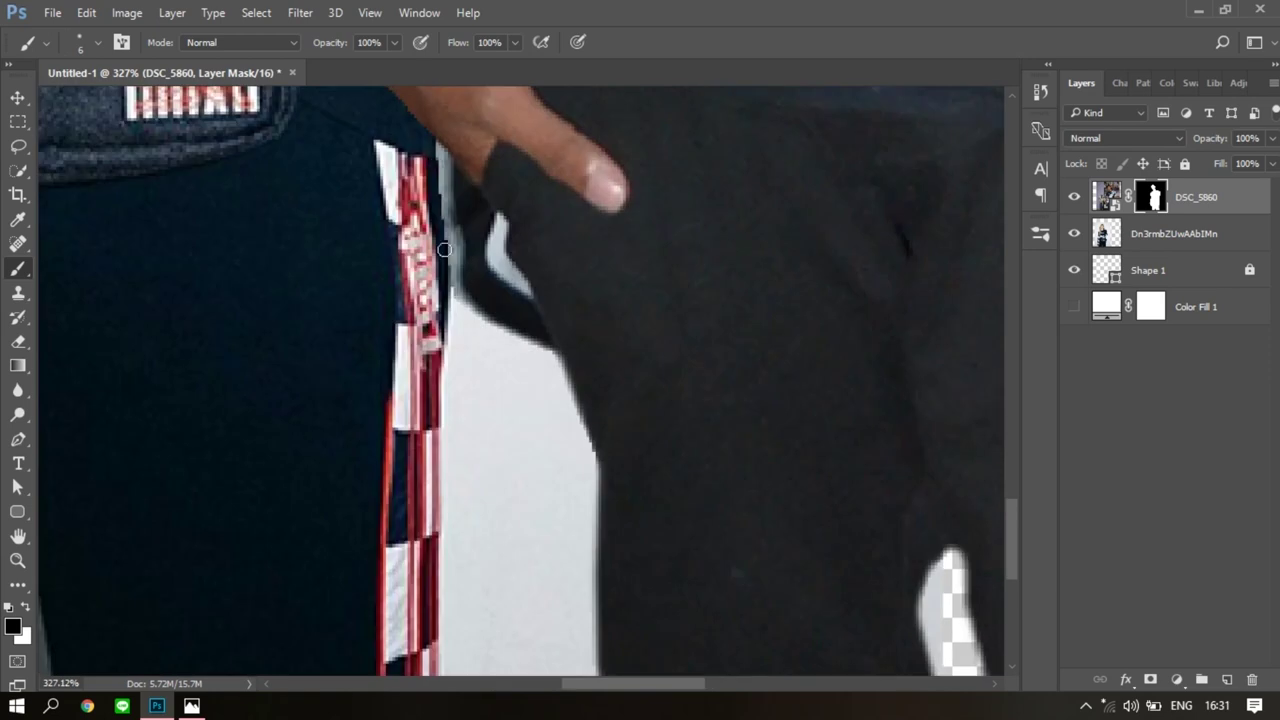
{"action": "key", "text": "ctrl+0"}
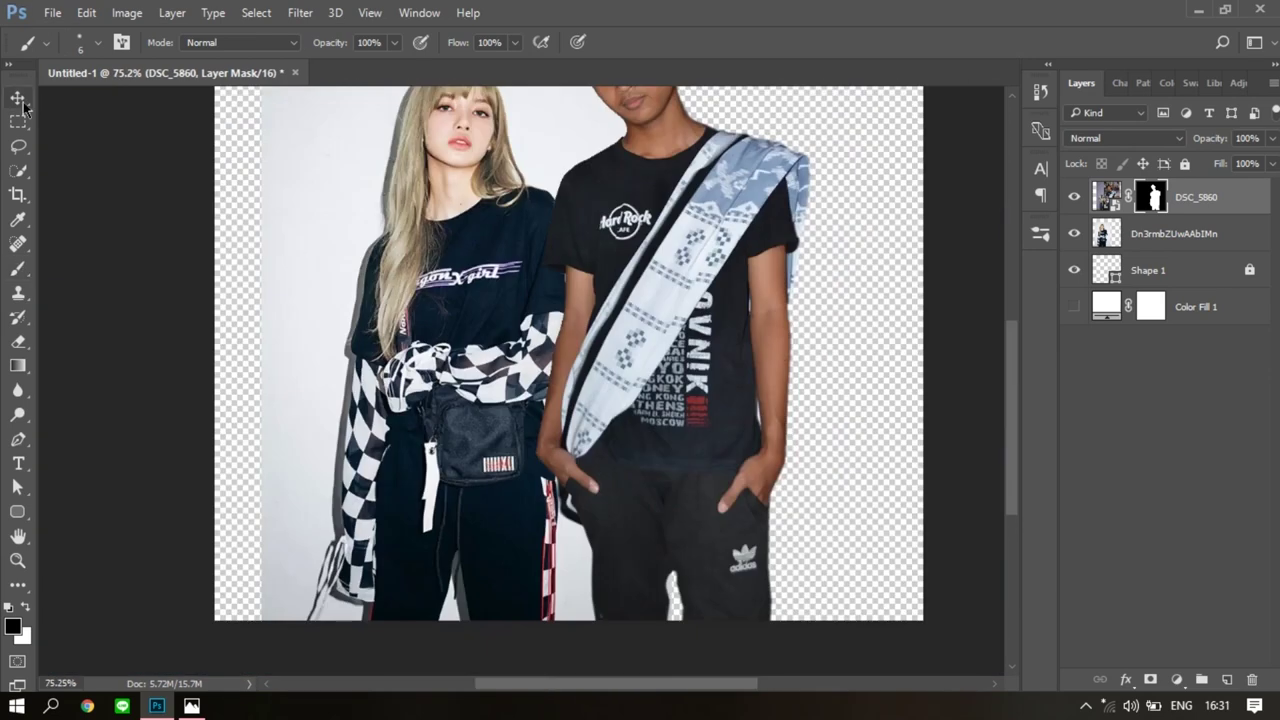
Reposition the boy's DSC_5860 layer on the canvas.
{"action": "key", "text": "v"}
{"action": "mouse_move", "coordinate": [695, 328]}
{"action": "left_mouse_down"}
{"action": "mouse_move", "coordinate": [650, 428]}
{"action": "mouse_move", "coordinate": [695, 388]}
{"action": "left_mouse_up"}
{"action": "scroll", "coordinate": [447, 388], "scroll_direction": "up", "scroll_amount": 3}
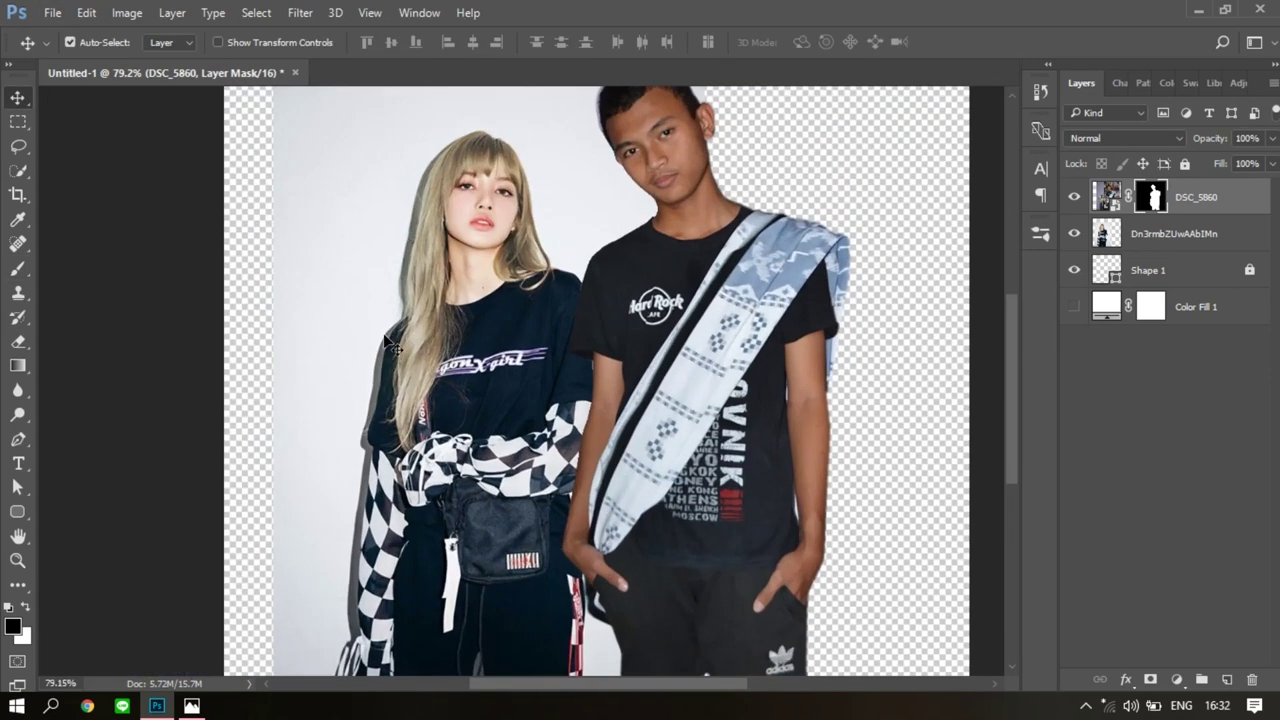
{"action": "scroll", "coordinate": [447, 388], "scroll_direction": "up", "scroll_amount": 2}
{"action": "scroll", "coordinate": [460, 380], "scroll_direction": "up", "scroll_amount": 1}
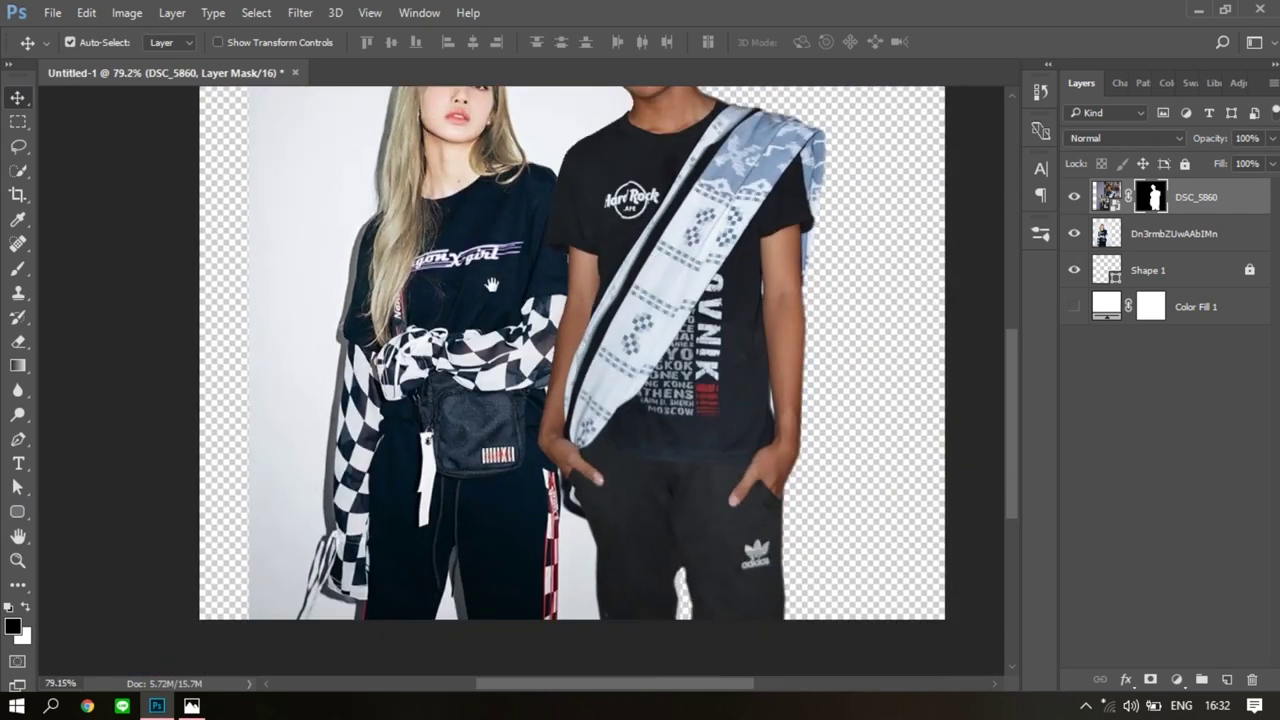
{"action": "scroll", "coordinate": [486, 366], "scroll_direction": "up", "scroll_amount": 3}
Clean the DSC_5860 mask along the boy's jaw edge with a smaller brush.
{"action": "key", "text": "b"}
{"action": "scroll", "coordinate": [496, 297], "scroll_direction": "up", "scroll_amount": 2}
{"action": "scroll", "coordinate": [682, 146], "scroll_direction": "up", "scroll_amount": 3}
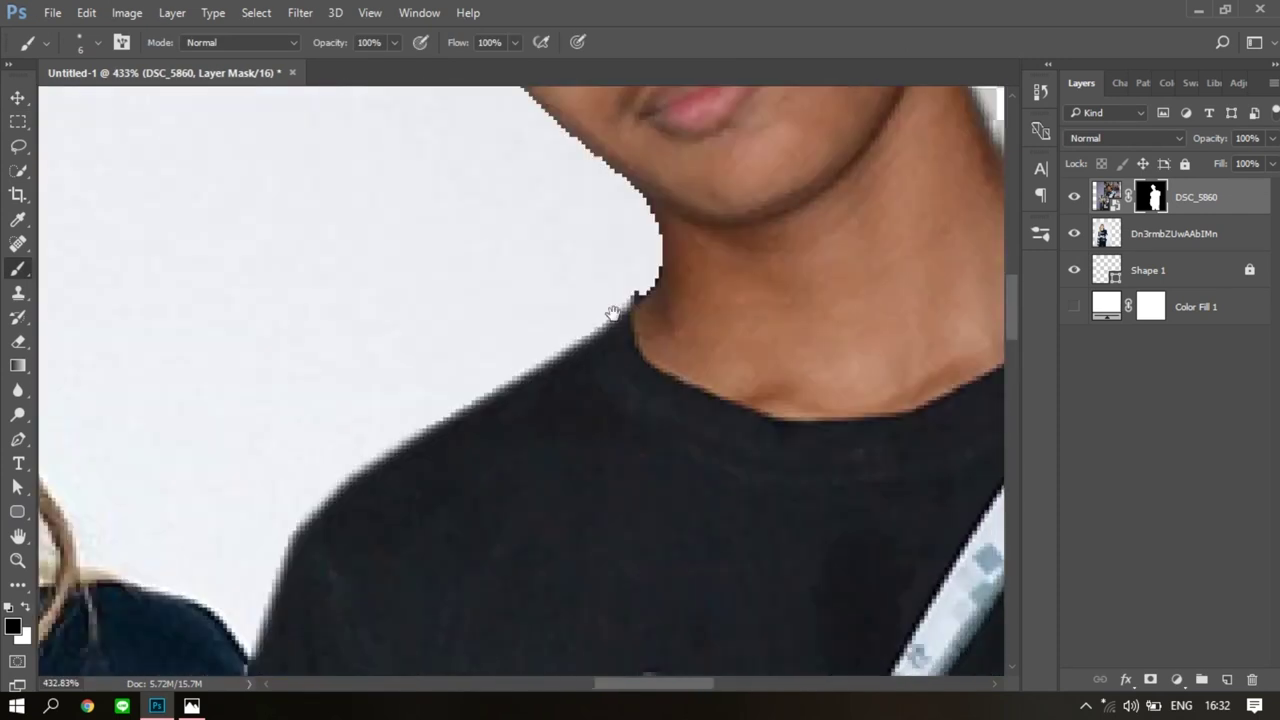
{"action": "scroll", "coordinate": [611, 297], "scroll_direction": "up", "scroll_amount": 3}
{"action": "scroll", "coordinate": [445, 255], "scroll_direction": "down", "scroll_amount": 3}
{"action": "scroll", "coordinate": [529, 414], "scroll_direction": "down", "scroll_amount": 1}
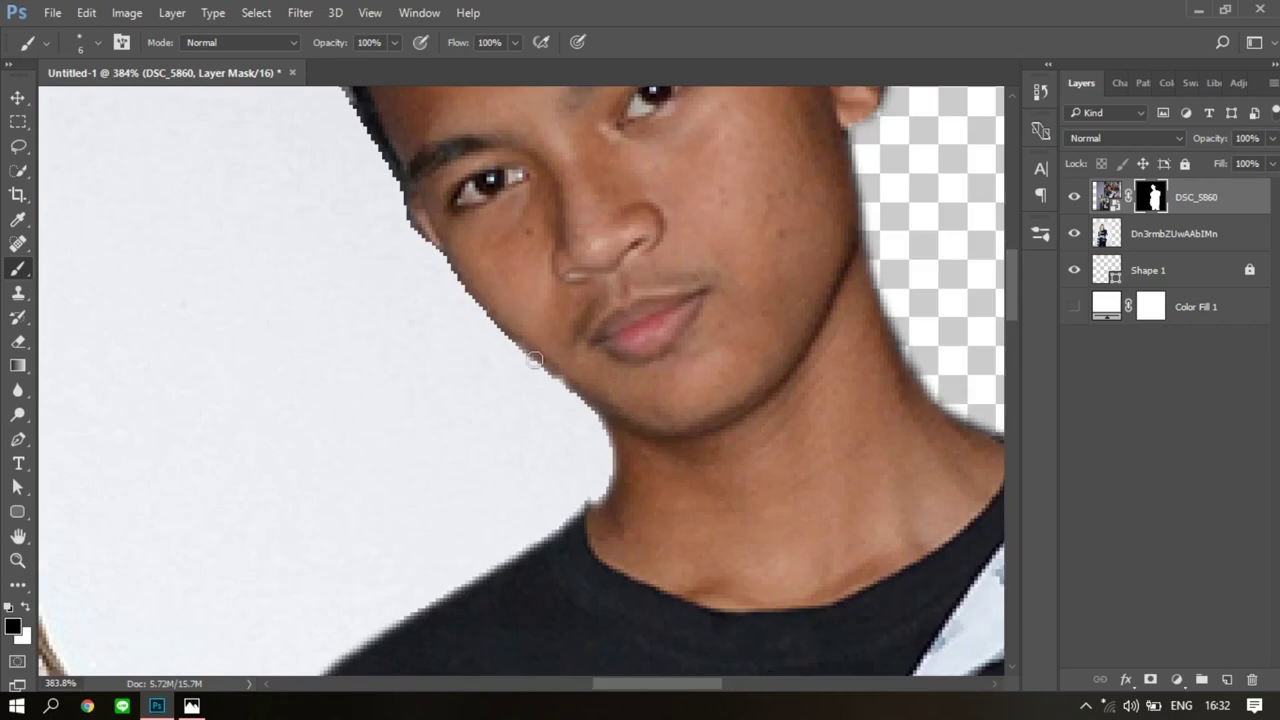
{"action": "scroll", "coordinate": [471, 337], "scroll_direction": "up", "scroll_amount": 1}
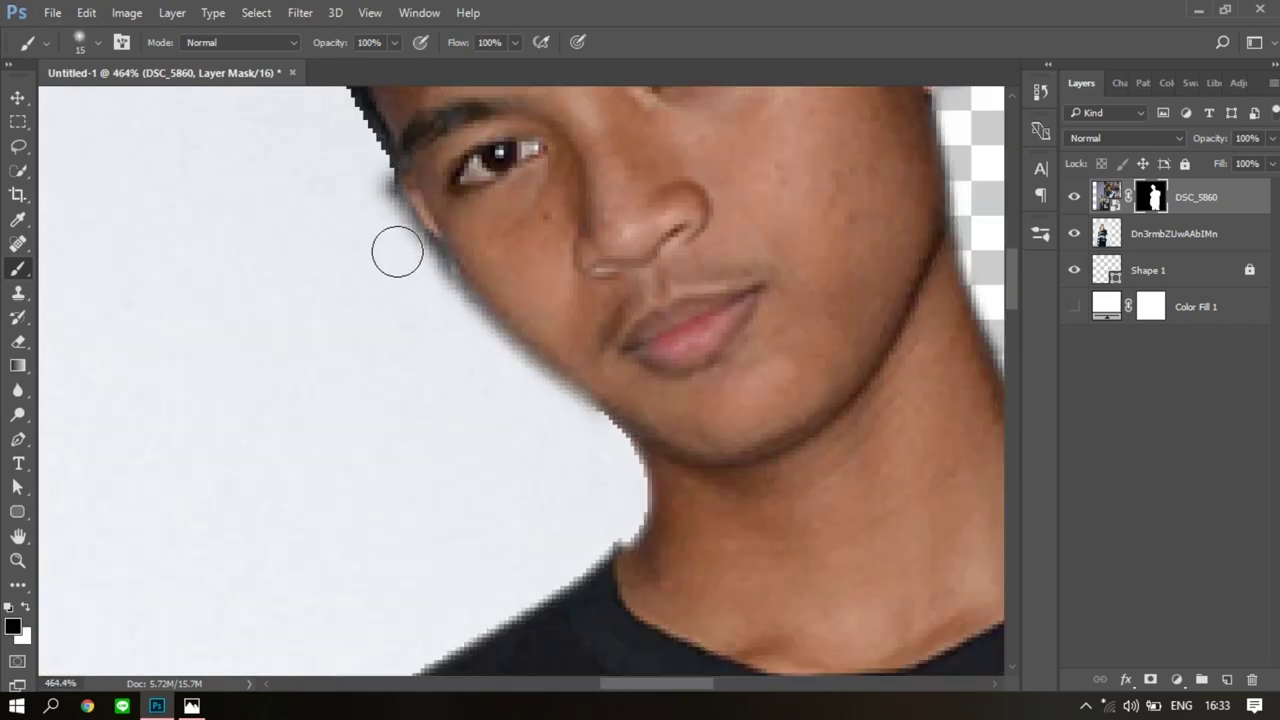
{"action": "left_click_drag", "start_coordinate": [566, 401], "coordinate": [621, 567]}
{"action": "key", "text": "bracketleft"}
{"action": "key", "text": "bracketleft"}
{"action": "key", "text": "bracketleft"}
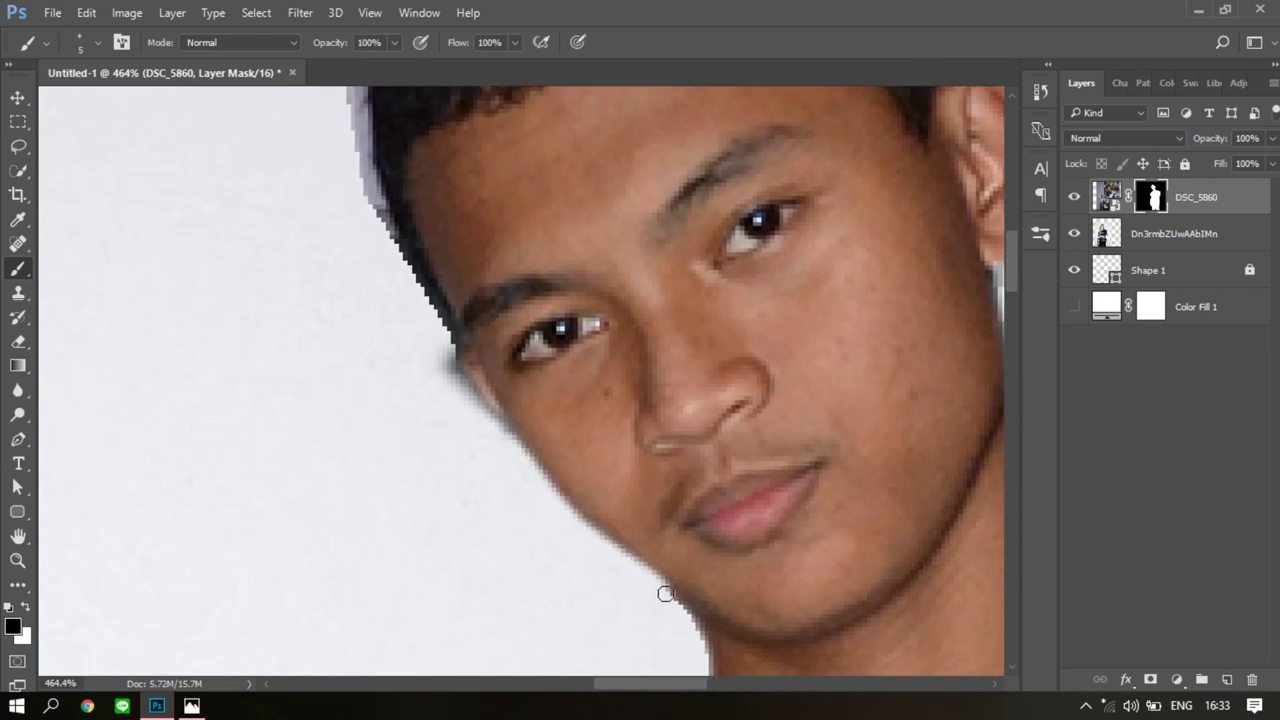
Clean the mask along the boy's hair edge with a slightly larger brush.
{"action": "left_click_drag", "start_coordinate": [699, 638], "coordinate": [663, 551]}
{"action": "left_click_drag", "start_coordinate": [466, 391], "coordinate": [560, 446]}
{"action": "left_click_drag", "start_coordinate": [503, 312], "coordinate": [523, 429]}
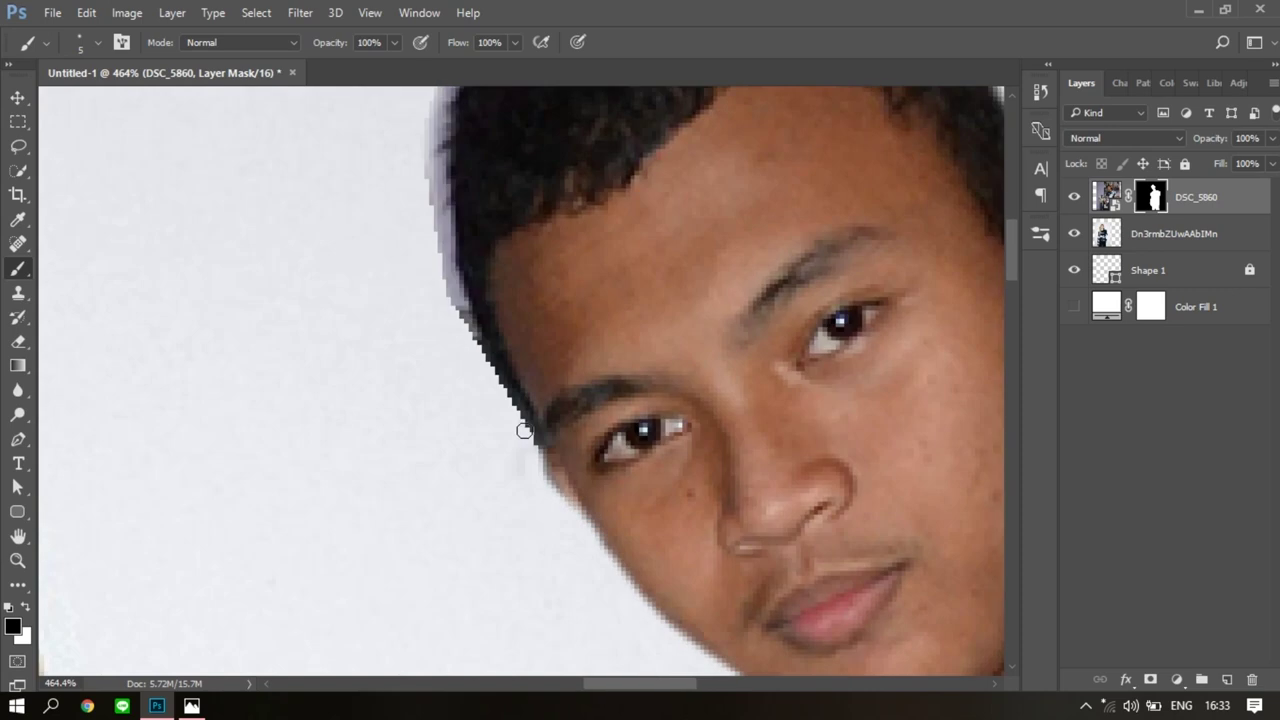
{"action": "left_click_drag", "start_coordinate": [494, 265], "coordinate": [549, 385]}
{"action": "key", "text": "bracketright"}
{"action": "key", "text": "bracketright"}
{"action": "key", "text": "bracketright"}
{"action": "scroll", "coordinate": [483, 374], "scroll_direction": "up", "scroll_amount": 3}
{"action": "scroll", "coordinate": [483, 374], "scroll_direction": "right", "scroll_amount": 2}
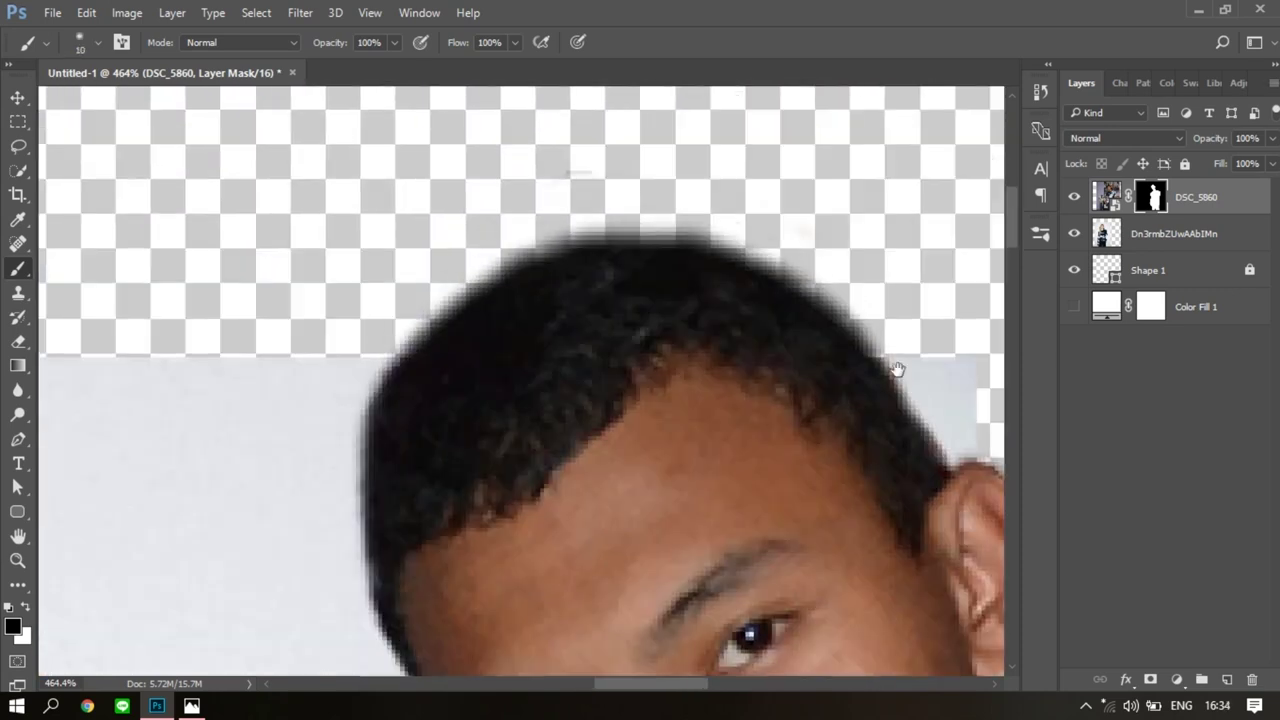
{"action": "scroll", "coordinate": [897, 369], "scroll_direction": "down", "scroll_amount": 1}
{"action": "scroll", "coordinate": [897, 369], "scroll_direction": "right", "scroll_amount": 1}
Set the shadow Layer 1 opacity to 24% and bring up Save As.
{"action": "key", "text": "ctrl+0"}
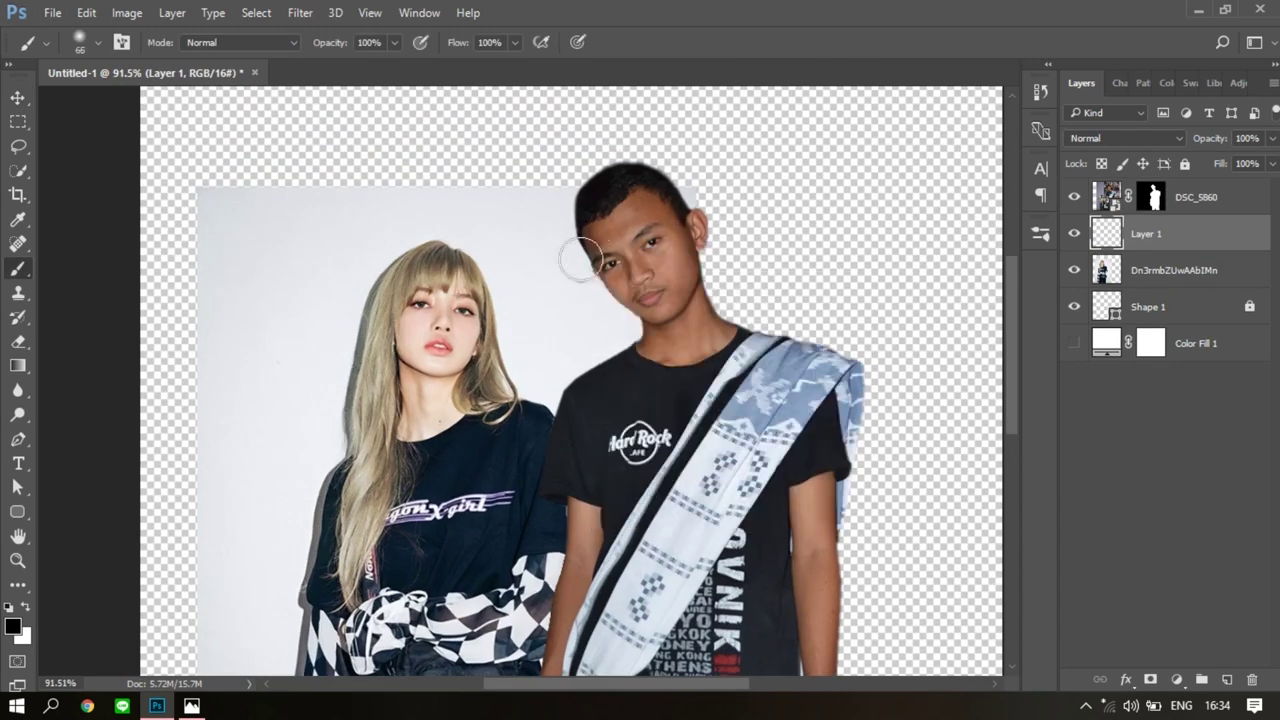
{"action": "key", "text": "v"}
{"action": "scroll", "coordinate": [442, 275], "scroll_direction": "up", "scroll_amount": 2}
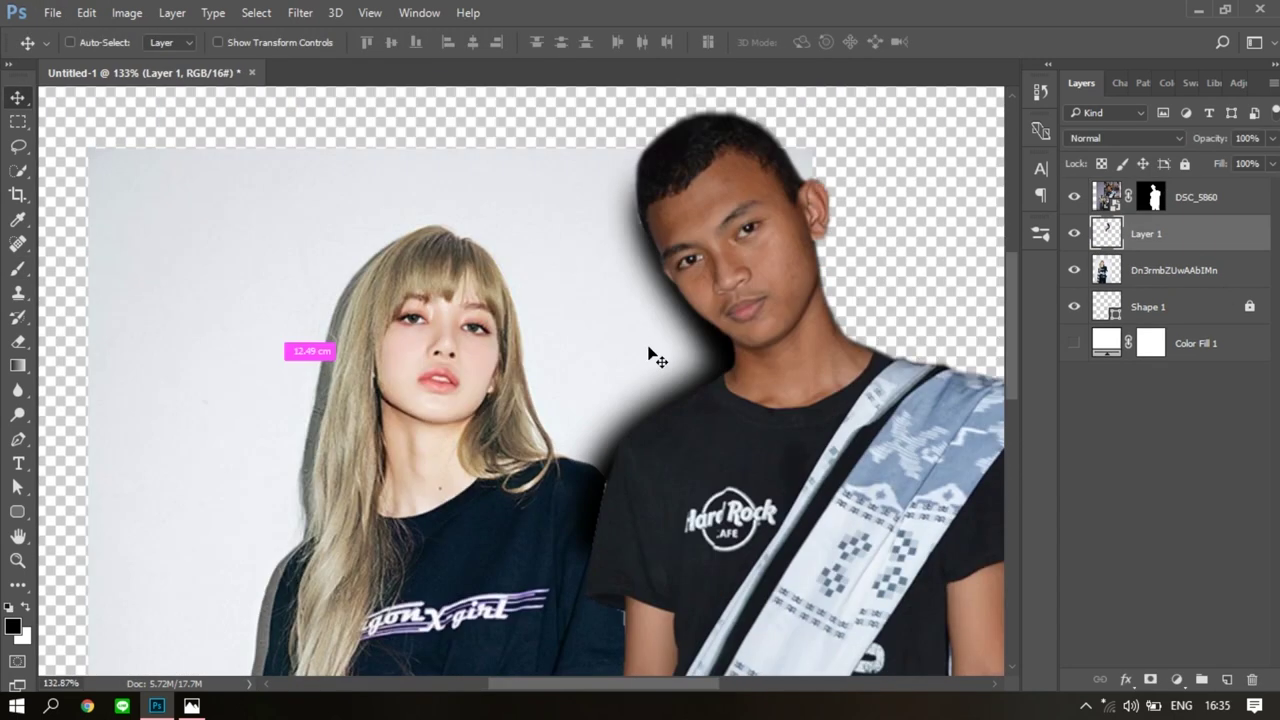
{"action": "left_click_drag", "start_coordinate": [1273, 138], "coordinate": [1223, 166]}
{"action": "key", "text": "ctrl+0"}
{"action": "key", "text": "ctrl+s"}
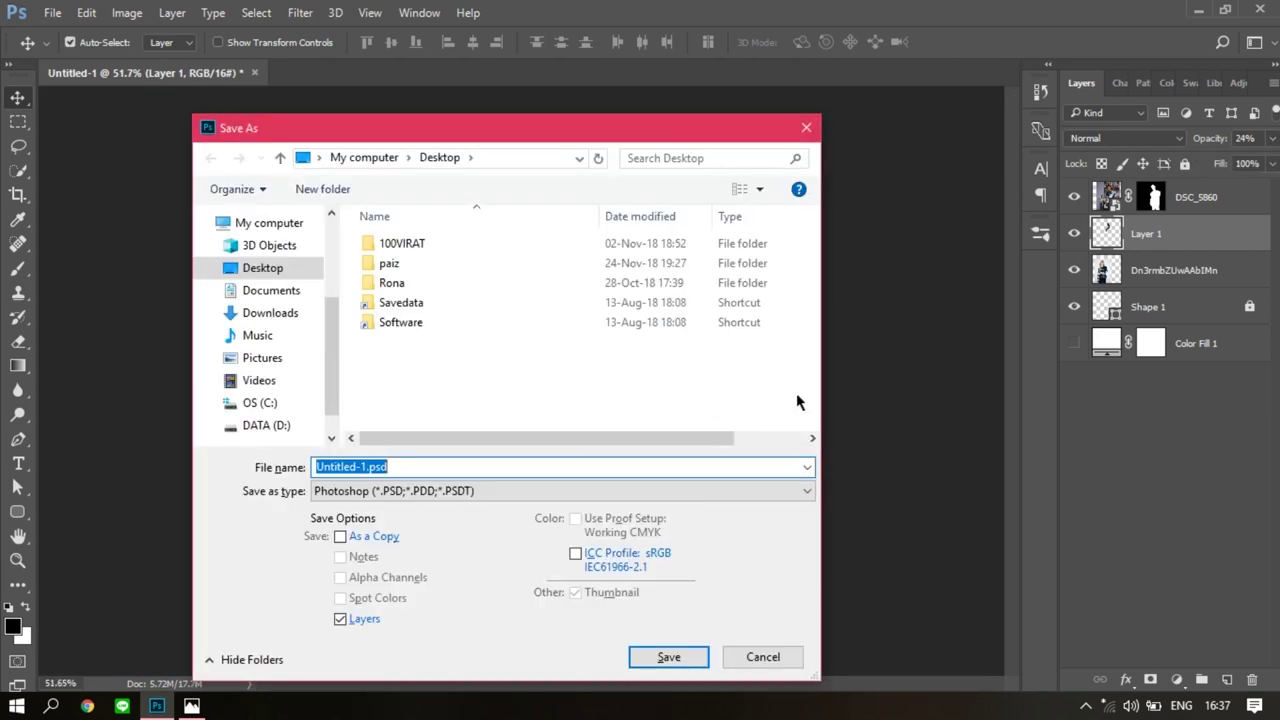
Cancel Save As and zoom in on the boy's arm with the brush active.
{"action": "left_click", "coordinate": [776, 656]}
{"action": "key", "text": "alt+bracketright"}
{"action": "scroll", "coordinate": [489, 386], "scroll_direction": "up", "scroll_amount": 5}
{"action": "key", "text": "b"}
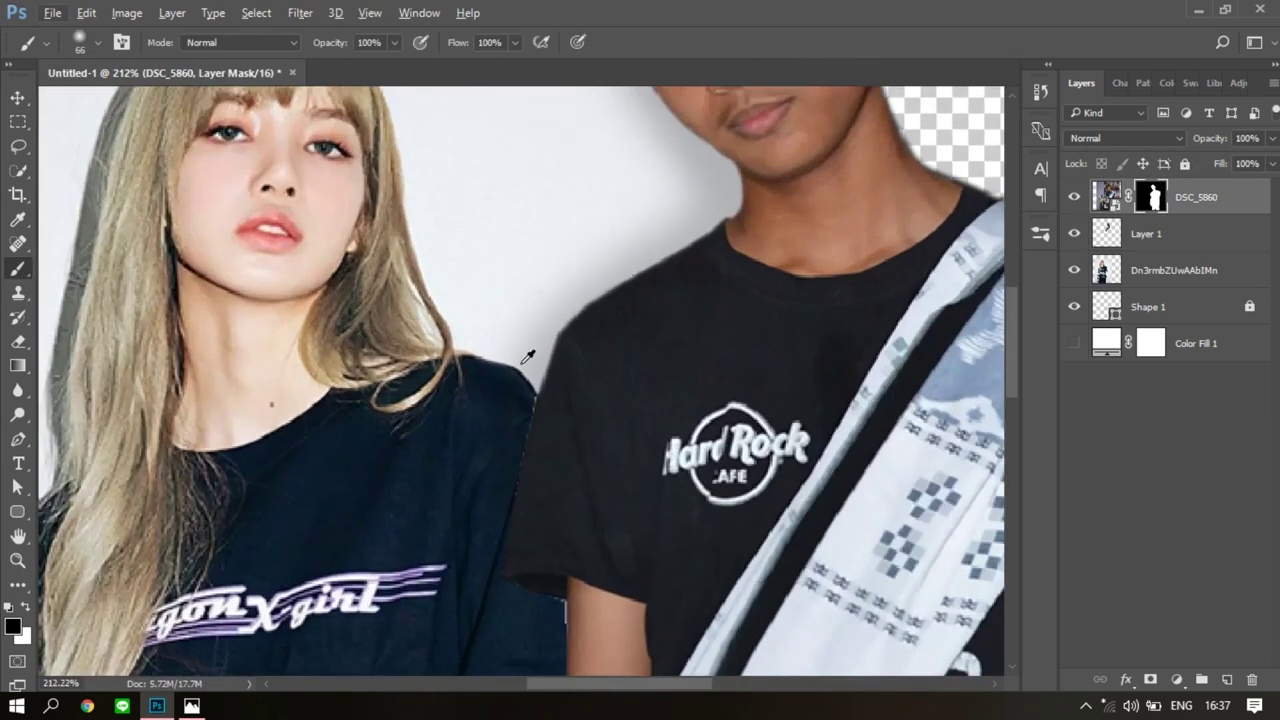
{"action": "scroll", "coordinate": [563, 374], "scroll_direction": "up", "scroll_amount": 2}
{"action": "scroll", "coordinate": [549, 420], "scroll_direction": "up", "scroll_amount": 2}
{"action": "scroll", "coordinate": [611, 517], "scroll_direction": "up", "scroll_amount": 2}
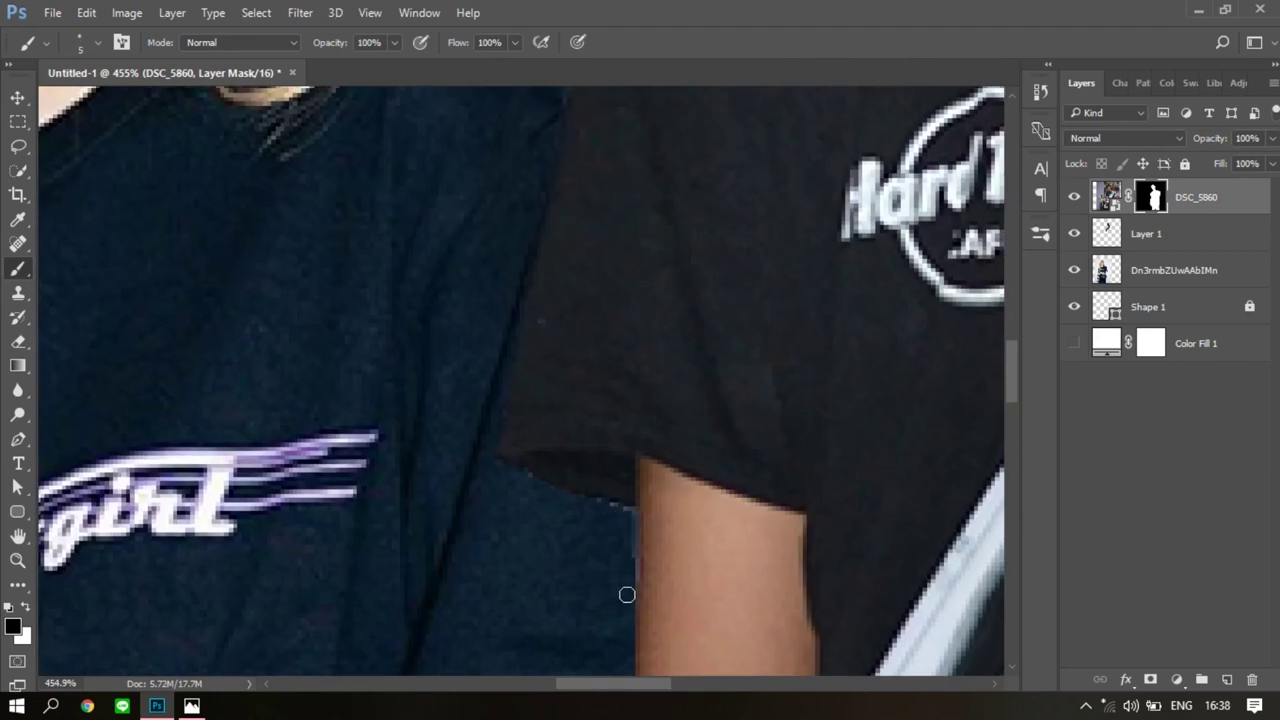
Refine the DSC_5860 mask along the boy's arm edge with a size-5 brush.
{"action": "left_click_drag", "start_coordinate": [627, 595], "coordinate": [607, 405]}
{"action": "scroll", "coordinate": [512, 296], "scroll_direction": "down", "scroll_amount": 1}
{"action": "scroll", "coordinate": [620, 414], "scroll_direction": "down", "scroll_amount": 1}
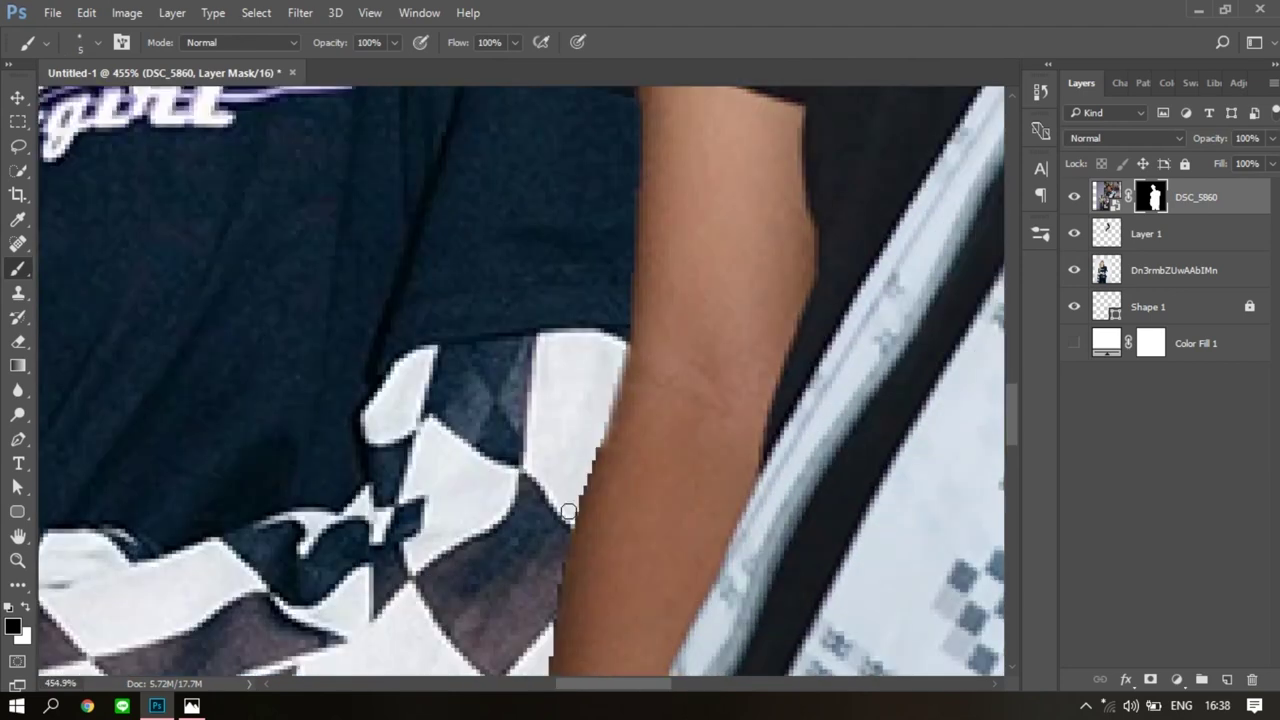
{"action": "scroll", "coordinate": [563, 500], "scroll_direction": "down", "scroll_amount": 1}
{"action": "scroll", "coordinate": [569, 409], "scroll_direction": "down", "scroll_amount": 1}
{"action": "scroll", "coordinate": [577, 400], "scroll_direction": "down", "scroll_amount": 1}
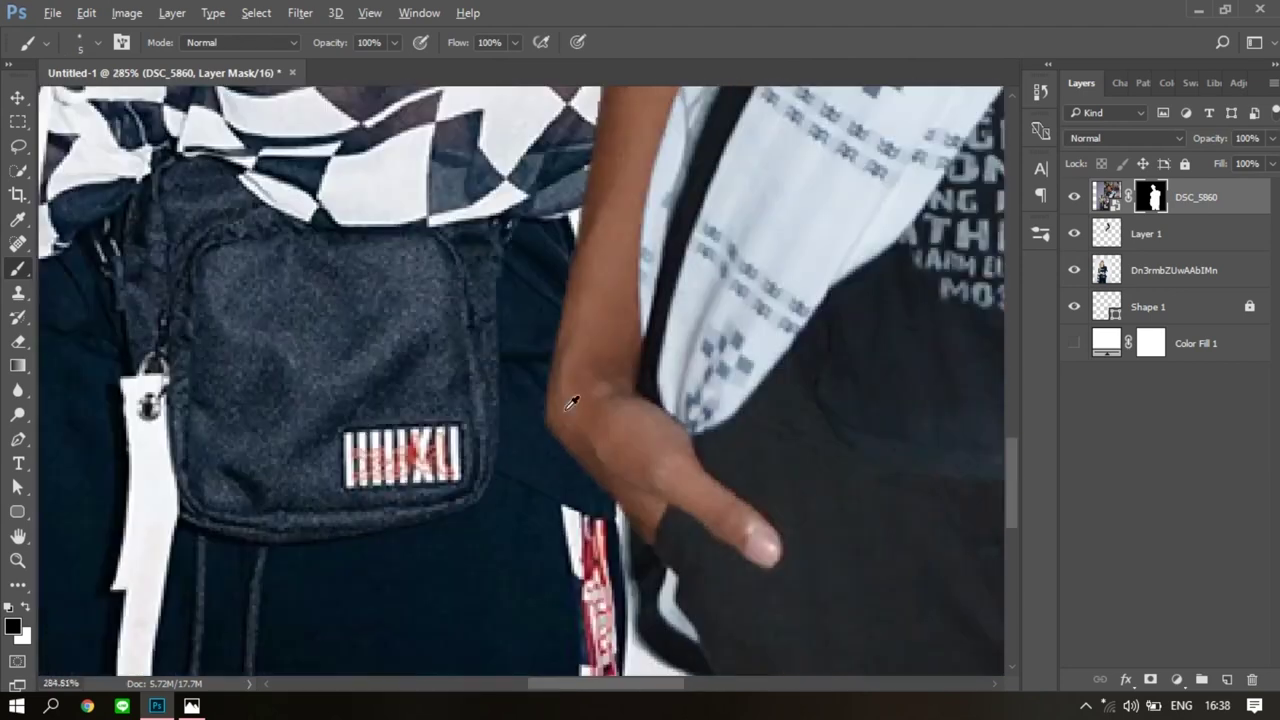
{"action": "scroll", "coordinate": [577, 400], "scroll_direction": "down", "scroll_amount": 2}
{"action": "scroll", "coordinate": [640, 356], "scroll_direction": "up", "scroll_amount": 2}
{"action": "scroll", "coordinate": [664, 238], "scroll_direction": "up", "scroll_amount": 2}
Move shadow Layer 1 below Shape 1, just above Color Fill 1.
{"action": "key", "text": "ctrl+0"}
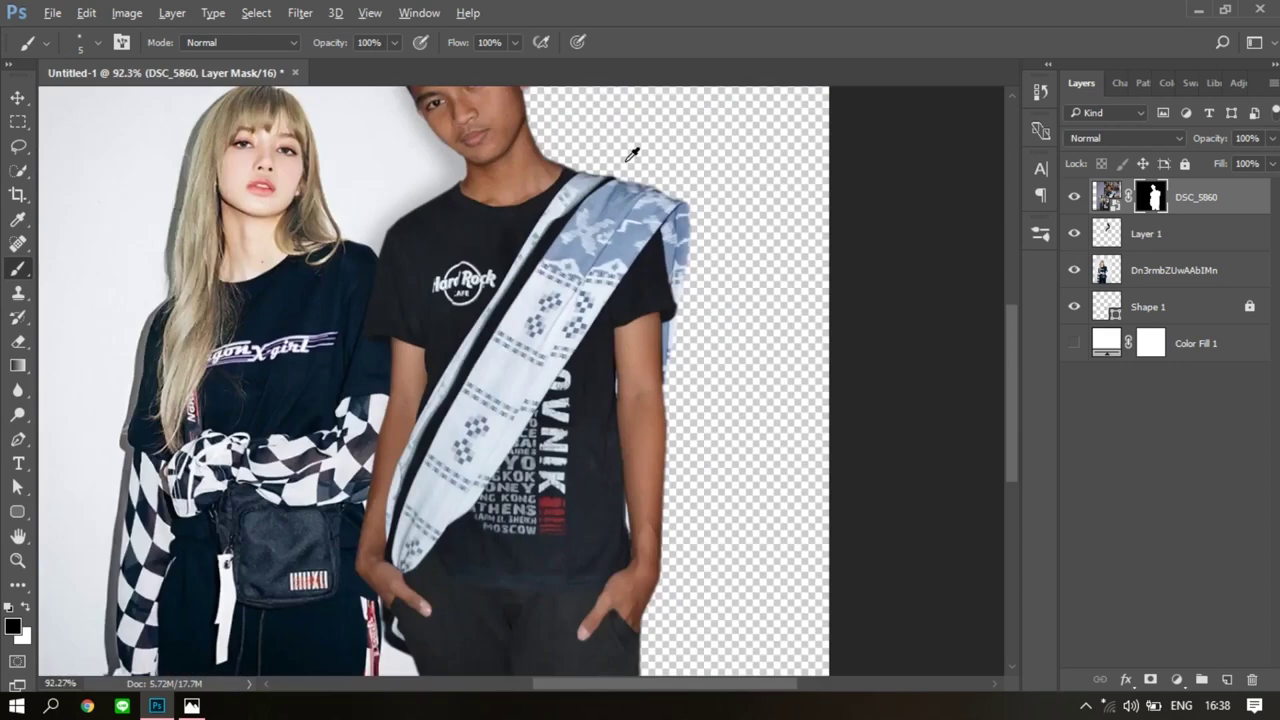
{"action": "key", "text": "v"}
{"action": "left_click_drag", "start_coordinate": [1146, 233], "coordinate": [1148, 325]}
Scale DSC_5860 and Dn3rmbZUwAAbIMn together to about 108%.
{"action": "left_click", "coordinate": [1190, 197], "text": "shift"}
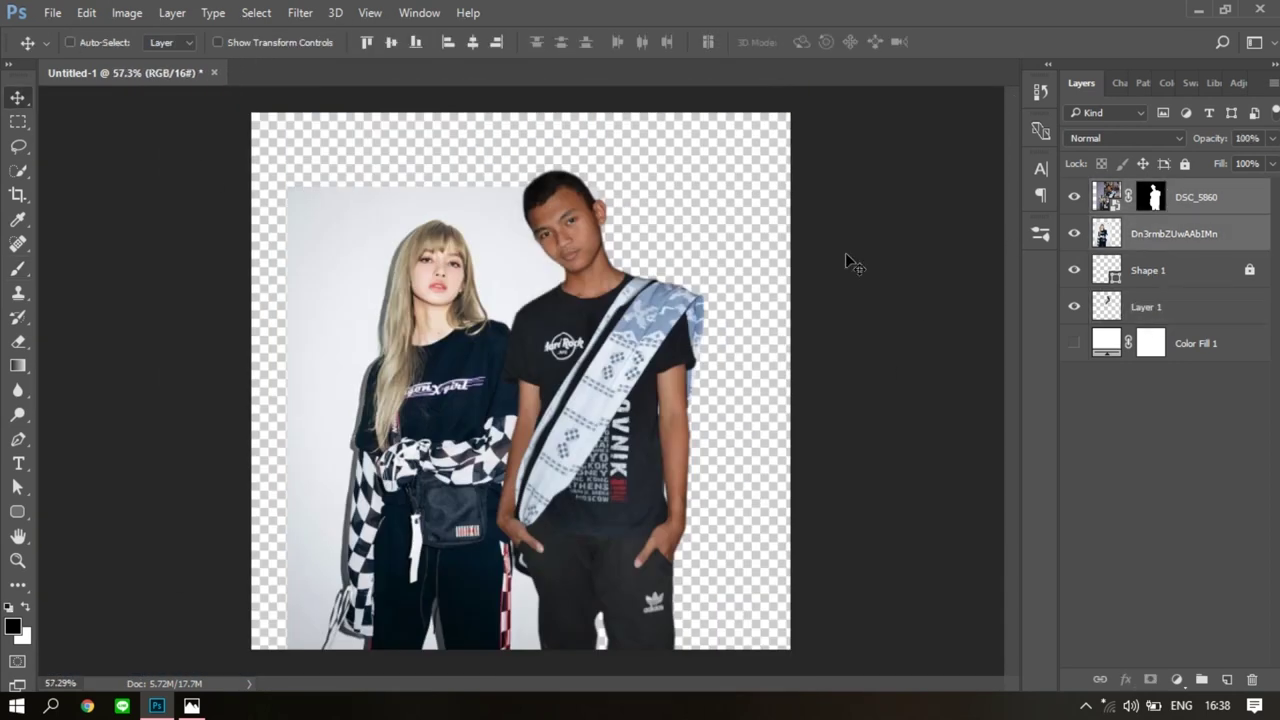
{"action": "key", "text": "ctrl+t"}
{"action": "scroll", "coordinate": [727, 93], "scroll_direction": "down", "scroll_amount": 1}
{"action": "left_click_drag", "start_coordinate": [691, 136], "coordinate": [714, 97]}
{"action": "key", "text": "Return"}
{"action": "scroll", "coordinate": [540, 340], "scroll_direction": "up", "scroll_amount": 2}
Hide every layer except the woman's Dn3rmbZUwAAbIMn photo, after an unchanged transform of the boy's layer.
{"action": "left_click", "coordinate": [1190, 197]}
{"action": "key", "text": "ctrl+t"}
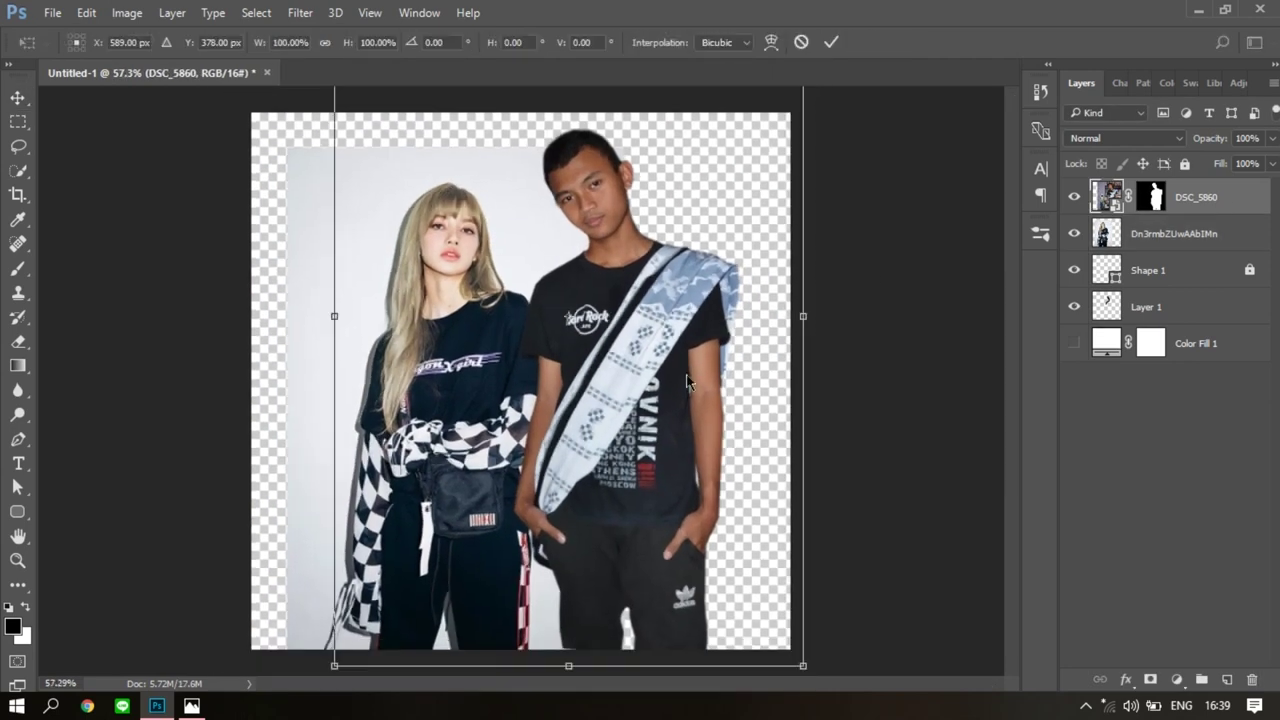
{"action": "scroll", "coordinate": [540, 340], "scroll_direction": "down", "scroll_amount": 2}
{"action": "scroll", "coordinate": [540, 340], "scroll_direction": "down", "scroll_amount": 1}
{"action": "key", "text": "Return"}
{"action": "scroll", "coordinate": [662, 233], "scroll_direction": "up", "scroll_amount": 2}
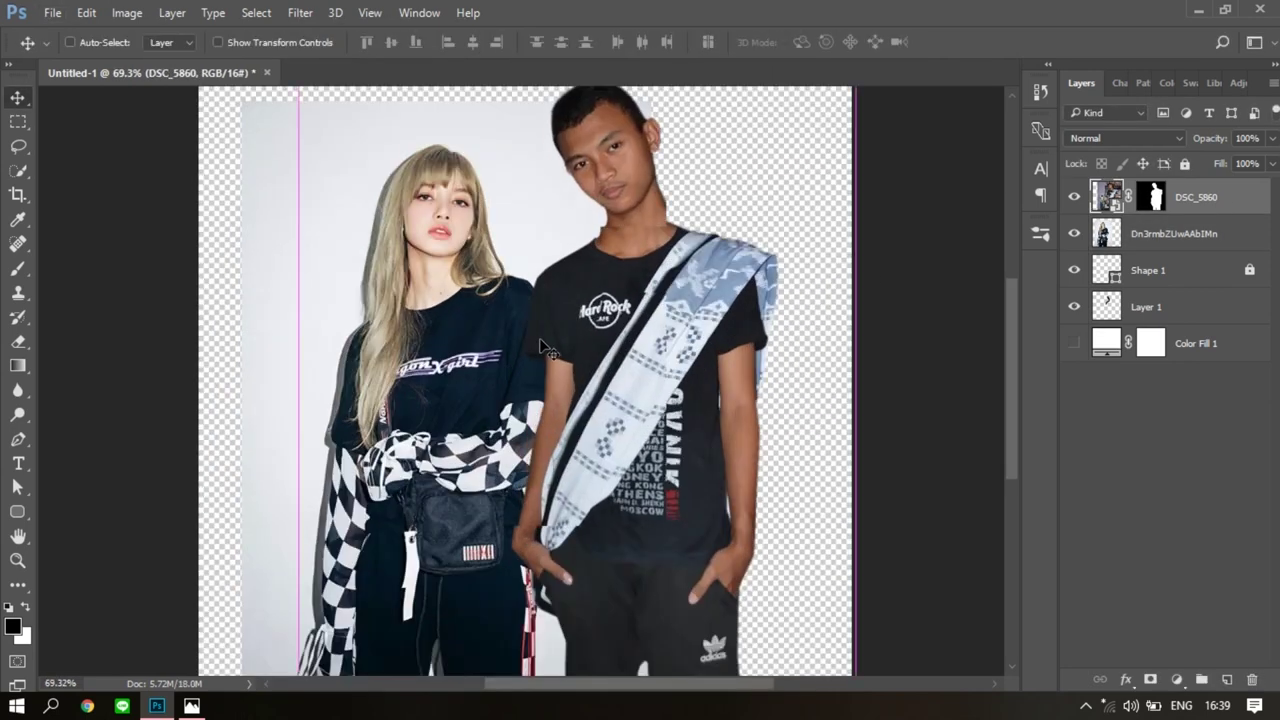
{"action": "scroll", "coordinate": [662, 233], "scroll_direction": "up", "scroll_amount": 2}
{"action": "scroll", "coordinate": [662, 233], "scroll_direction": "up", "scroll_amount": 1}
{"action": "left_click", "coordinate": [1074, 233], "text": "alt"}
Copy a narrow strip of the left grey backdrop onto new Layer 2.
{"action": "scroll", "coordinate": [837, 294], "scroll_direction": "down", "scroll_amount": 3}
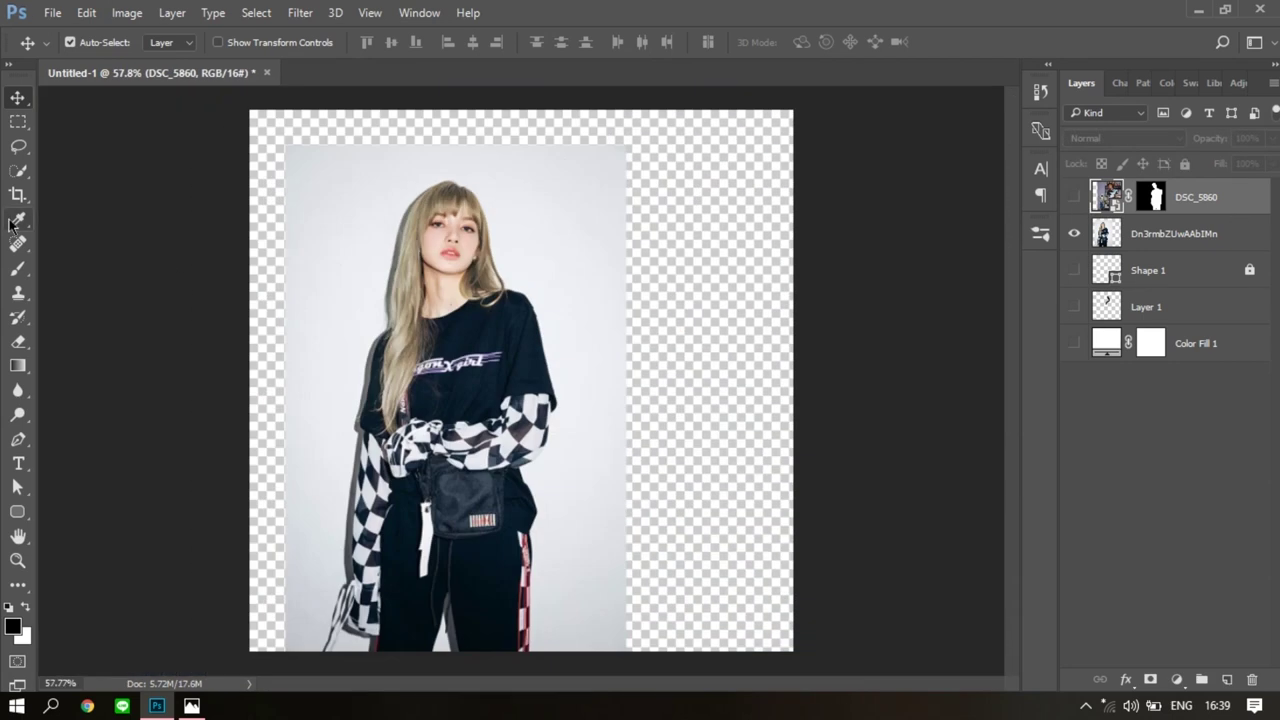
{"action": "left_click", "coordinate": [18, 121]}
{"action": "left_click_drag", "start_coordinate": [322, 651], "coordinate": [287, 115]}
{"action": "key", "text": "ctrl+j"}
Undo a trial move of the woman's photo and shift the Layer 2 strip up to the canvas top.
{"action": "left_click", "coordinate": [1171, 270]}
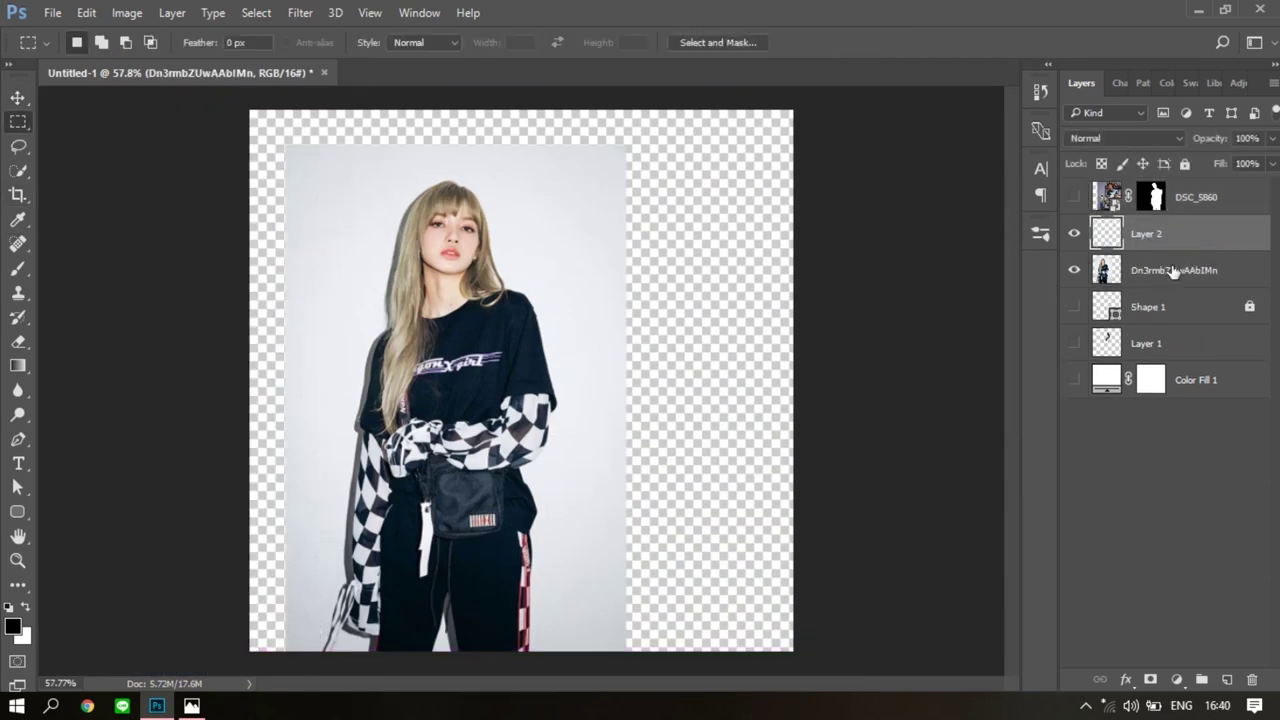
{"action": "key", "text": "v"}
{"action": "left_click_drag", "start_coordinate": [339, 316], "coordinate": [302, 316]}
{"action": "key", "text": "ctrl+z"}
{"action": "key", "text": "ctrl+t"}
{"action": "key", "text": "Escape"}
{"action": "left_click_drag", "start_coordinate": [330, 324], "coordinate": [320, 290]}
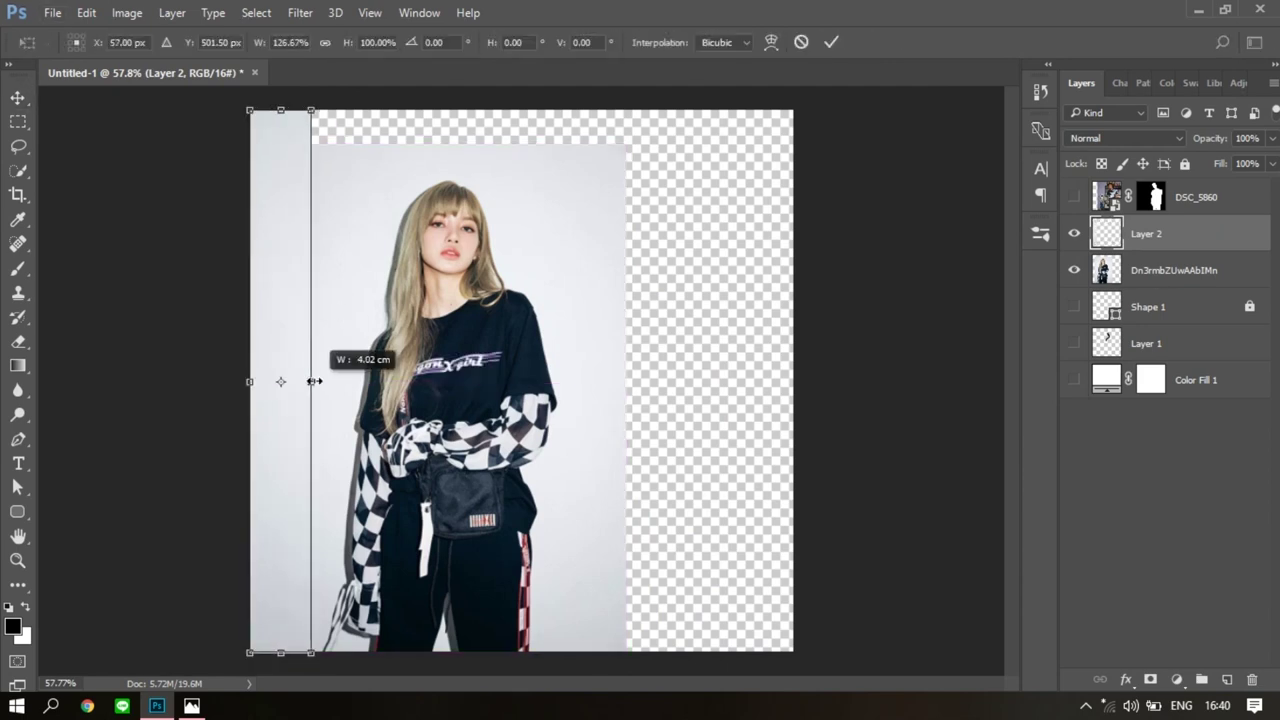
Choose the Eraser and set its size to 66.
{"action": "key", "text": "e"}
{"action": "scroll", "coordinate": [300, 410], "scroll_direction": "up", "scroll_amount": 1}
{"action": "right_click", "coordinate": [300, 410]}
{"action": "key", "text": "Escape"}
{"action": "mouse_move", "coordinate": [321, 363]}
{"action": "left_mouse_down"}
{"action": "mouse_move", "coordinate": [361, 173]}
{"action": "mouse_move", "coordinate": [378, 383]}
{"action": "mouse_move", "coordinate": [389, 263]}
{"action": "left_mouse_up"}
{"action": "right_click", "coordinate": [392, 178]}
{"action": "key", "text": "Escape"}
{"action": "scroll", "coordinate": [389, 263], "scroll_direction": "down", "scroll_amount": 1}
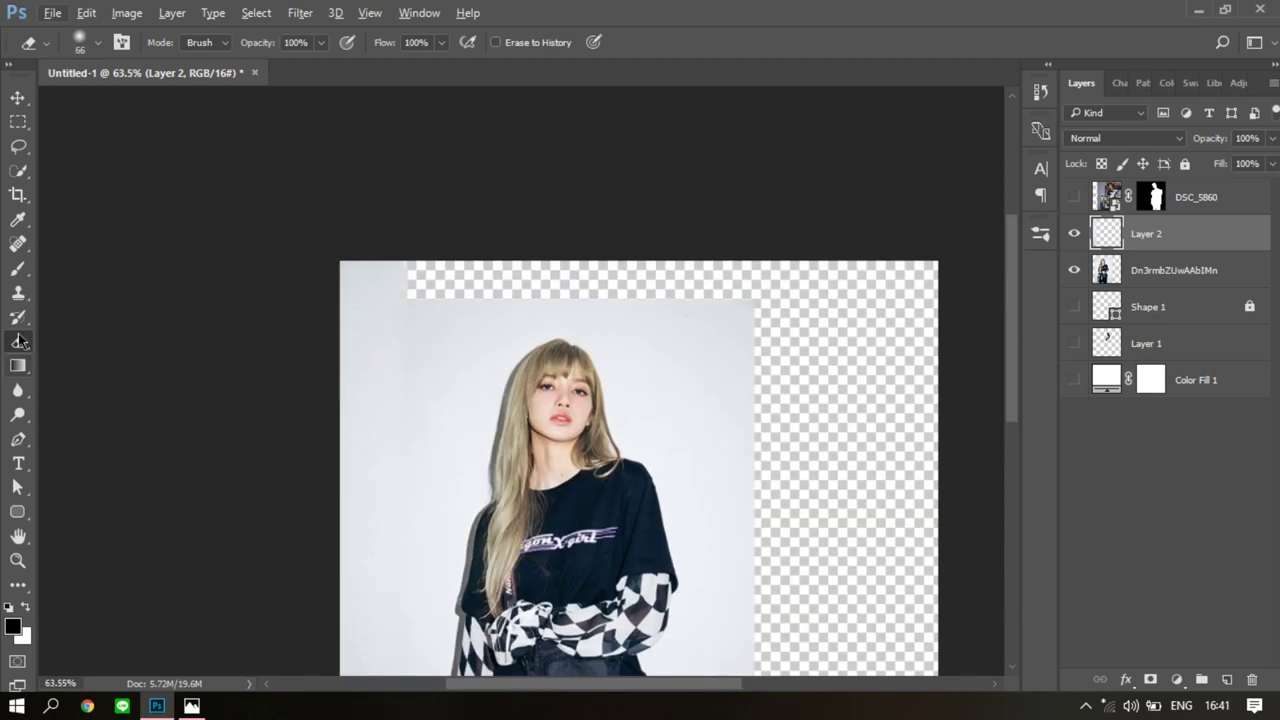
Try cloning grey backdrop into the empty area above the woman's head.
{"action": "left_click", "coordinate": [18, 294]}
{"action": "scroll", "coordinate": [391, 316], "scroll_direction": "up", "scroll_amount": 1}
{"action": "scroll", "coordinate": [414, 309], "scroll_direction": "up", "scroll_amount": 3}
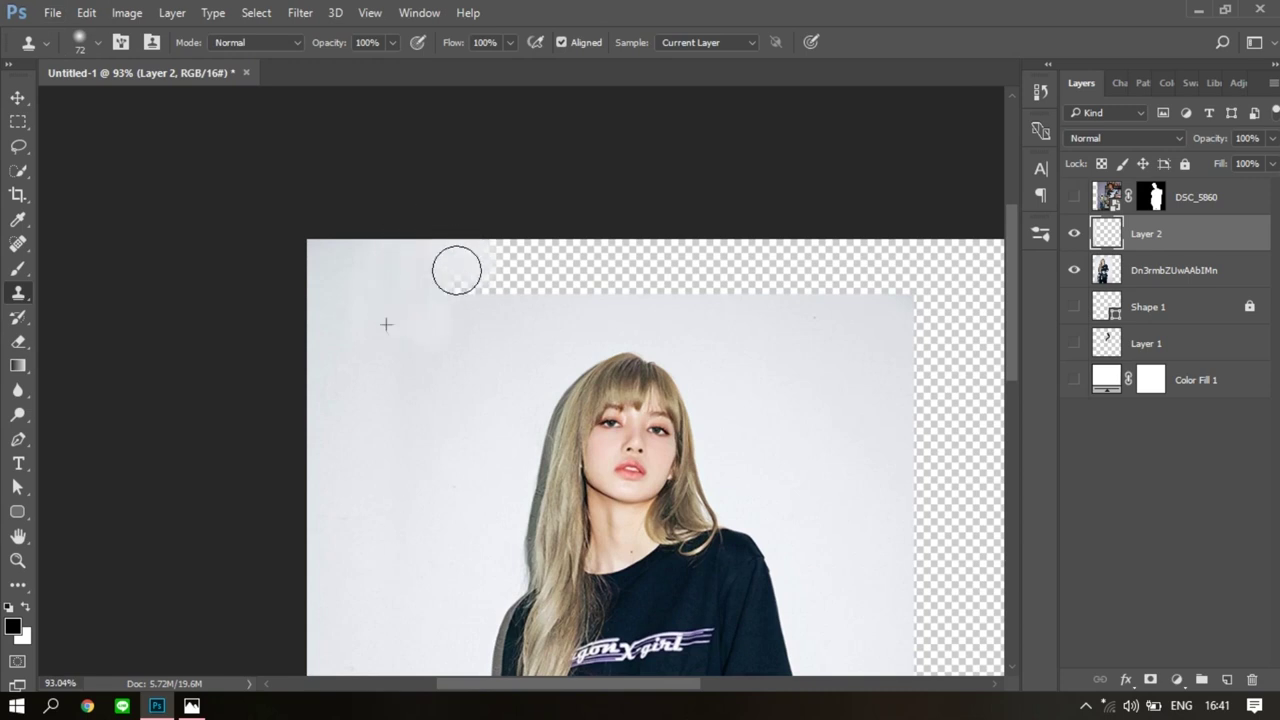
{"action": "scroll", "coordinate": [344, 389], "scroll_direction": "down", "scroll_amount": 2}
{"action": "left_click", "coordinate": [515, 230]}
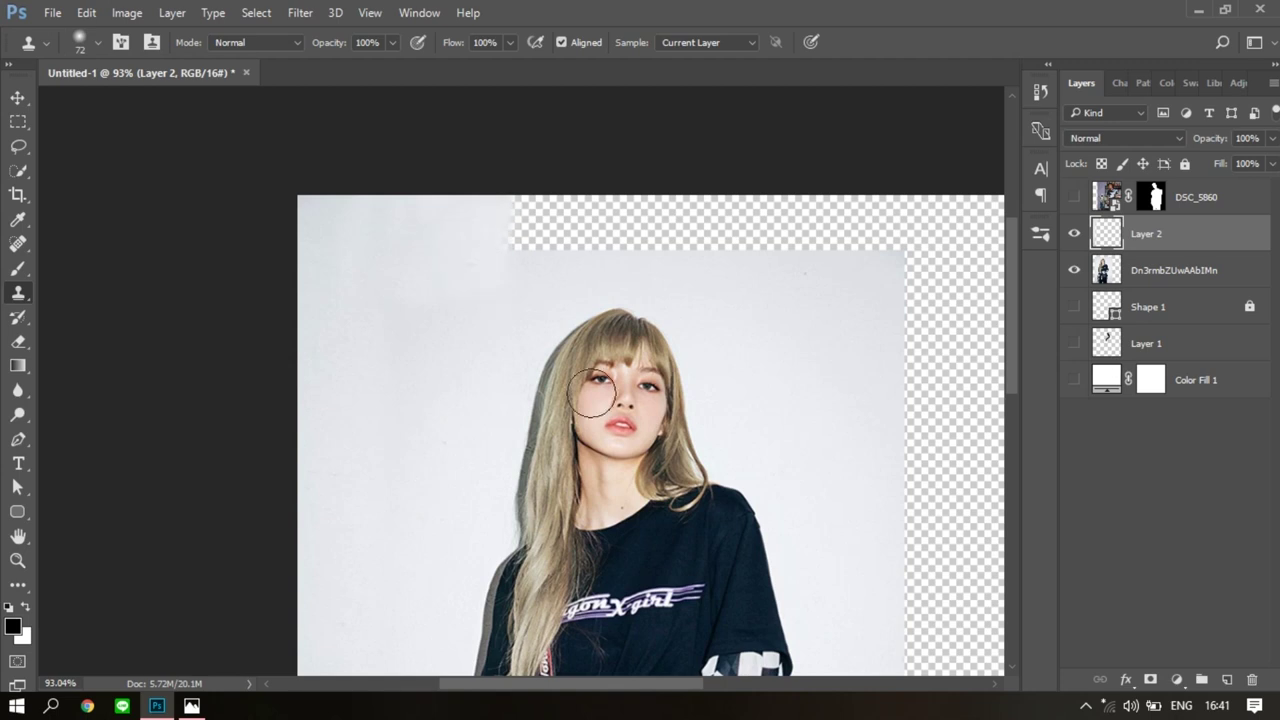
{"action": "left_click_drag", "start_coordinate": [13, 287], "coordinate": [90, 317]}
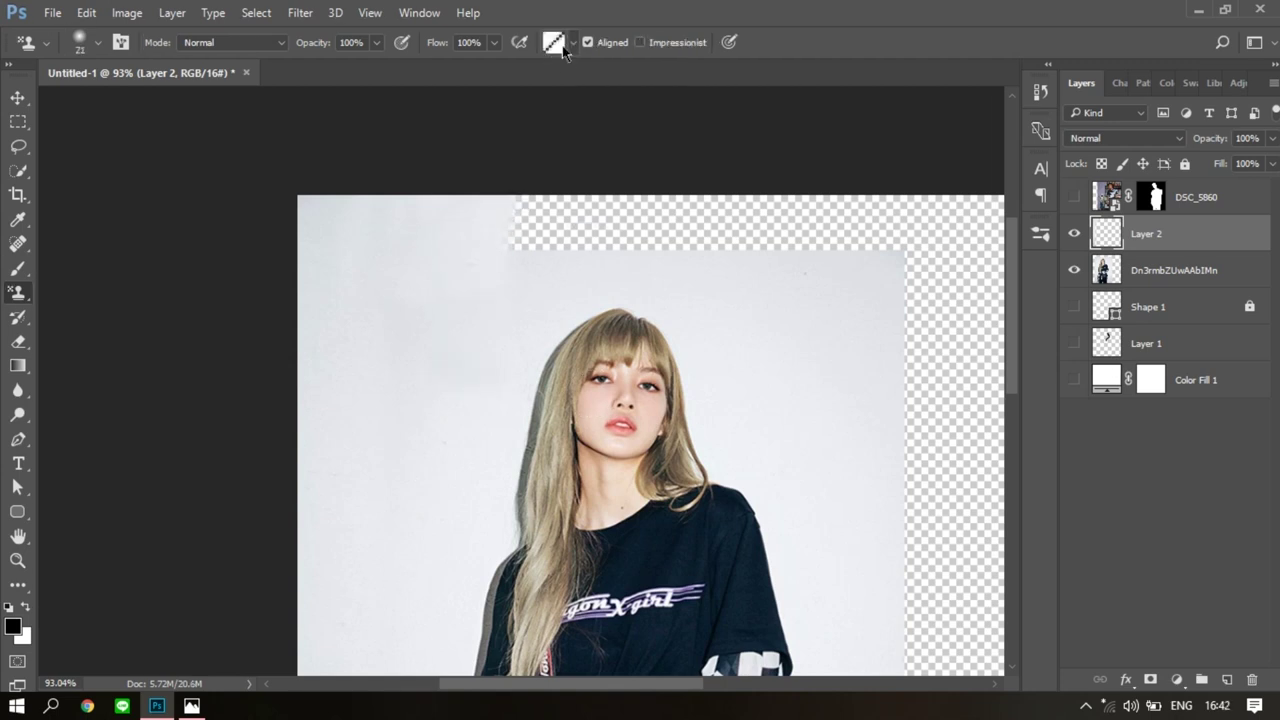
{"action": "left_click", "coordinate": [20, 540]}
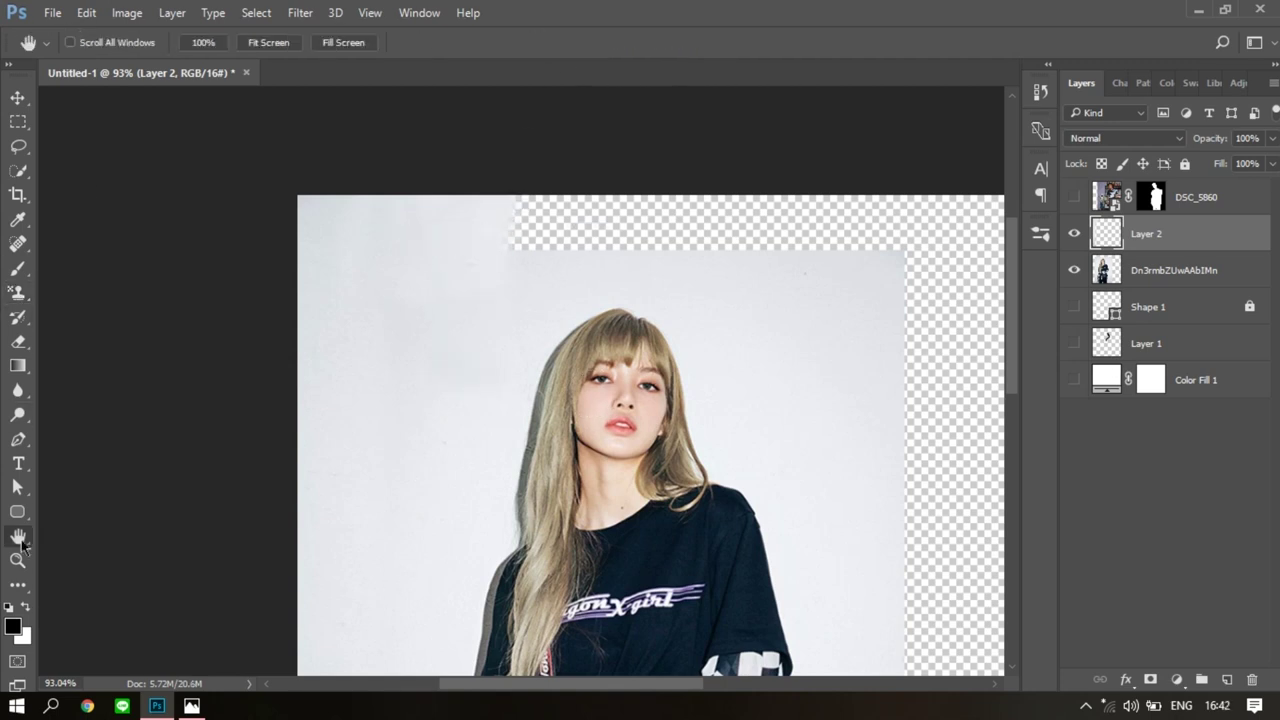
Undo the last healing stroke and reheal the top gap with a size-29 Healing Brush.
{"action": "left_click_drag", "start_coordinate": [18, 243], "coordinate": [120, 268]}
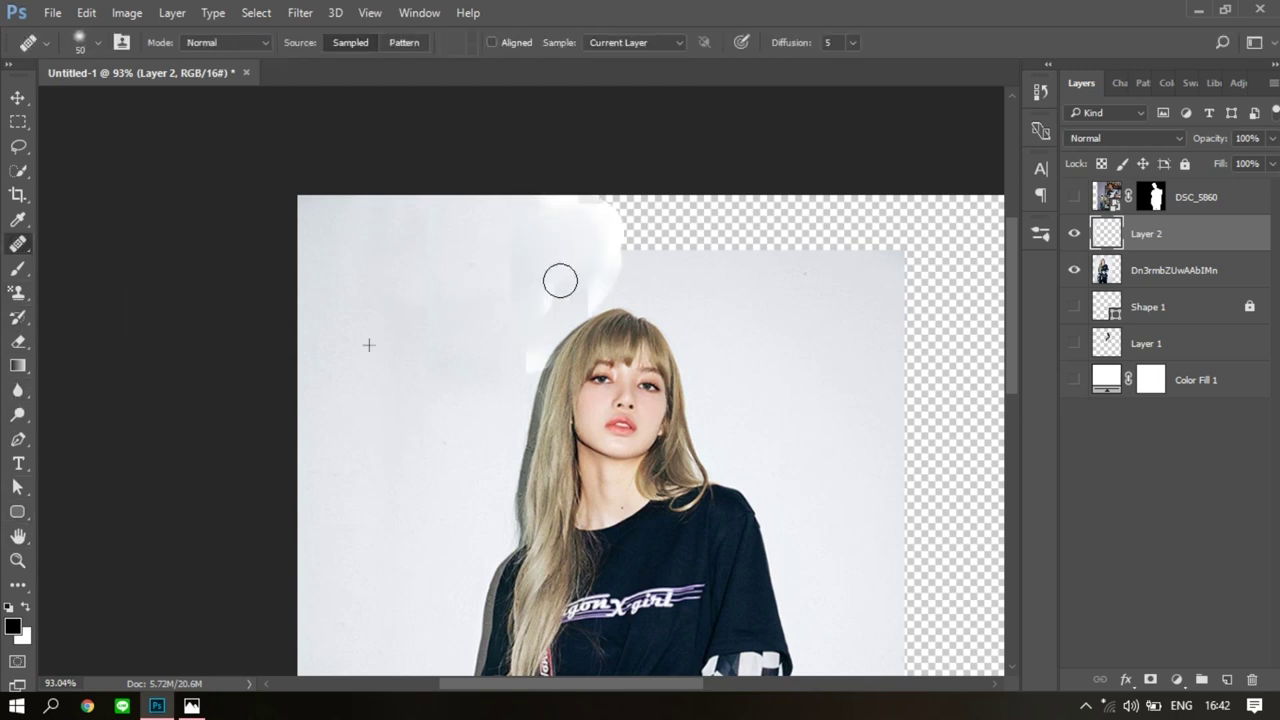
{"action": "key", "text": "ctrl+z"}
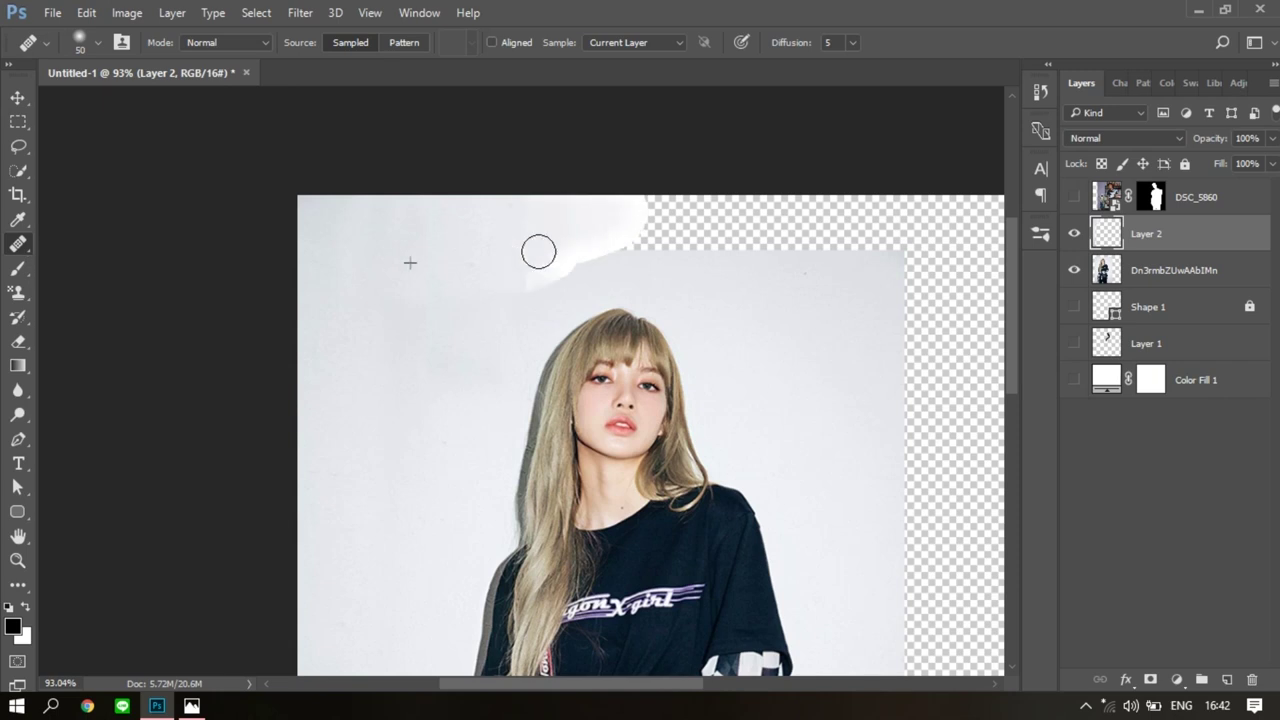
{"action": "right_click", "coordinate": [400, 224]}
{"action": "left_click_drag", "start_coordinate": [445, 263], "coordinate": [432, 263]}
{"action": "left_click_drag", "start_coordinate": [522, 215], "coordinate": [556, 206]}
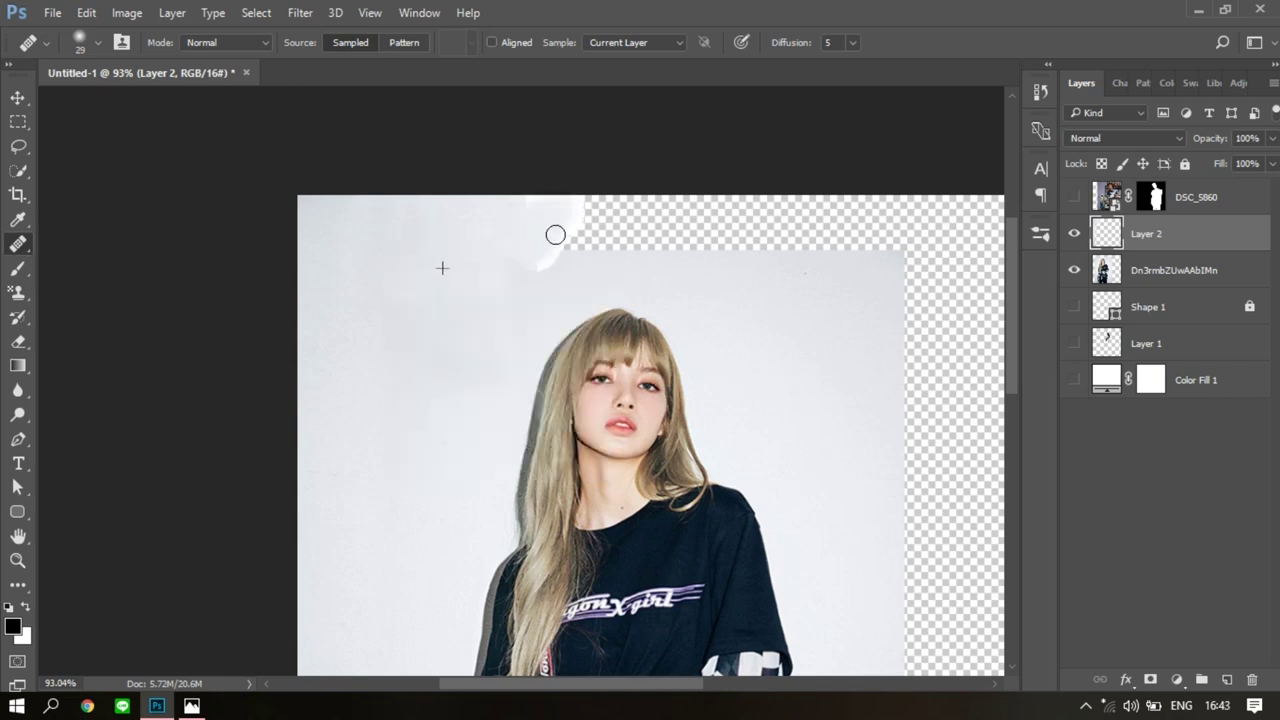
{"action": "scroll", "coordinate": [568, 215], "scroll_direction": "down", "scroll_amount": 2}
Copy the patched wall area to a new layer and stretch it wider across the top.
{"action": "right_click", "coordinate": [18, 243]}
{"action": "left_click", "coordinate": [90, 280]}
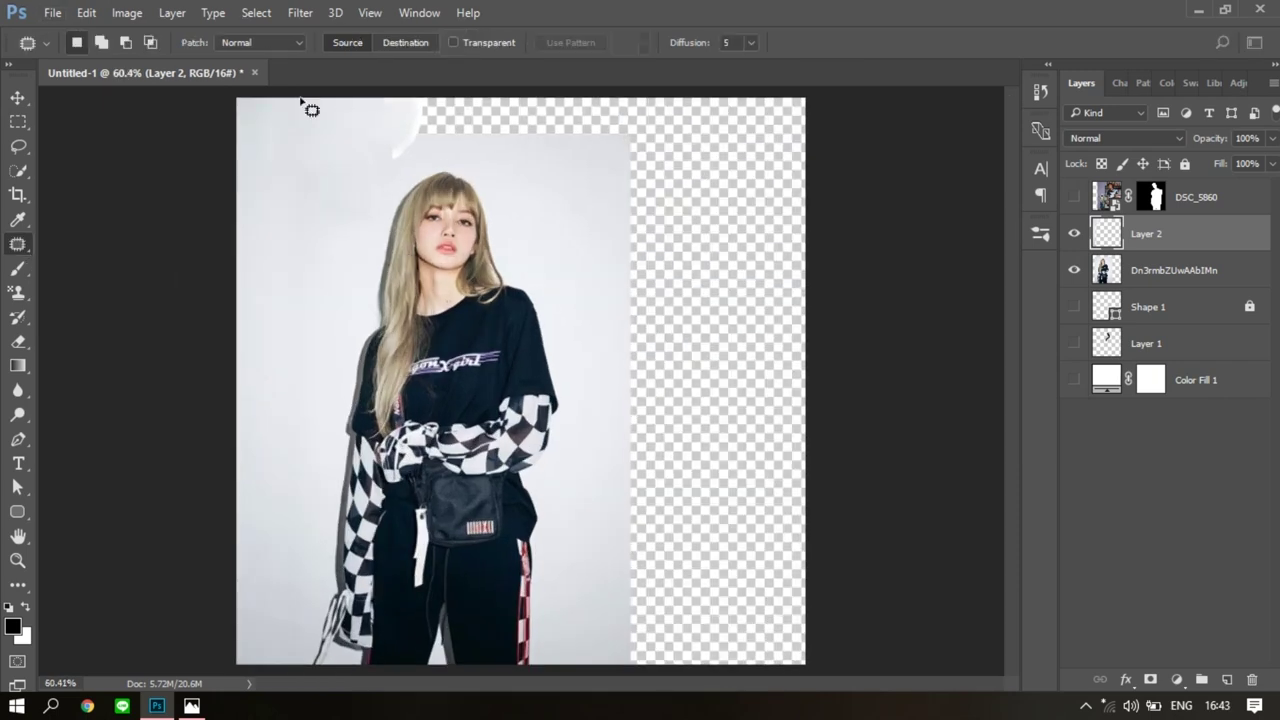
{"action": "scroll", "coordinate": [460, 250], "scroll_direction": "down", "scroll_amount": 1}
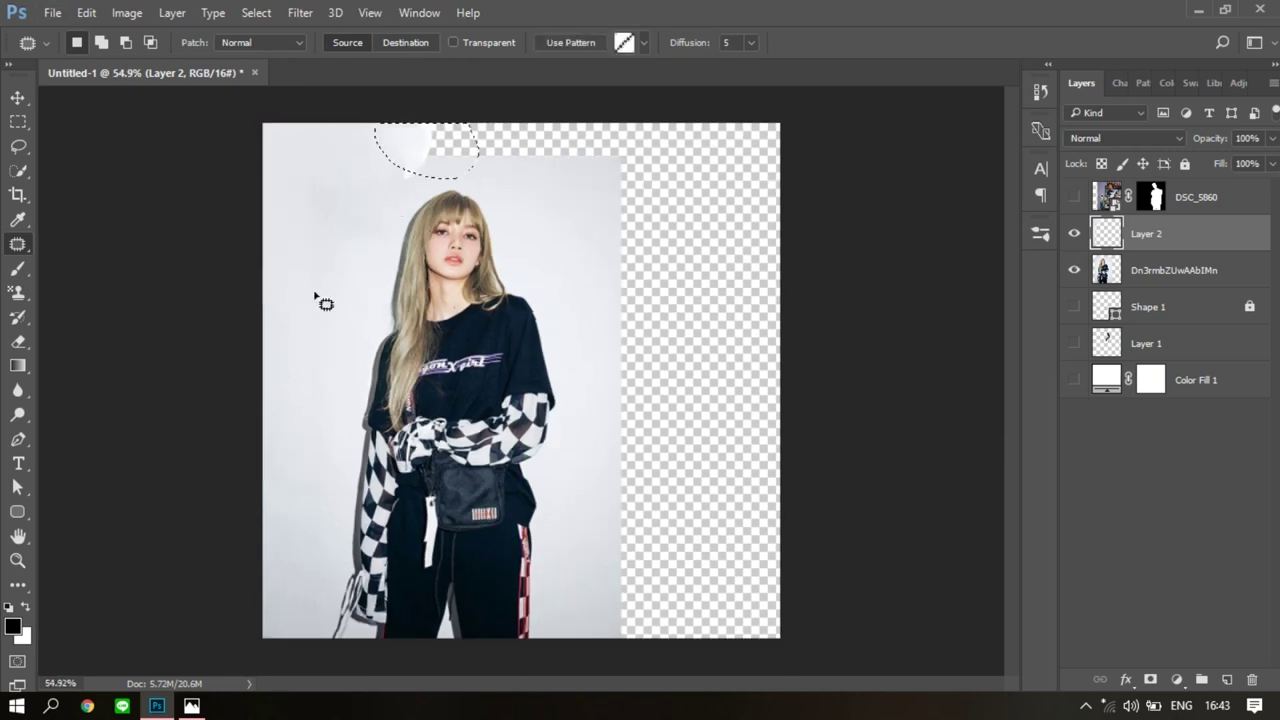
{"action": "key", "text": "ctrl+j"}
{"action": "key", "text": "ctrl+t"}
{"action": "mouse_move", "coordinate": [384, 163]}
{"action": "left_mouse_down"}
{"action": "mouse_move", "coordinate": [620, 163]}
{"action": "mouse_move", "coordinate": [414, 163]}
{"action": "left_mouse_up"}
{"action": "key", "text": "Return"}
Delete Layer 2.
{"action": "key", "text": "e"}
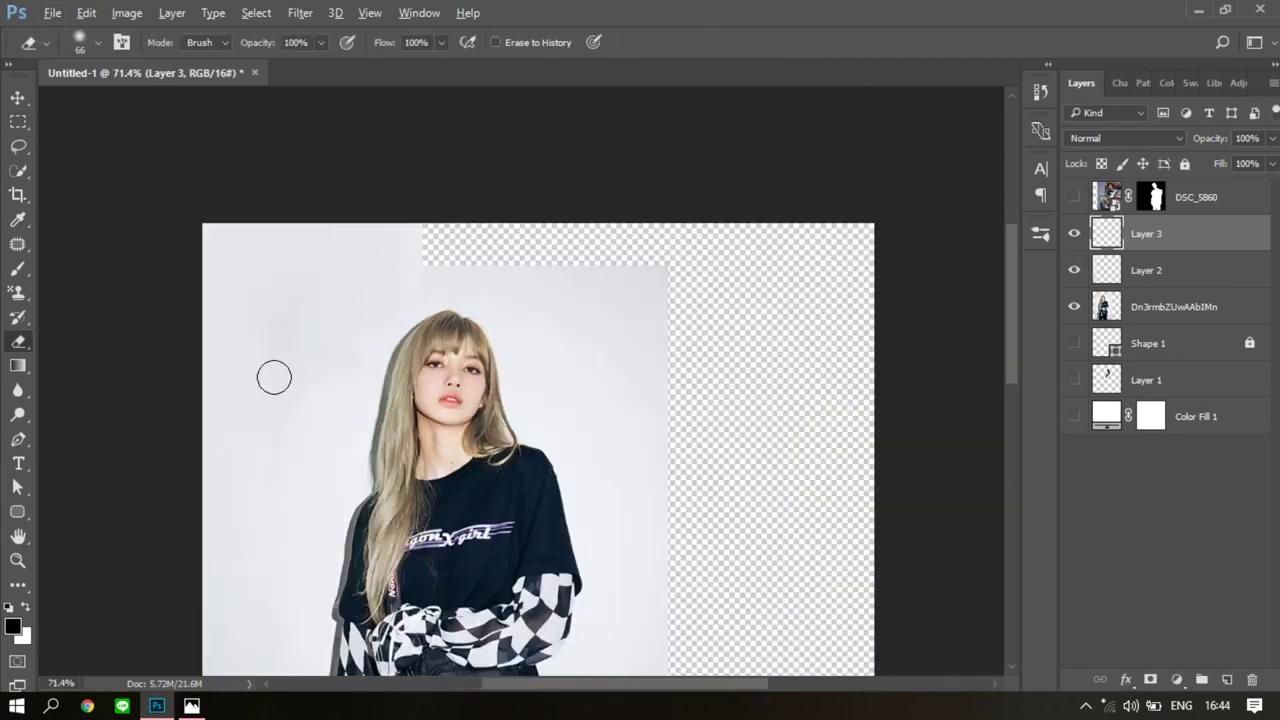
{"action": "right_click", "coordinate": [1146, 270]}
{"action": "left_click", "coordinate": [786, 231]}
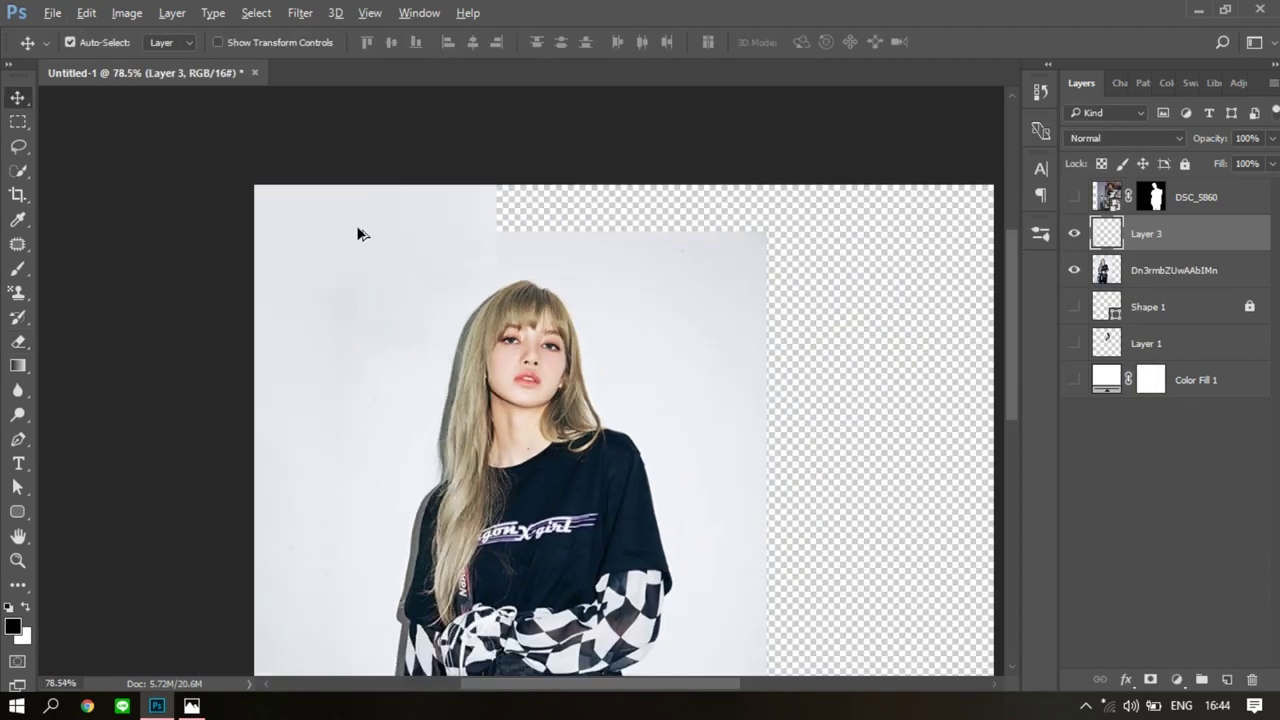
Copy a left wall strip to Layer 4, move it right and stretch it to the right edge.
{"action": "key", "text": "m"}
{"action": "left_click_drag", "start_coordinate": [242, 98], "coordinate": [312, 658]}
{"action": "key", "text": "ctrl+j"}
{"action": "mouse_move", "coordinate": [280, 380]}
{"action": "left_mouse_down"}
{"action": "mouse_move", "coordinate": [717, 421]}
{"action": "mouse_move", "coordinate": [630, 445]}
{"action": "mouse_move", "coordinate": [794, 445]}
{"action": "left_mouse_up"}
{"action": "key", "text": "ctrl+t"}
{"action": "key", "text": "Return"}
Copy a clean top-right wall patch over the top gap and merge the wall patches into Layer 5.
{"action": "left_click", "coordinate": [86, 12]}
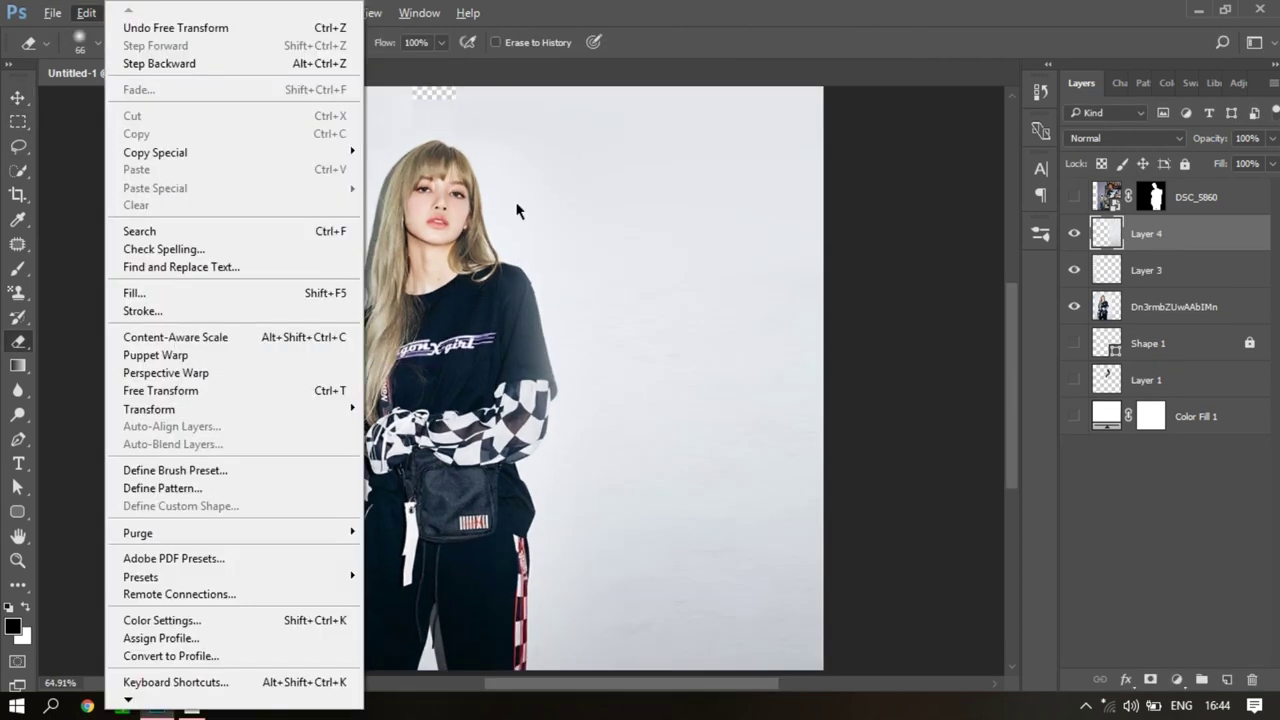
{"action": "key", "text": "e"}
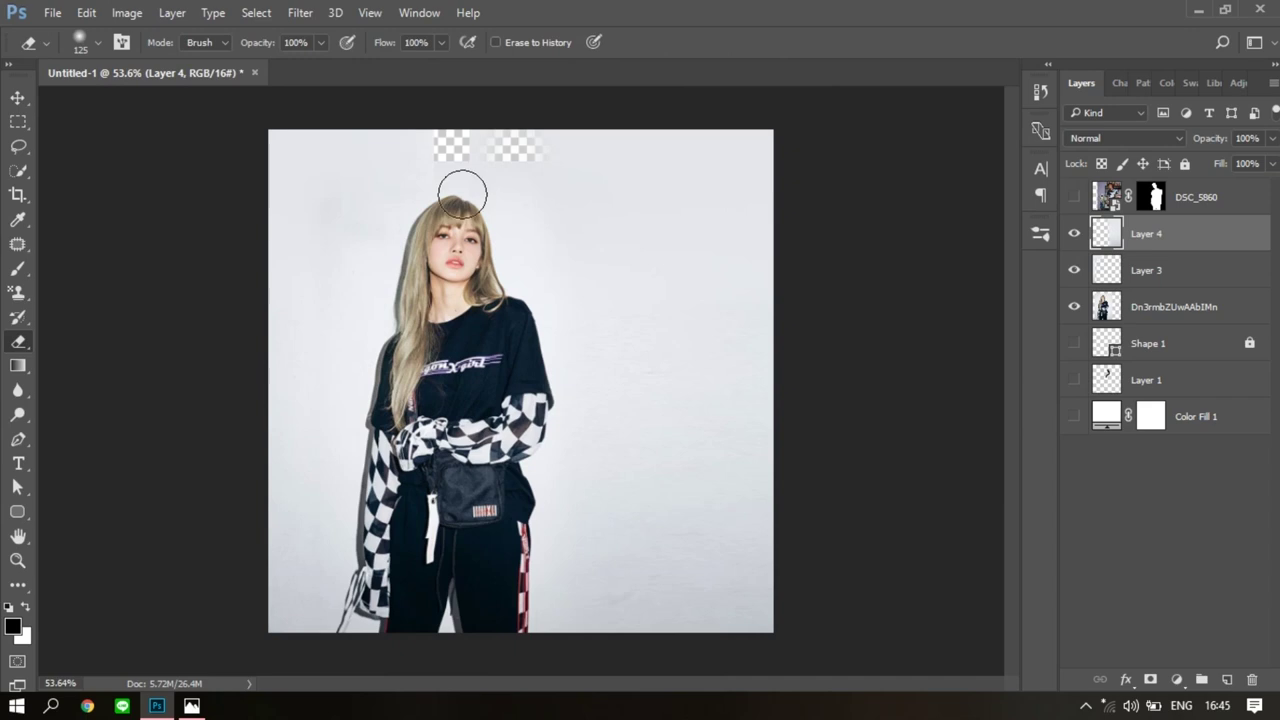
{"action": "left_click_drag", "start_coordinate": [775, 218], "coordinate": [634, 126]}
{"action": "key", "text": "ctrl+j"}
{"action": "left_click_drag", "start_coordinate": [700, 170], "coordinate": [500, 170]}
{"action": "scroll", "coordinate": [436, 136], "scroll_direction": "up", "scroll_amount": 3}
{"action": "key", "text": "e"}
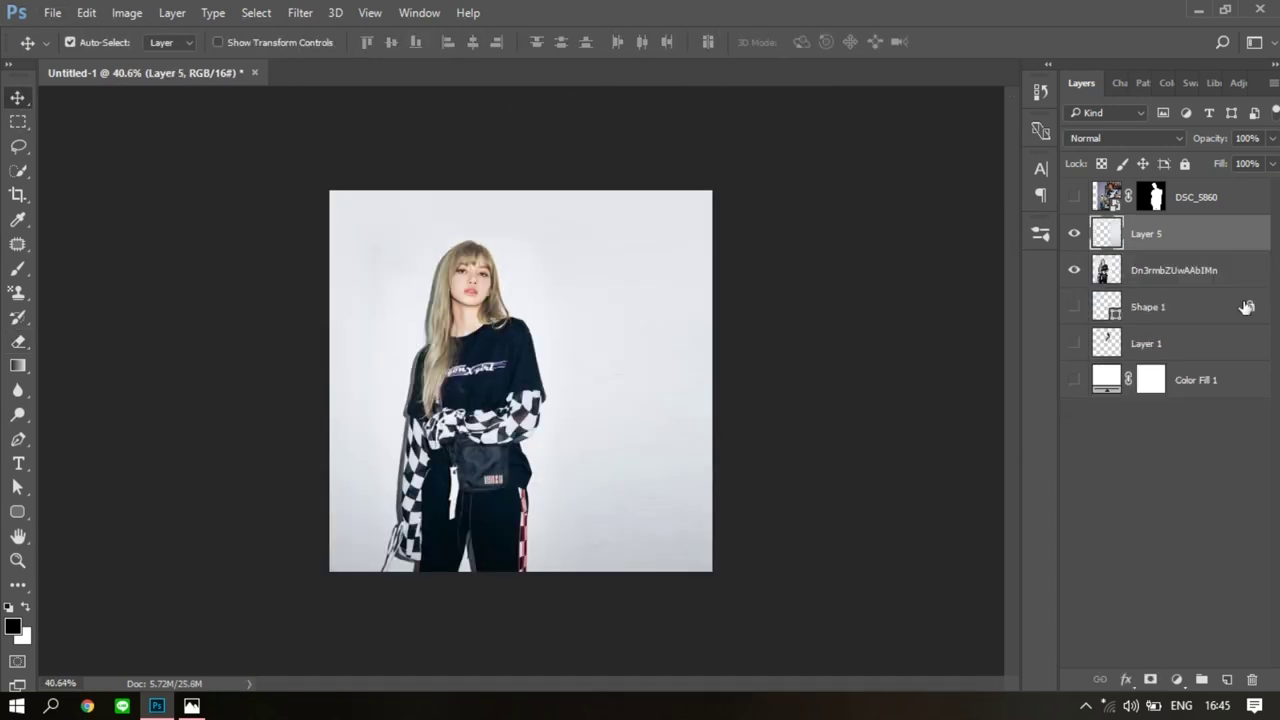
{"action": "left_click", "coordinate": [1105, 307]}
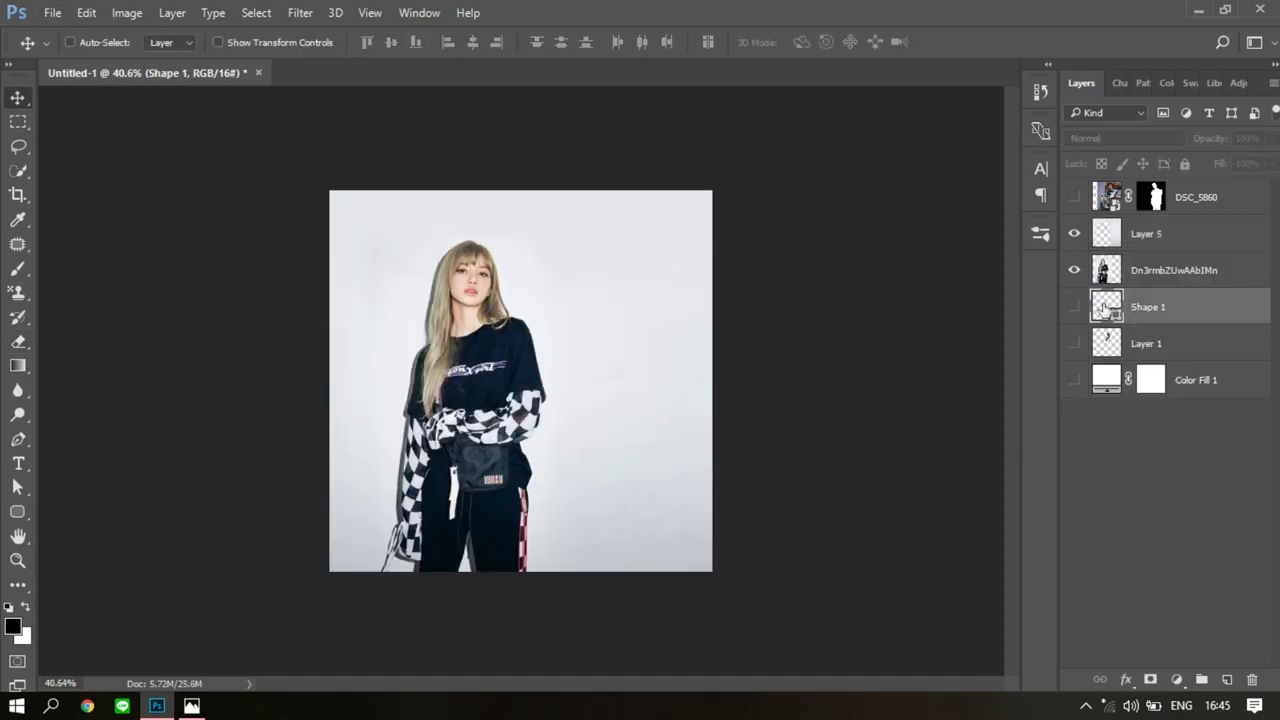
{"action": "left_click", "coordinate": [1176, 679]}
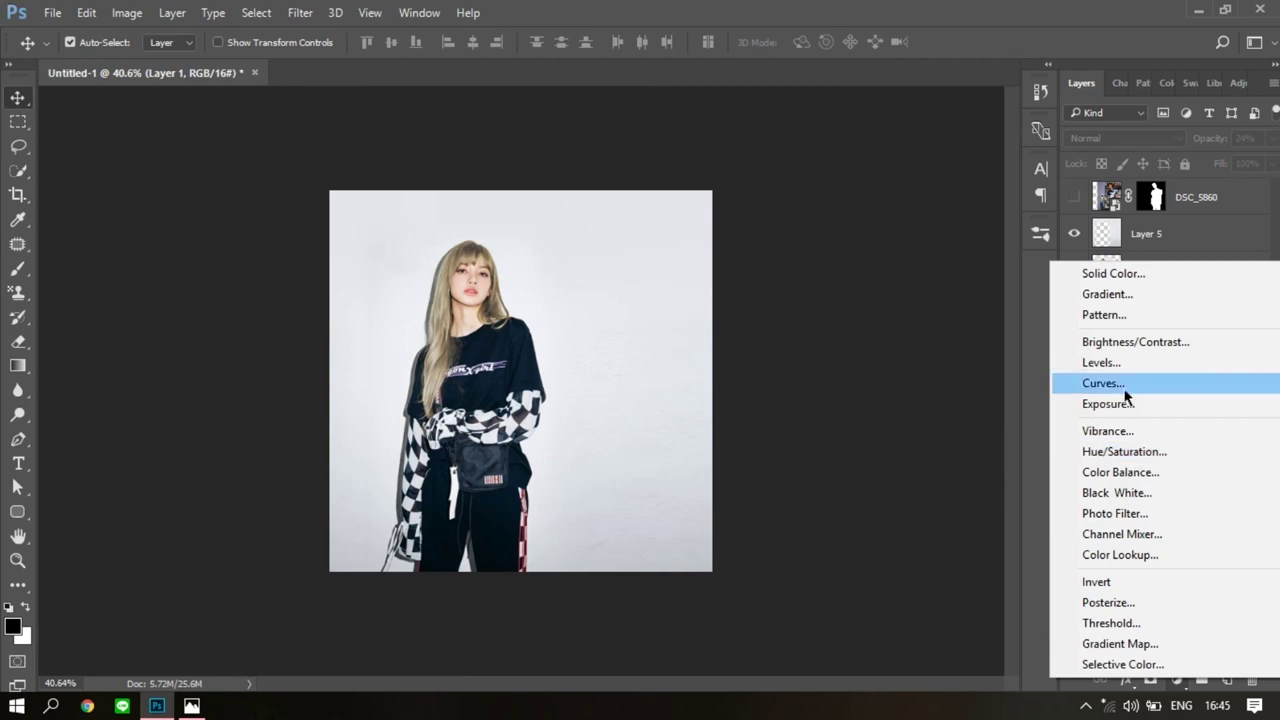
Add a trial Radial Gradient Fill layer, confirm it, then delete it.
{"action": "left_click", "coordinate": [1107, 294]}
{"action": "left_click", "coordinate": [777, 210]}
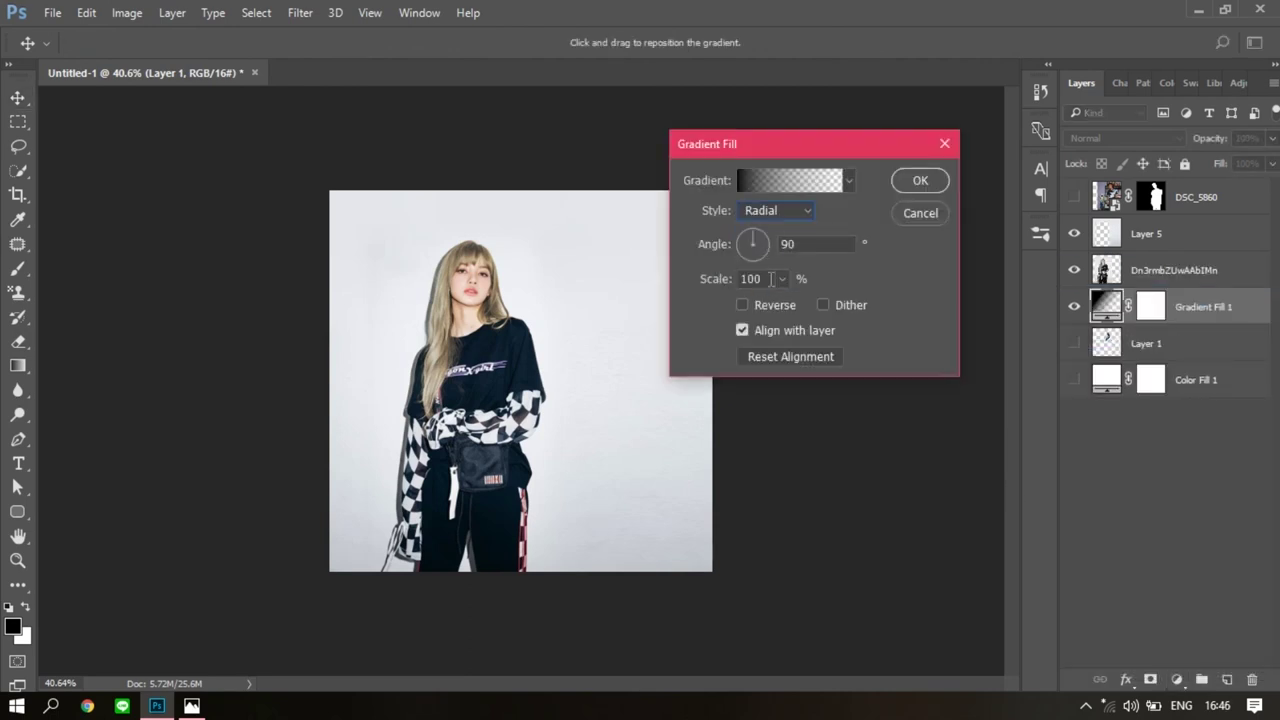
{"action": "left_click", "coordinate": [908, 186]}
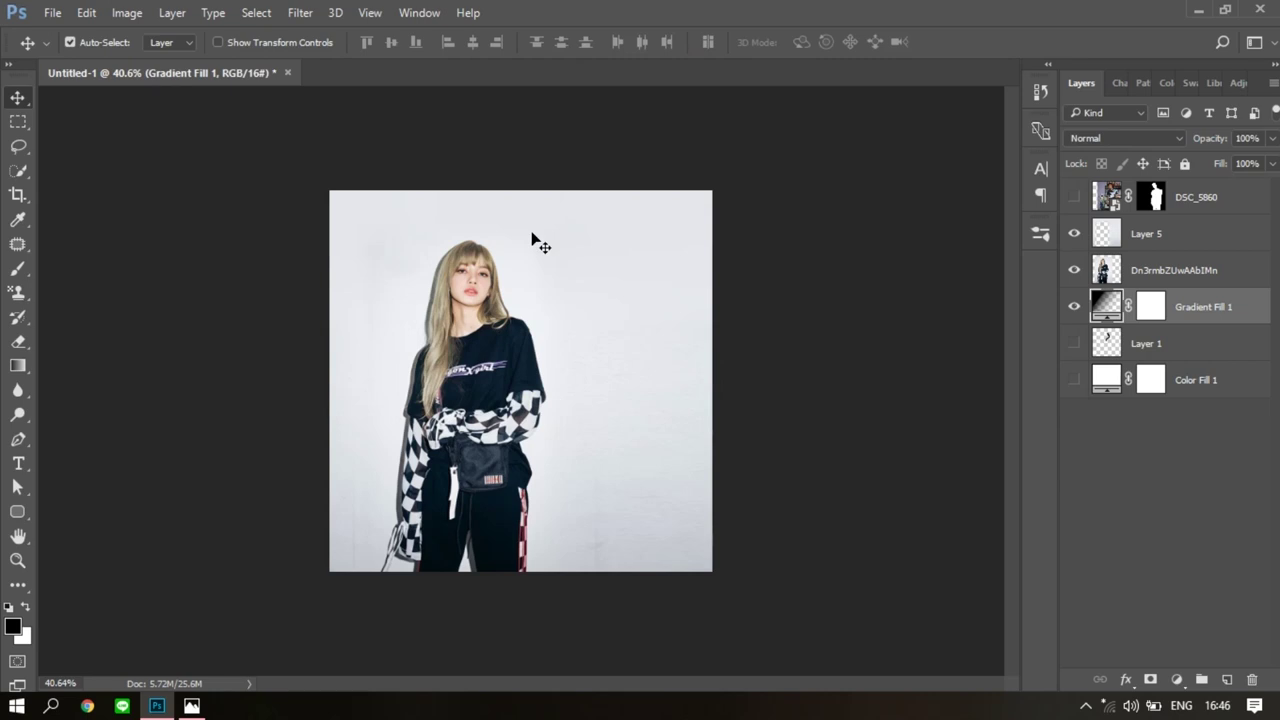
{"action": "key", "text": "Delete"}
Create a new empty Layer 6 and set up a gradient in the Gradient Editor.
{"action": "key", "text": "g"}
{"action": "left_click", "coordinate": [1226, 679]}
{"action": "left_click", "coordinate": [139, 42]}
{"action": "left_click", "coordinate": [105, 42]}
{"action": "left_click", "coordinate": [1109, 174]}
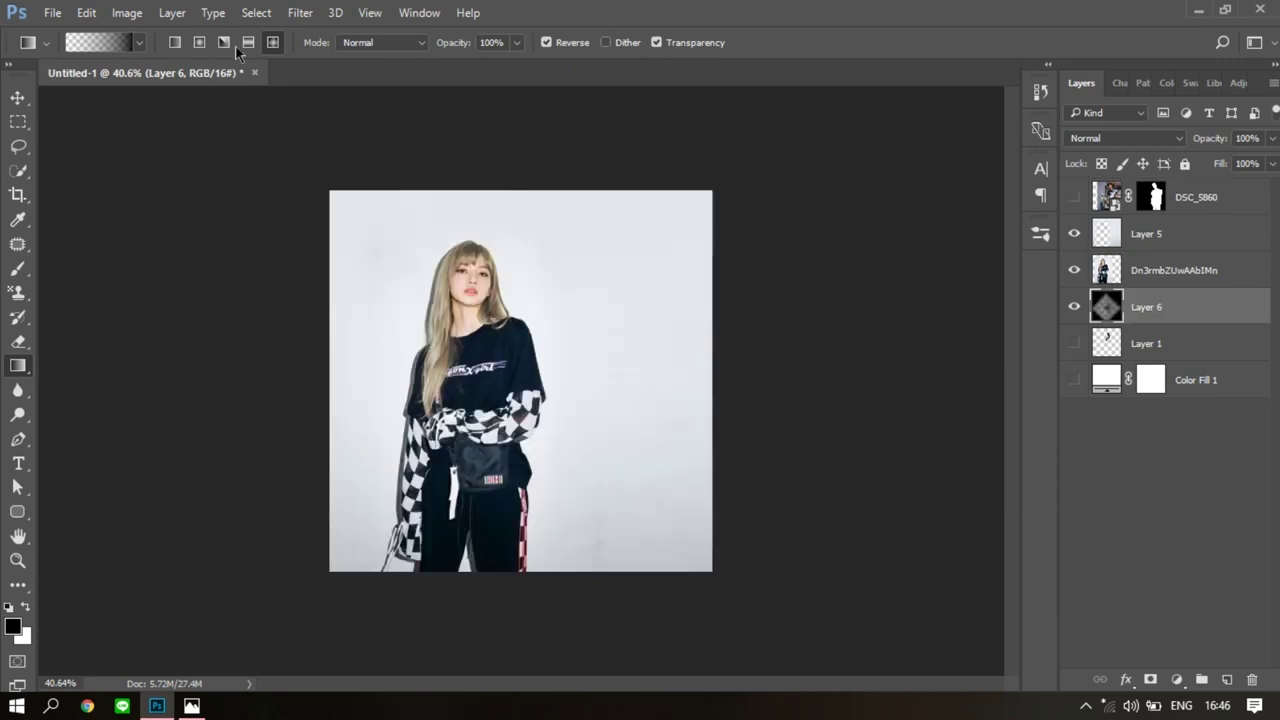
Draw an enlarged radial vignette on top Layer 6, lock it, and nudge the man's cutout.
{"action": "left_click", "coordinate": [1194, 374]}
{"action": "key", "text": "ctrl+shift+alt+n"}
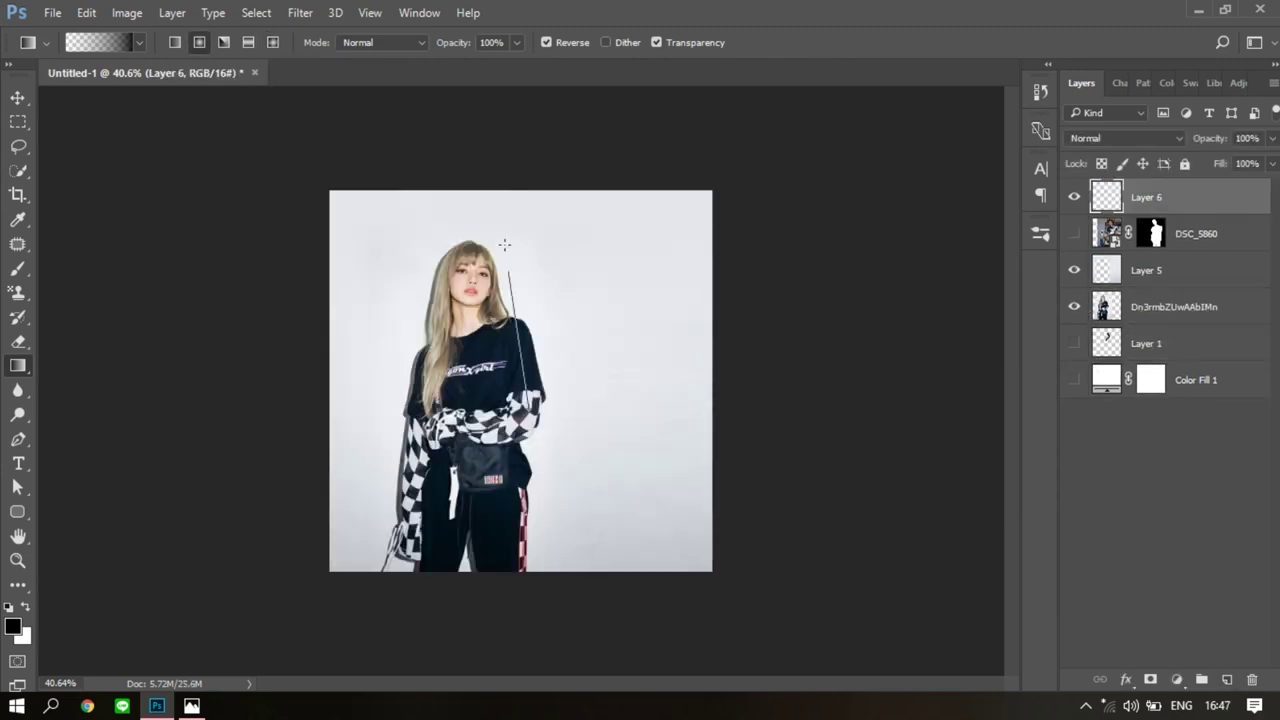
{"action": "left_click_drag", "start_coordinate": [548, 386], "coordinate": [604, 520]}
{"action": "key", "text": "ctrl+t"}
{"action": "scroll", "coordinate": [590, 492], "scroll_direction": "down", "scroll_amount": 2}
{"action": "mouse_move", "coordinate": [674, 443]}
{"action": "left_mouse_down"}
{"action": "mouse_move", "coordinate": [766, 586]}
{"action": "mouse_move", "coordinate": [691, 477]}
{"action": "left_mouse_up"}
{"action": "key", "text": "Return"}
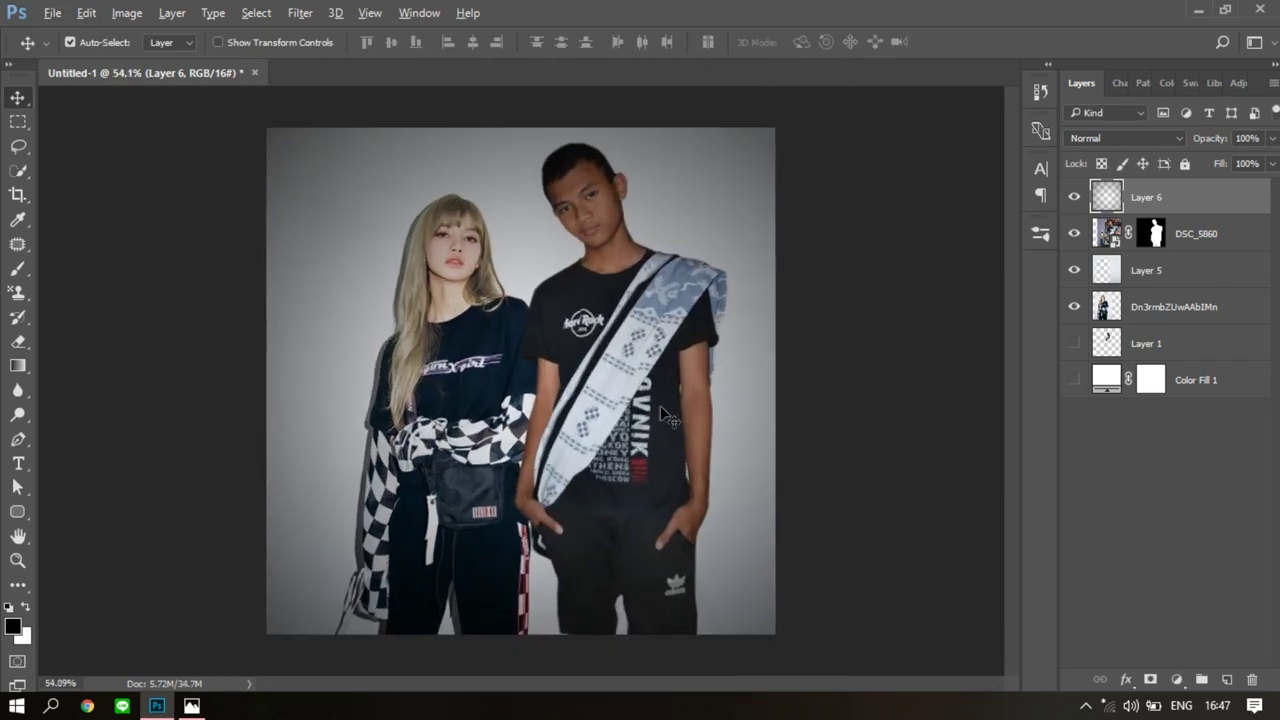
{"action": "left_click", "coordinate": [1185, 163]}
{"action": "mouse_move", "coordinate": [620, 345]}
{"action": "left_mouse_down"}
{"action": "mouse_move", "coordinate": [630, 370]}
{"action": "mouse_move", "coordinate": [645, 330]}
{"action": "left_mouse_up"}
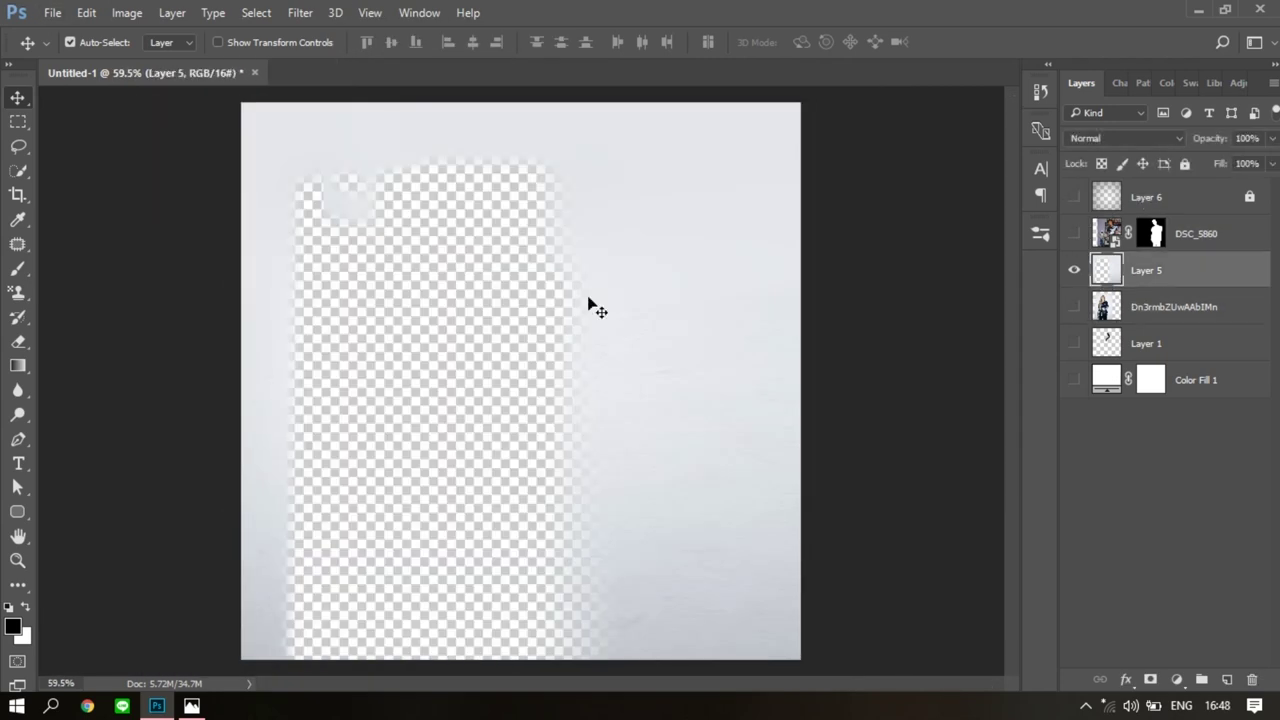
Show Layer 5 alone and set the Fill dialog's contents to a custom Color.
{"action": "left_click", "coordinate": [86, 12]}
{"action": "mouse_move", "coordinate": [127, 12]}
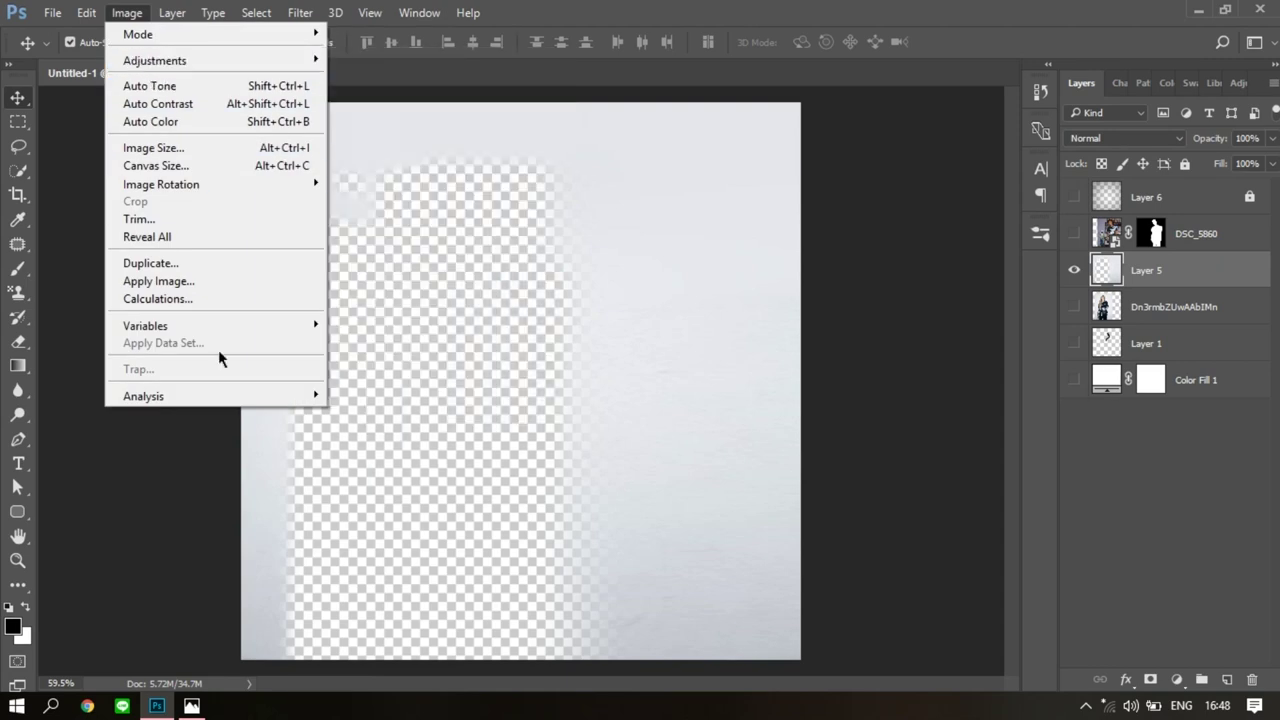
{"action": "left_click", "coordinate": [150, 288]}
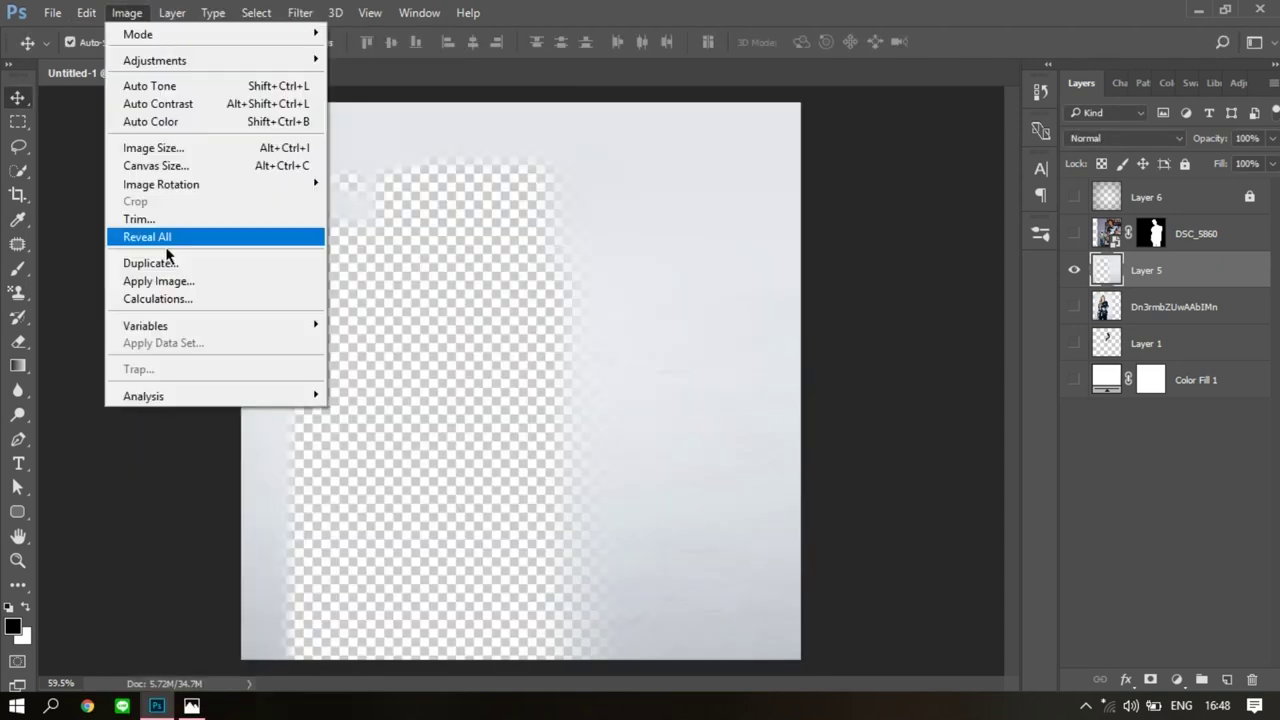
{"action": "left_click", "coordinate": [630, 261]}
{"action": "left_click", "coordinate": [657, 188]}
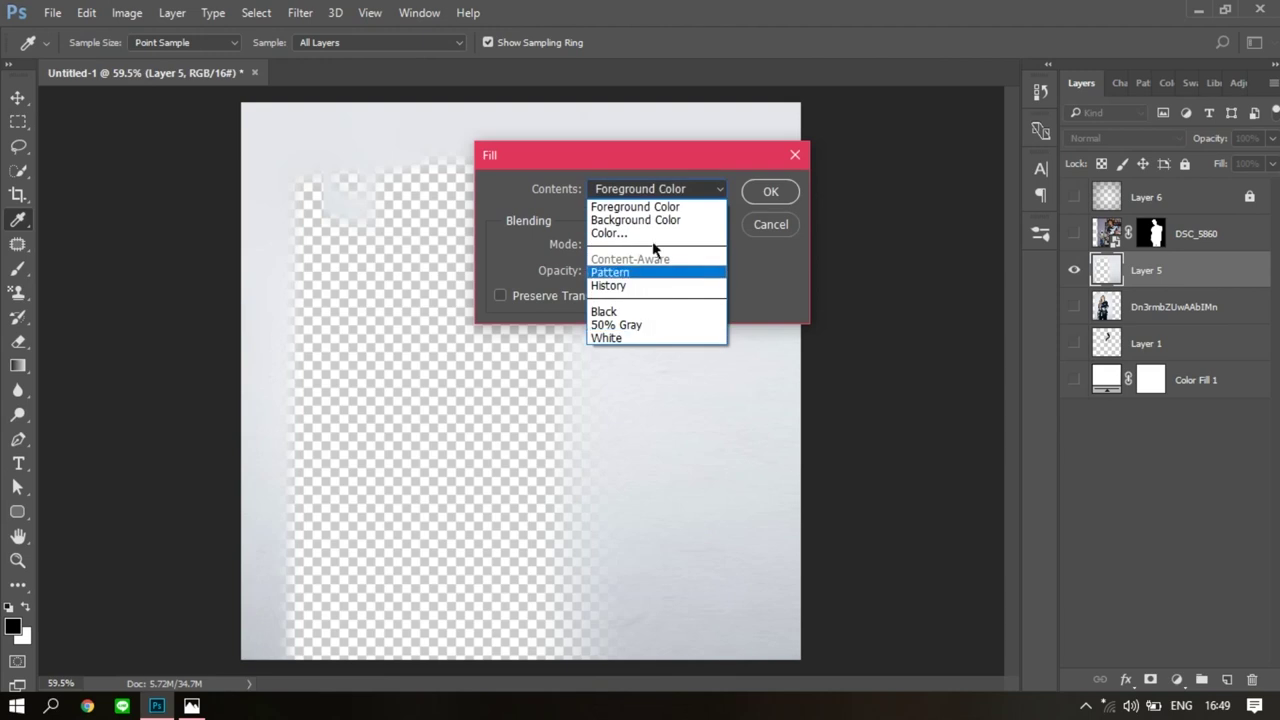
{"action": "left_click", "coordinate": [612, 229]}
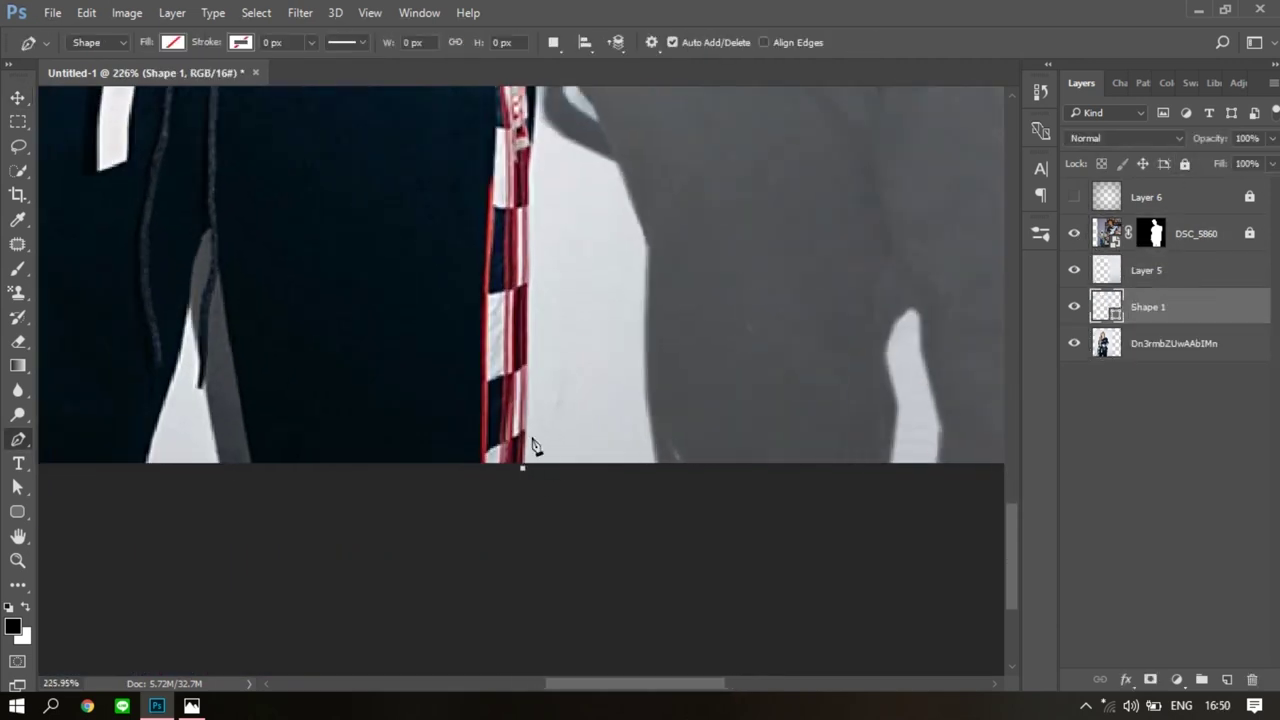
Start the shape outline at the woman's hem and curve it along her bag and arm.
{"action": "left_click", "coordinate": [520, 467]}
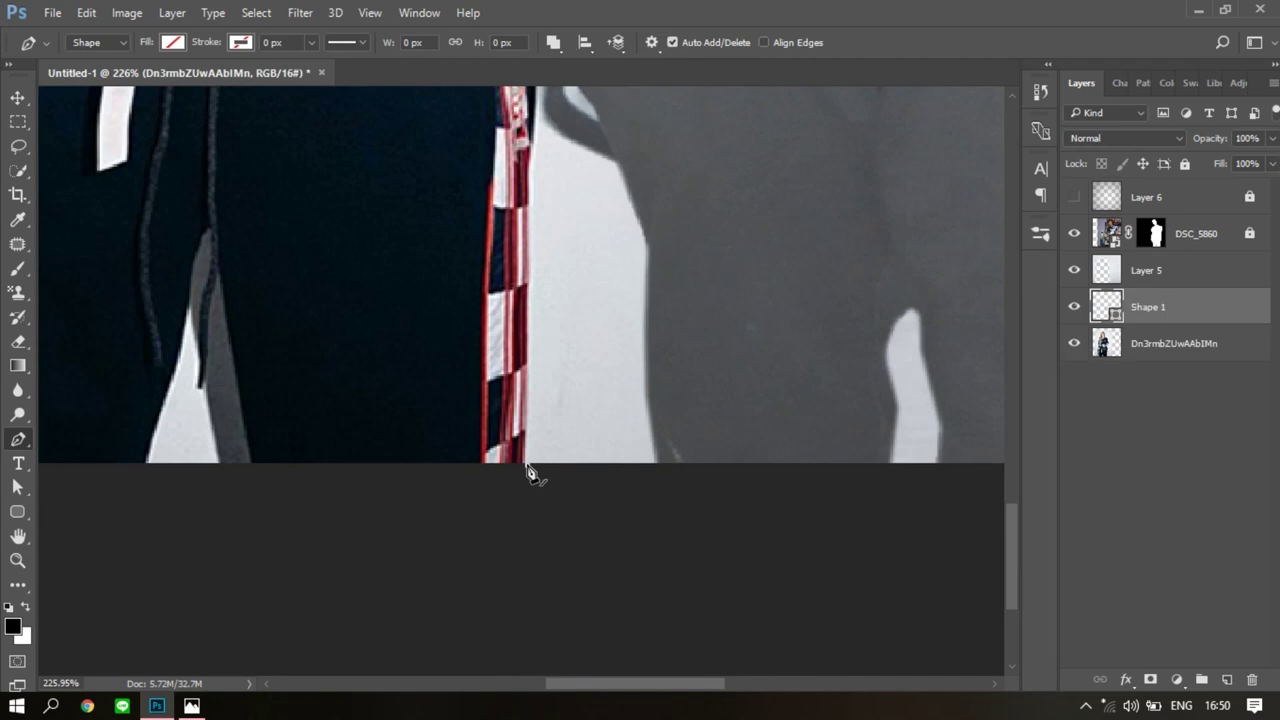
{"action": "scroll", "coordinate": [530, 470], "scroll_direction": "up", "scroll_amount": 1}
{"action": "left_click_drag", "start_coordinate": [569, 305], "coordinate": [550, 545]}
{"action": "scroll", "coordinate": [533, 458], "scroll_direction": "up", "scroll_amount": 1}
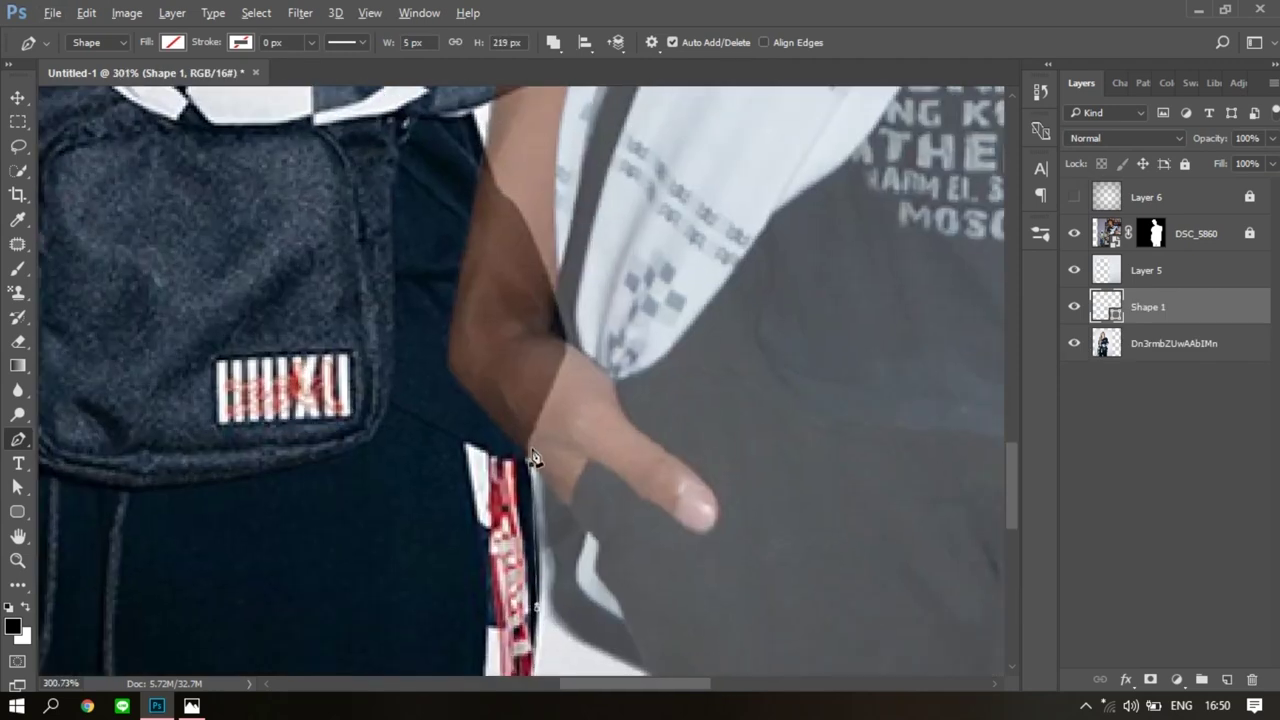
{"action": "left_click_drag", "start_coordinate": [573, 310], "coordinate": [575, 520]}
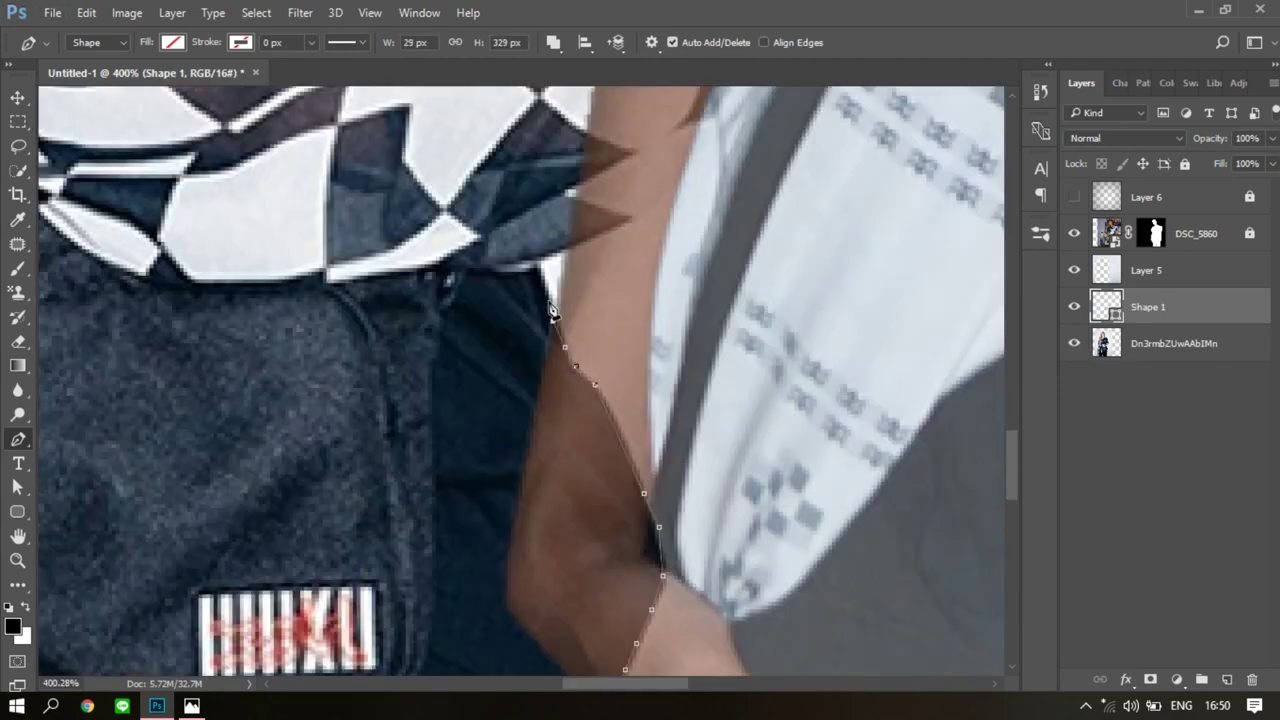
{"action": "scroll", "coordinate": [814, 391], "scroll_direction": "up", "scroll_amount": 1}
With DSC_5860 temporarily hidden, curve the outline around the checkered sleeve.
{"action": "left_click", "coordinate": [566, 400]}
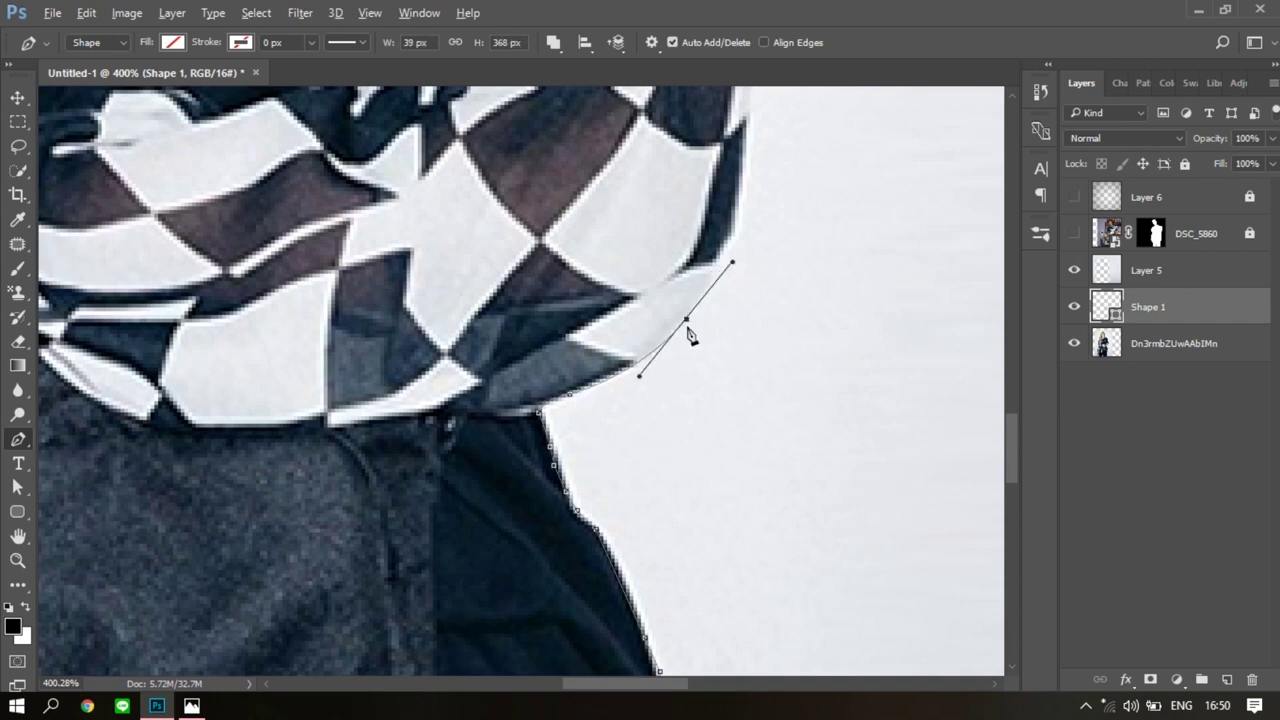
{"action": "left_click_drag", "start_coordinate": [688, 335], "coordinate": [668, 440]}
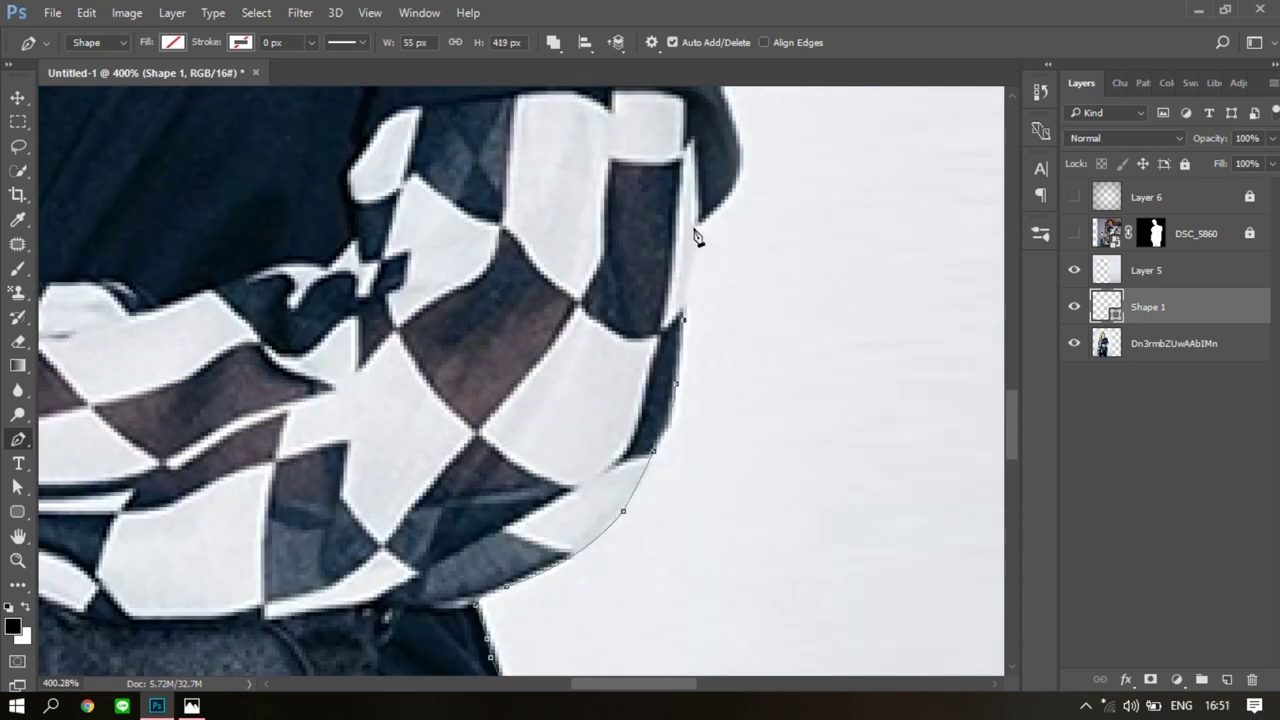
{"action": "scroll", "coordinate": [697, 237], "scroll_direction": "up", "scroll_amount": 3}
{"action": "scroll", "coordinate": [660, 238], "scroll_direction": "up", "scroll_amount": 3}
{"action": "left_click", "coordinate": [1074, 233]}
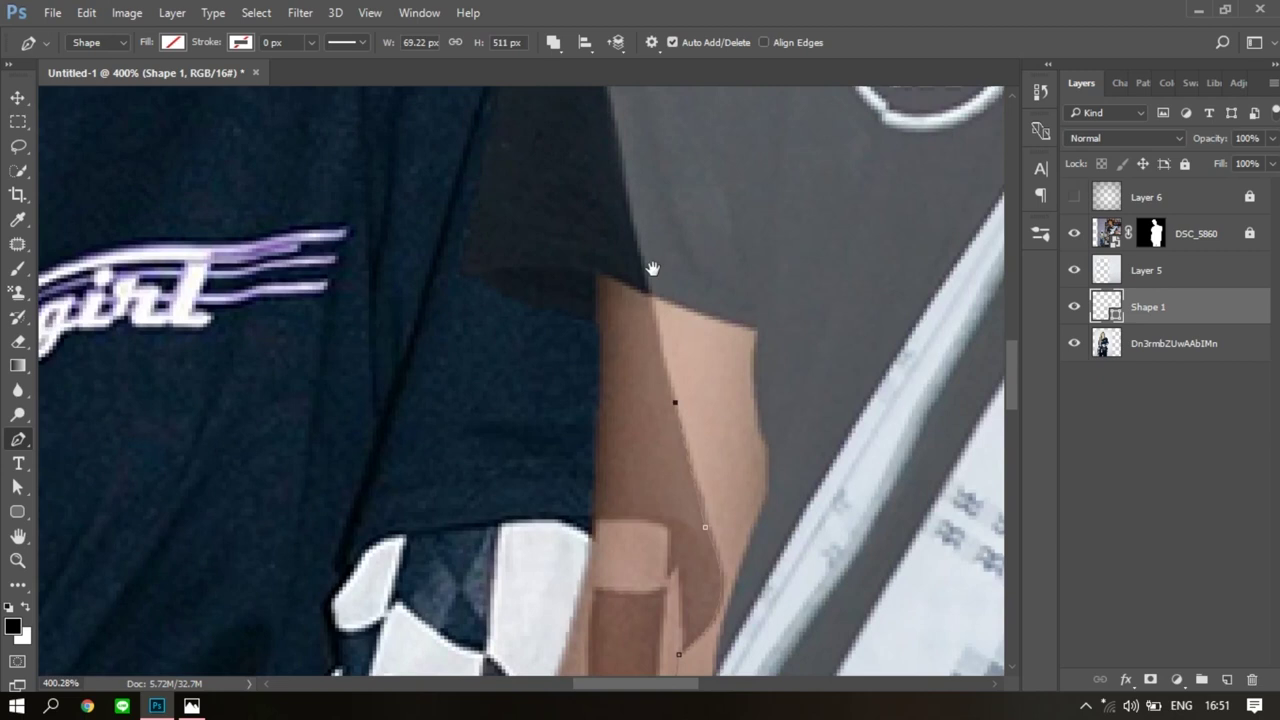
{"action": "scroll", "coordinate": [620, 264], "scroll_direction": "up", "scroll_amount": 2}
{"action": "scroll", "coordinate": [620, 300], "scroll_direction": "up", "scroll_amount": 3}
Extend the outline up to the top of the woman's shoulder and hide the Layer 6 vignette.
{"action": "left_click", "coordinate": [620, 288]}
{"action": "scroll", "coordinate": [620, 288], "scroll_direction": "up", "scroll_amount": 2}
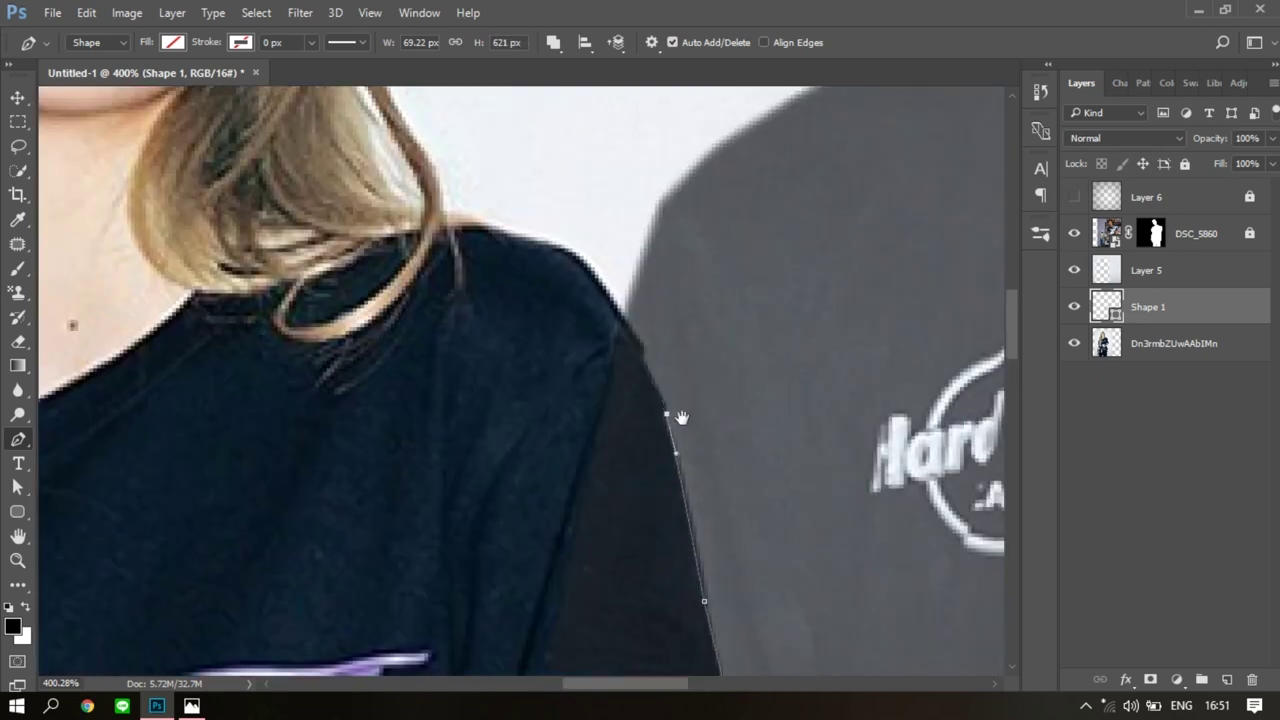
{"action": "scroll", "coordinate": [609, 360], "scroll_direction": "down", "scroll_amount": 2}
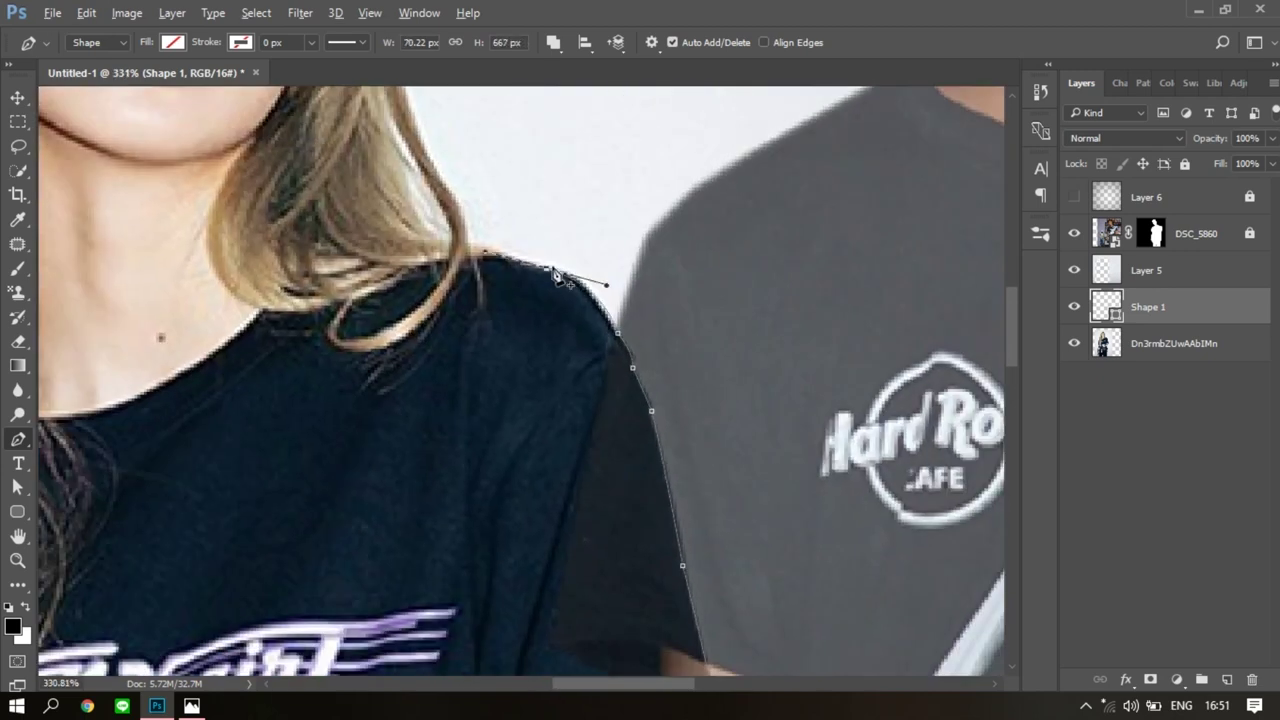
{"action": "left_click", "coordinate": [500, 272]}
{"action": "scroll", "coordinate": [500, 272], "scroll_direction": "down", "scroll_amount": 2}
{"action": "scroll", "coordinate": [510, 350], "scroll_direction": "down", "scroll_amount": 5}
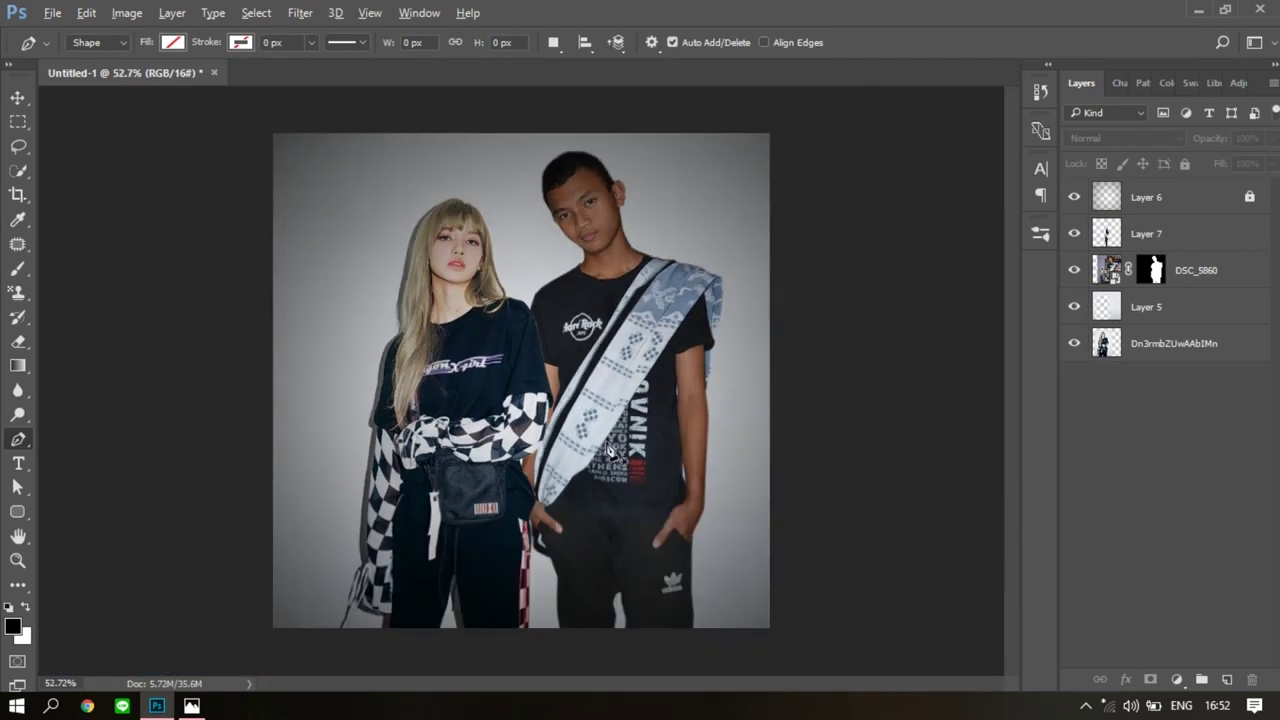
{"action": "left_click", "coordinate": [1074, 197]}
Erase stray clothing edges on Layer 7 with a size-9 eraser.
{"action": "left_click", "coordinate": [1146, 233]}
{"action": "key", "text": "e"}
{"action": "scroll", "coordinate": [531, 288], "scroll_direction": "up", "scroll_amount": 5}
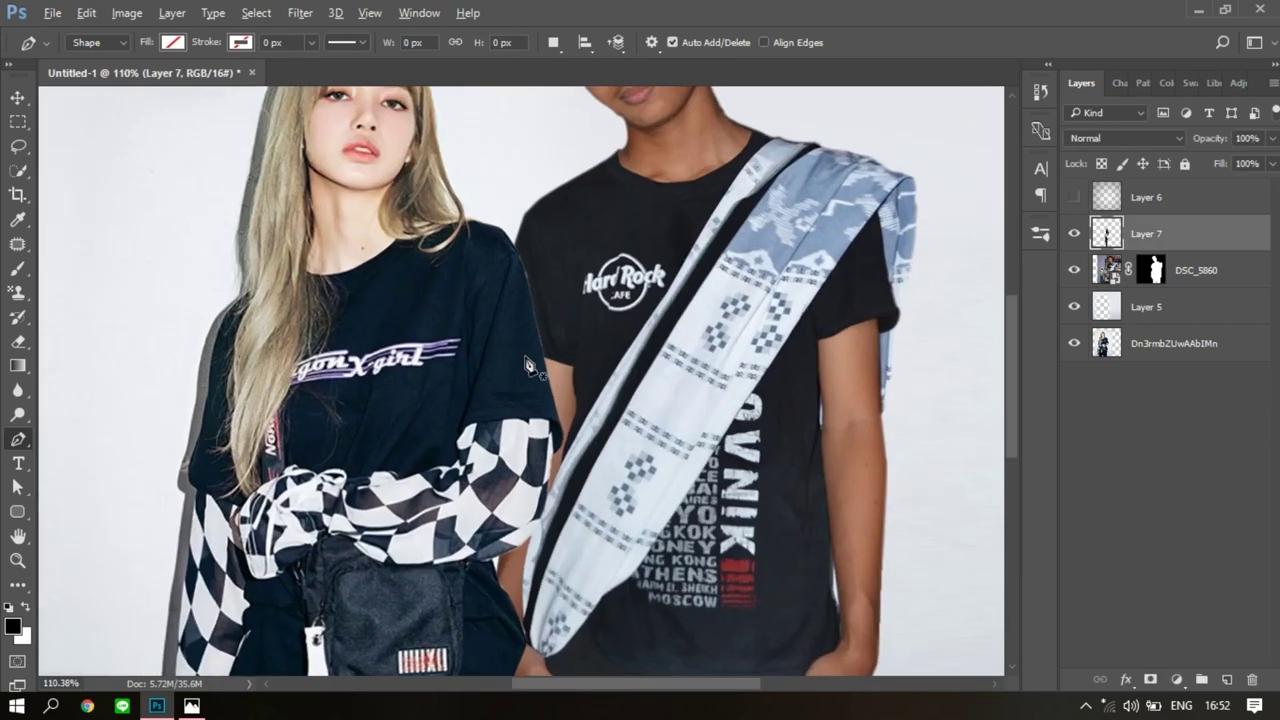
{"action": "key", "text": "bracketleft"}
{"action": "key", "text": "bracketleft"}
{"action": "key", "text": "bracketleft"}
{"action": "scroll", "coordinate": [531, 250], "scroll_direction": "up", "scroll_amount": 3}
{"action": "scroll", "coordinate": [556, 187], "scroll_direction": "down", "scroll_amount": 3}
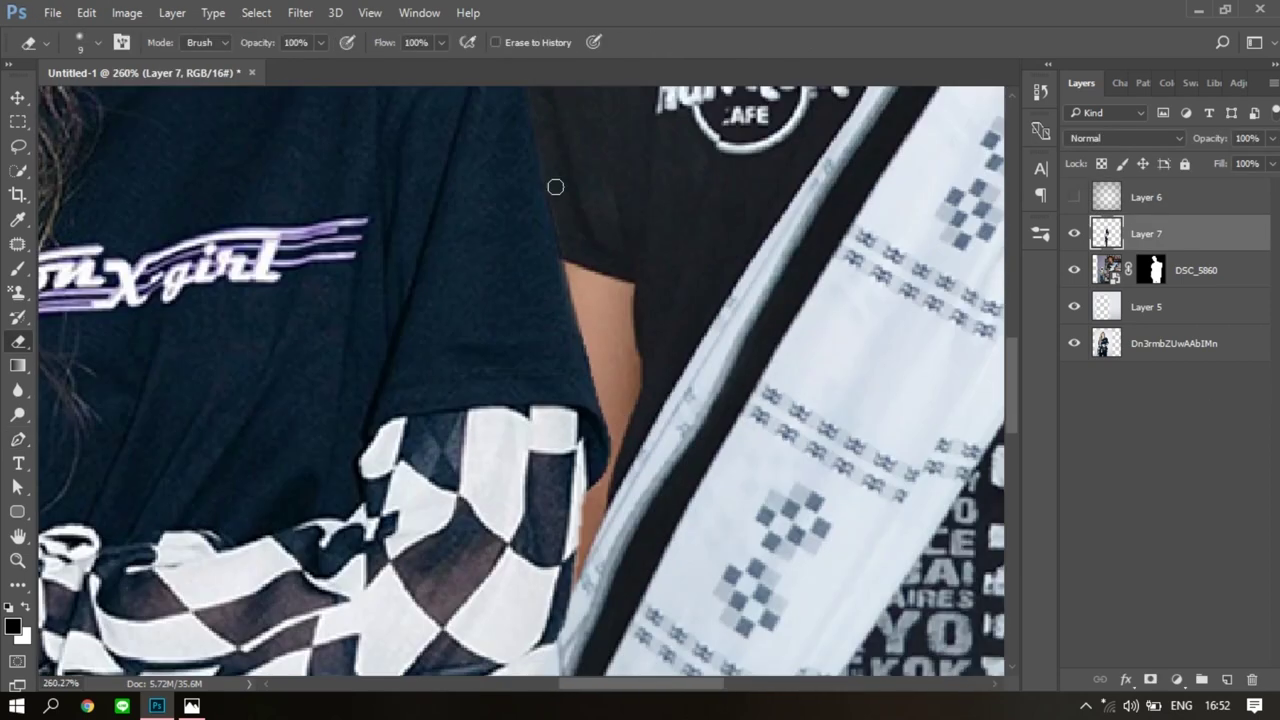
{"action": "scroll", "coordinate": [617, 448], "scroll_direction": "down", "scroll_amount": 3}
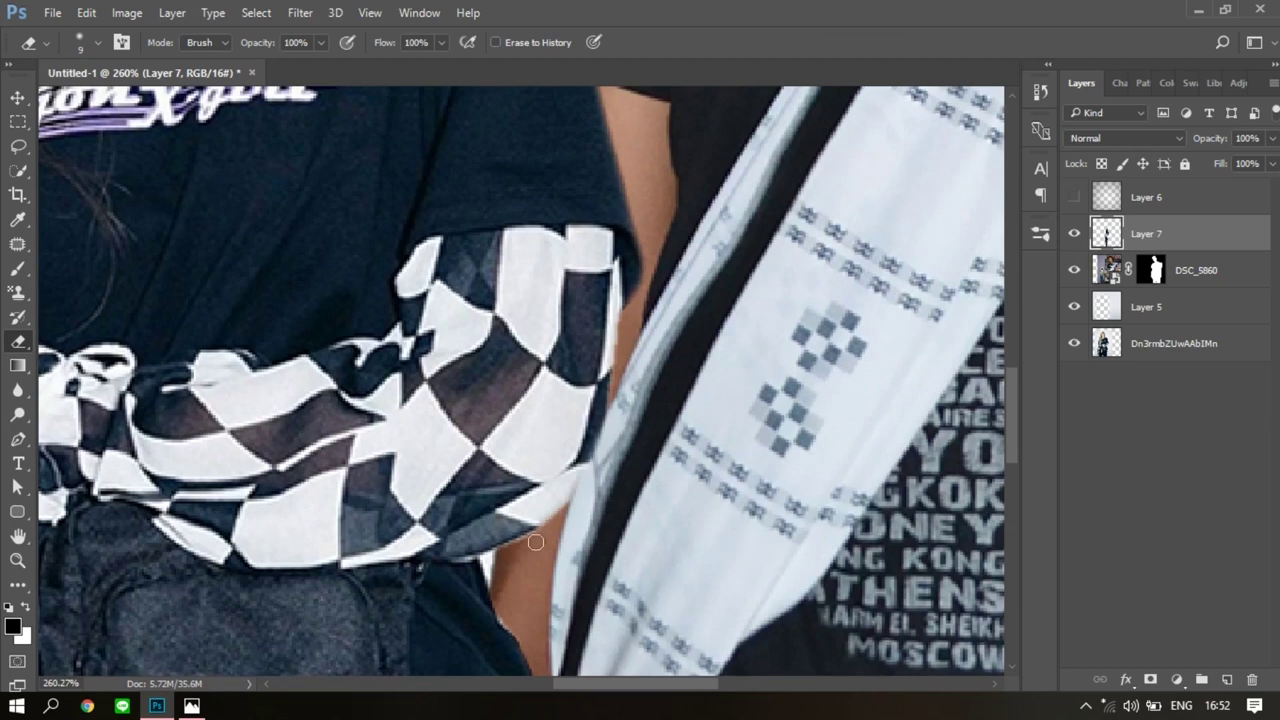
{"action": "scroll", "coordinate": [535, 542], "scroll_direction": "down", "scroll_amount": 3}
{"action": "scroll", "coordinate": [500, 398], "scroll_direction": "up", "scroll_amount": 1}
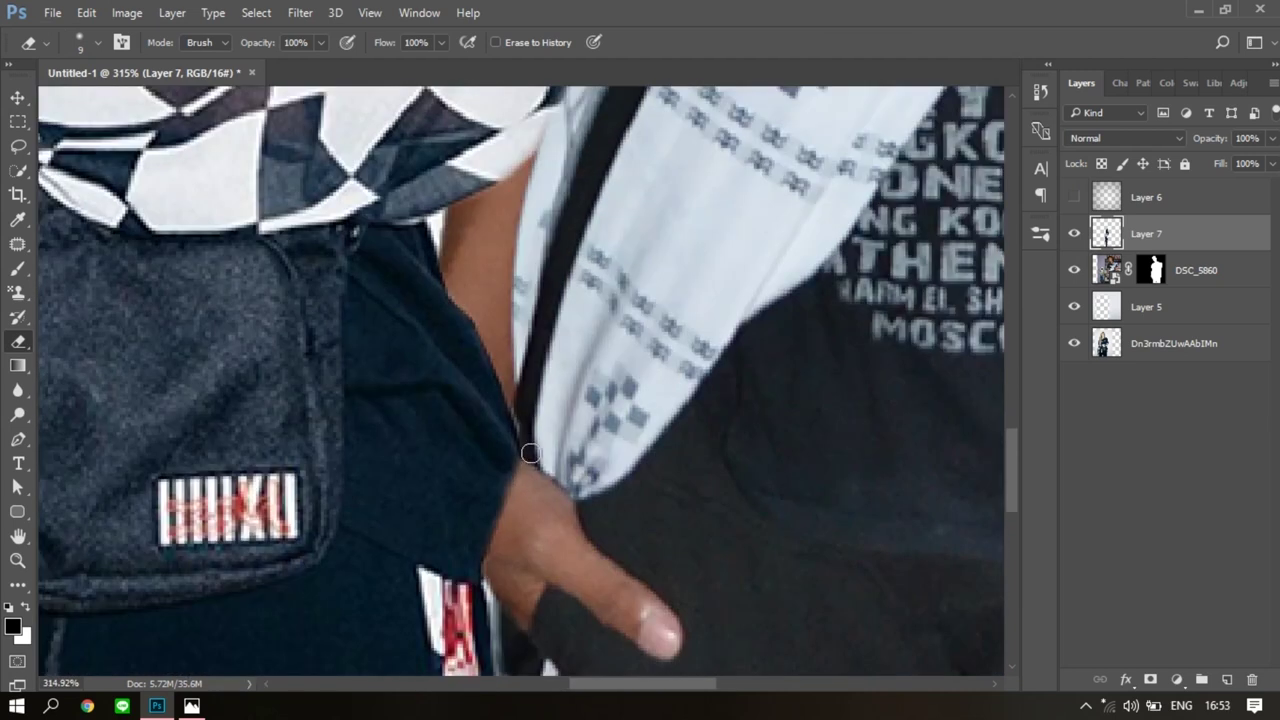
{"action": "scroll", "coordinate": [440, 245], "scroll_direction": "down", "scroll_amount": 5}
{"action": "key", "text": "v"}
Paint white on the DSC_5860 layer mask near the trouser legs, then add a new empty layer.
{"action": "left_click", "coordinate": [673, 353]}
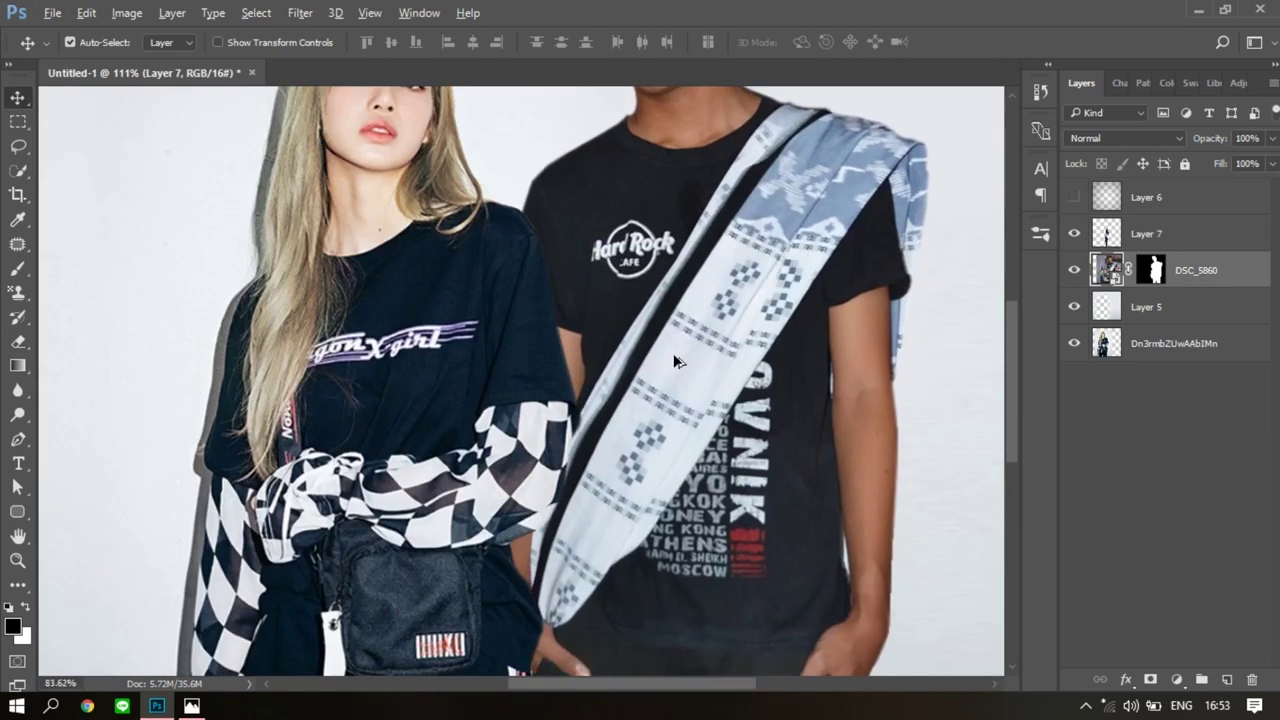
{"action": "scroll", "coordinate": [640, 403], "scroll_direction": "up", "scroll_amount": 2}
{"action": "scroll", "coordinate": [600, 440], "scroll_direction": "up", "scroll_amount": 2}
{"action": "key", "text": "ctrl+backslash"}
{"action": "key", "text": "b"}
{"action": "key", "text": "x"}
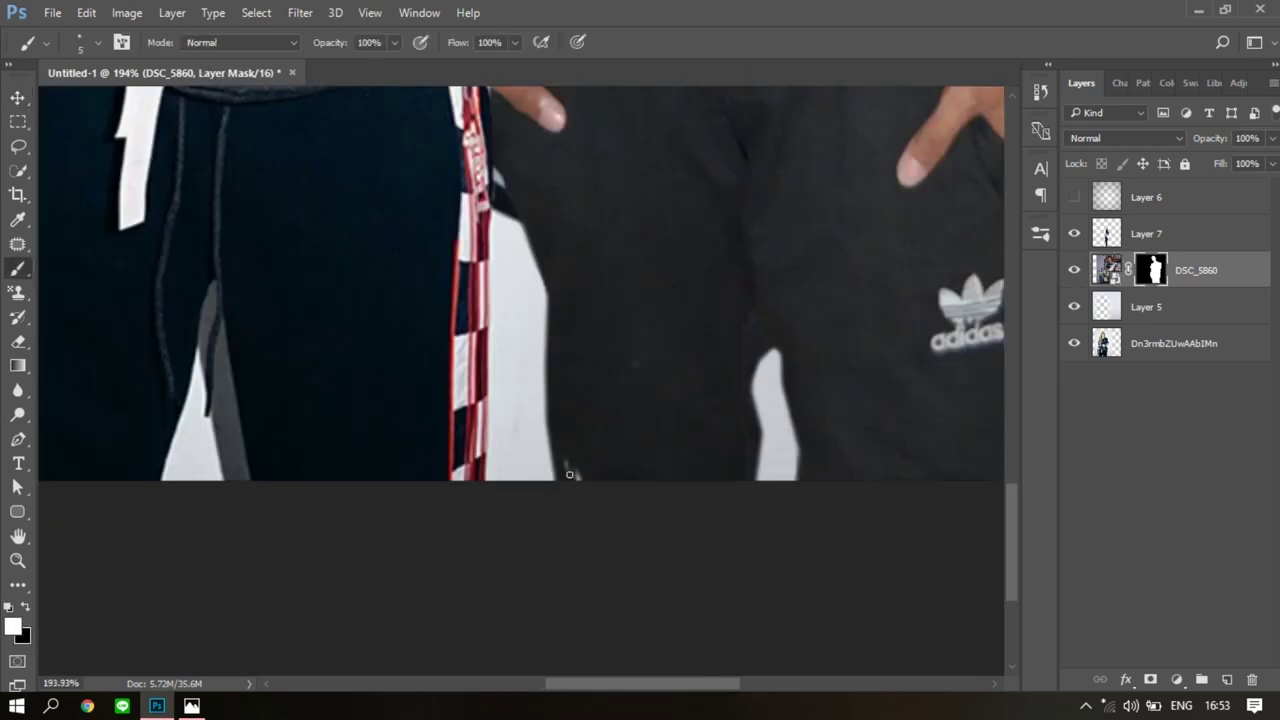
{"action": "scroll", "coordinate": [576, 471], "scroll_direction": "down", "scroll_amount": 4}
{"action": "key", "text": "v"}
{"action": "key", "text": "x"}
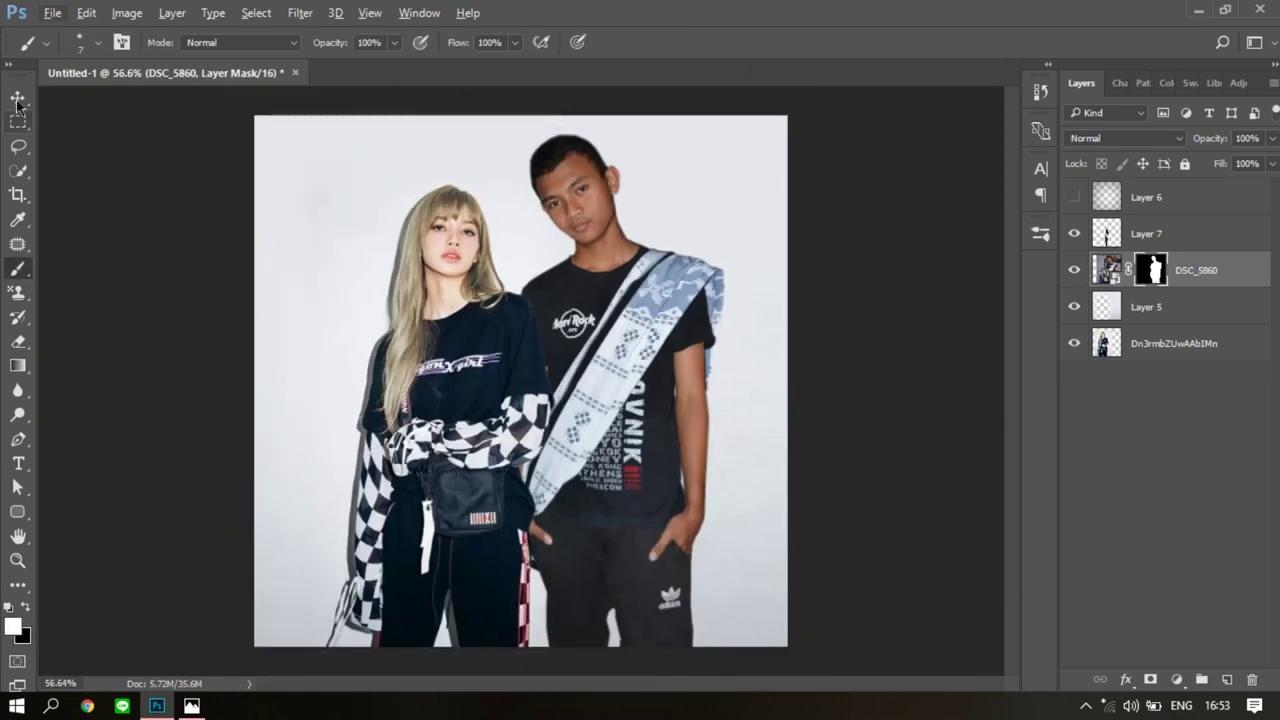
{"action": "scroll", "coordinate": [600, 400], "scroll_direction": "up", "scroll_amount": 1}
{"action": "left_click", "coordinate": [1226, 680]}
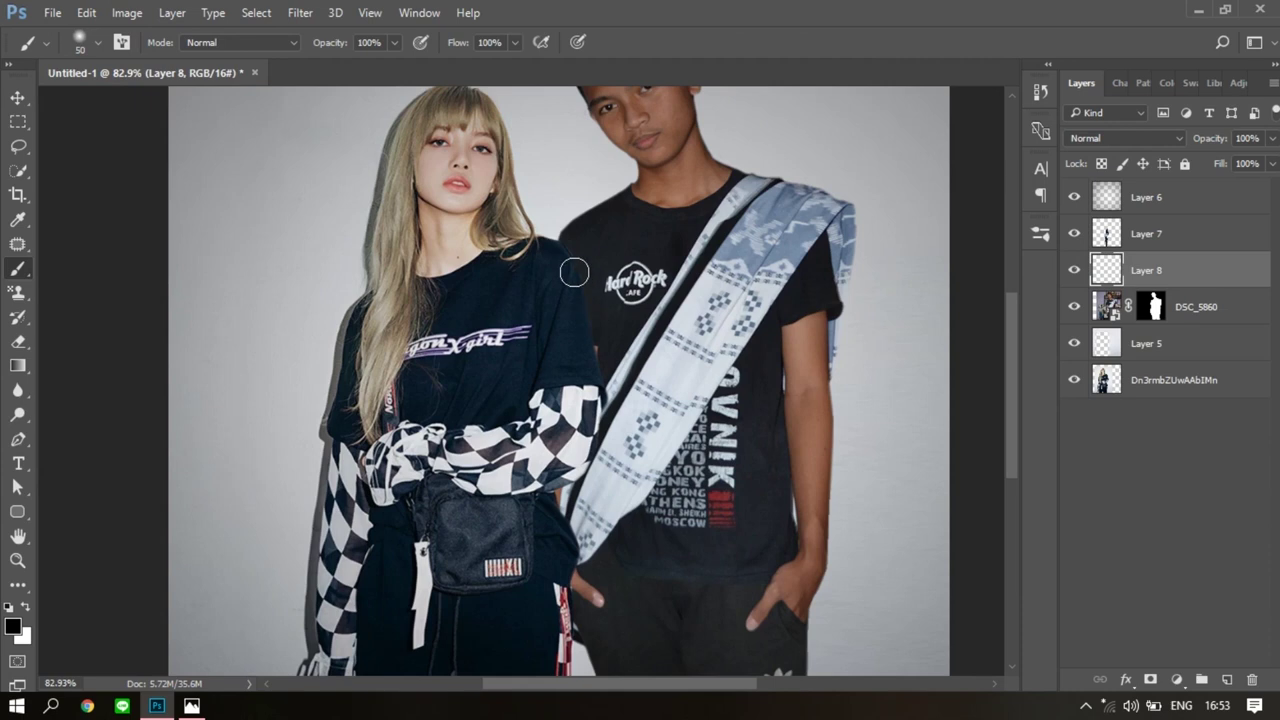
Transform the shadow stroke on Layer 8 into place.
{"action": "scroll", "coordinate": [600, 395], "scroll_direction": "up", "scroll_amount": 1}
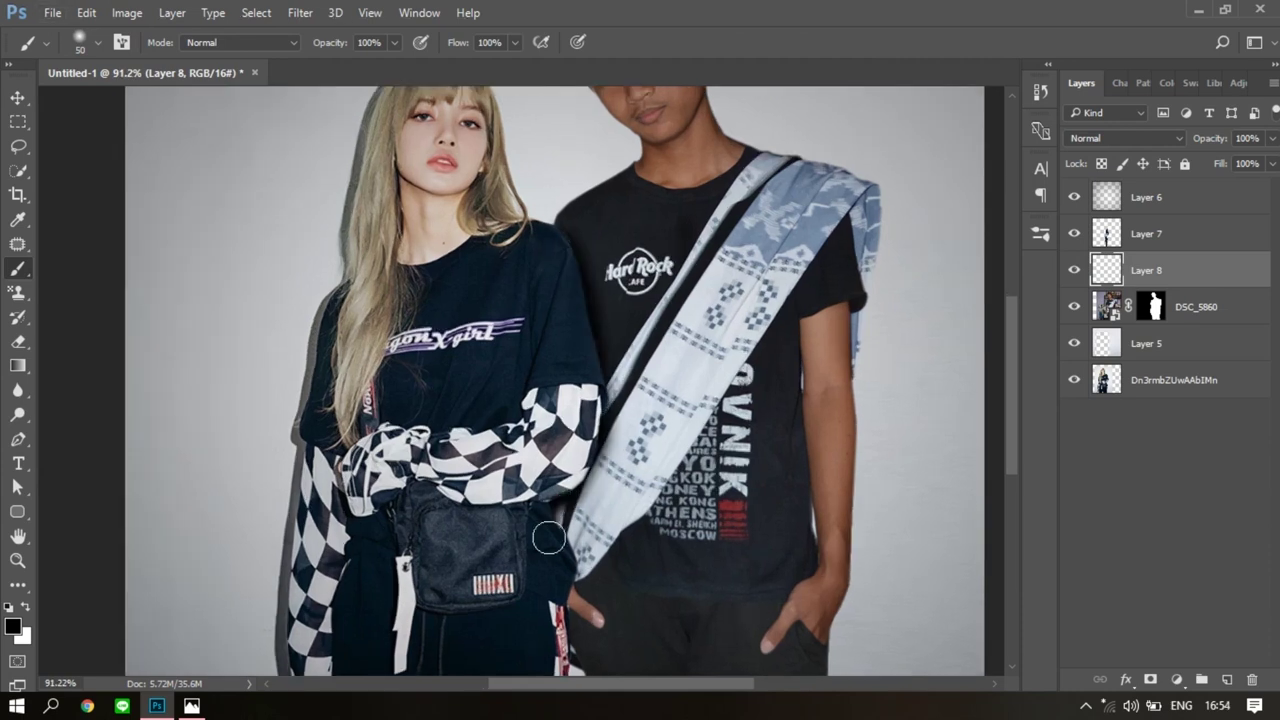
{"action": "scroll", "coordinate": [549, 538], "scroll_direction": "down", "scroll_amount": 3}
{"action": "key", "text": "v"}
{"action": "scroll", "coordinate": [838, 168], "scroll_direction": "up", "scroll_amount": 3}
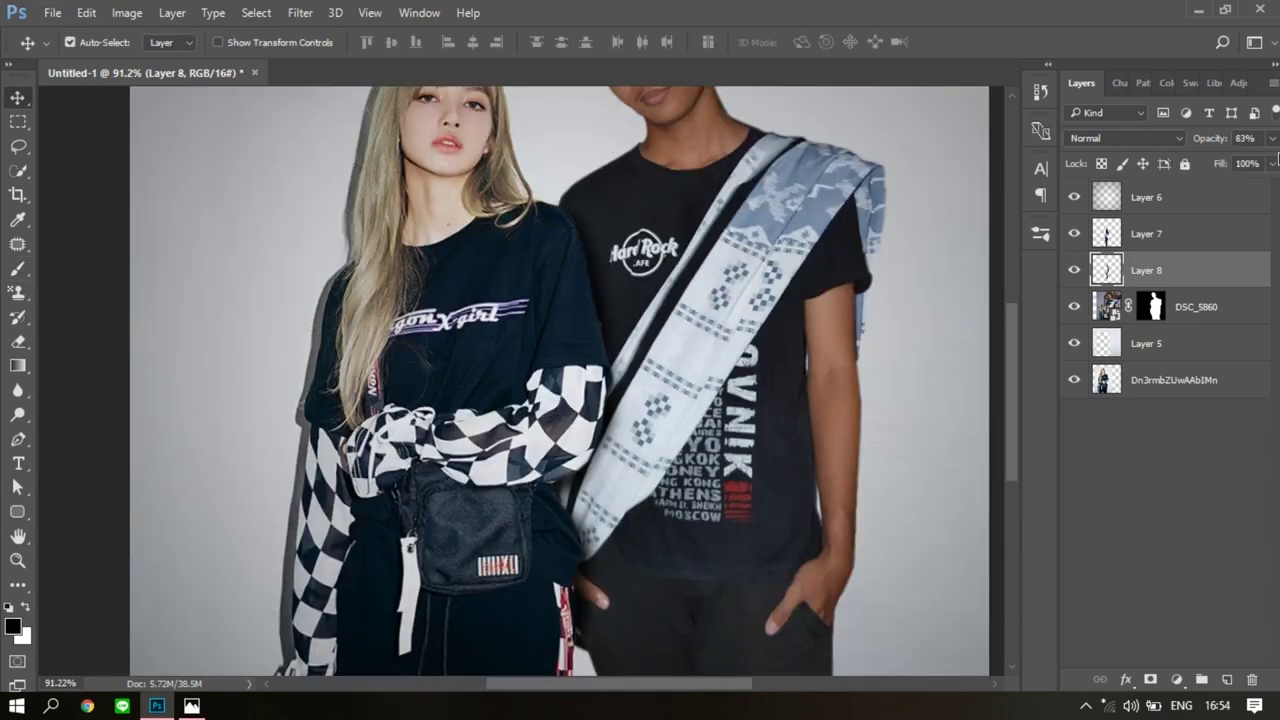
{"action": "scroll", "coordinate": [720, 190], "scroll_direction": "down", "scroll_amount": 2}
{"action": "scroll", "coordinate": [720, 190], "scroll_direction": "up", "scroll_amount": 3}
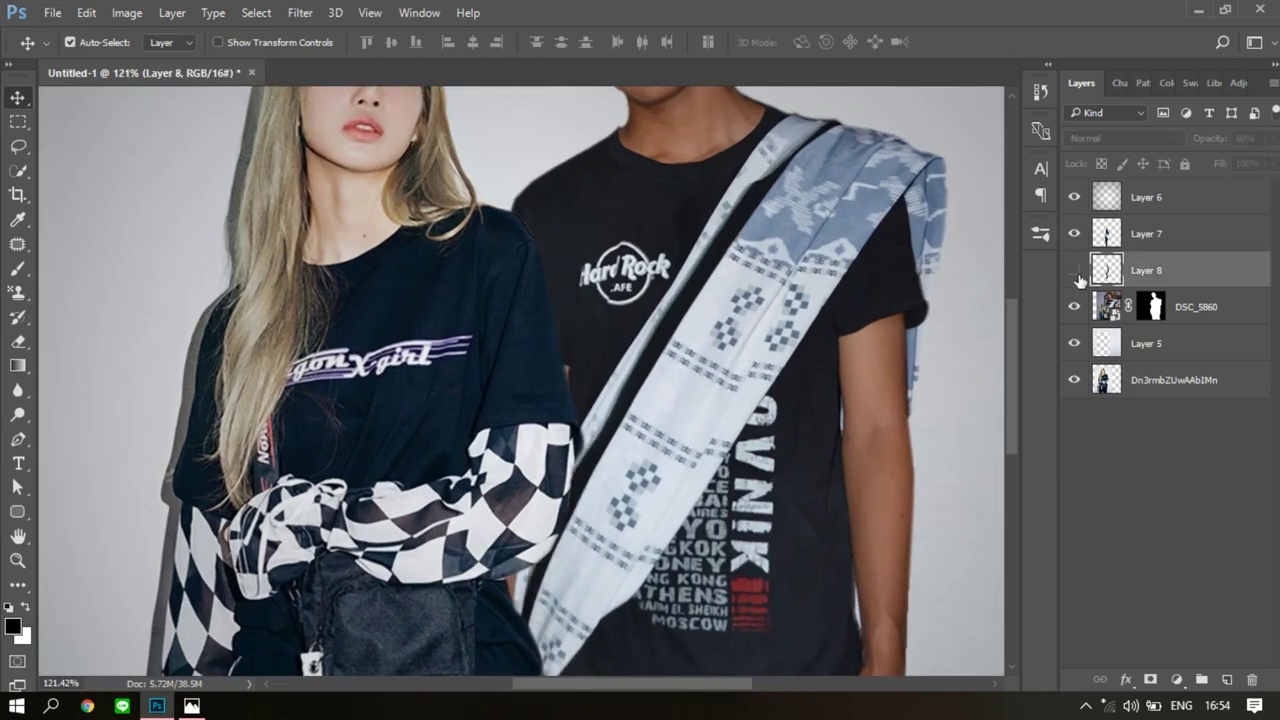
{"action": "key", "text": "ctrl+t"}
{"action": "key", "text": "Return"}
{"action": "scroll", "coordinate": [616, 507], "scroll_direction": "down", "scroll_amount": 2}
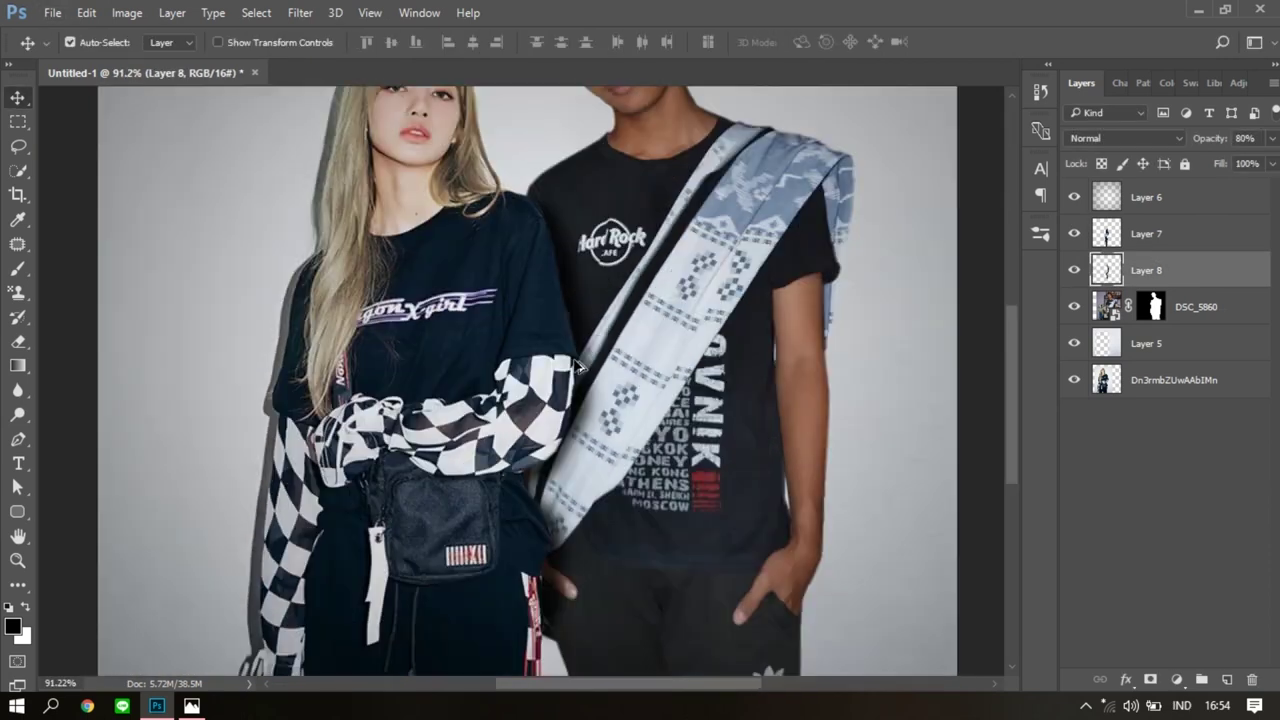
Hide and lock Layer 6, then set Layer 8's blend mode to Darken.
{"action": "left_click", "coordinate": [1146, 197]}
{"action": "left_click", "coordinate": [1074, 197]}
{"action": "left_click", "coordinate": [1146, 270]}
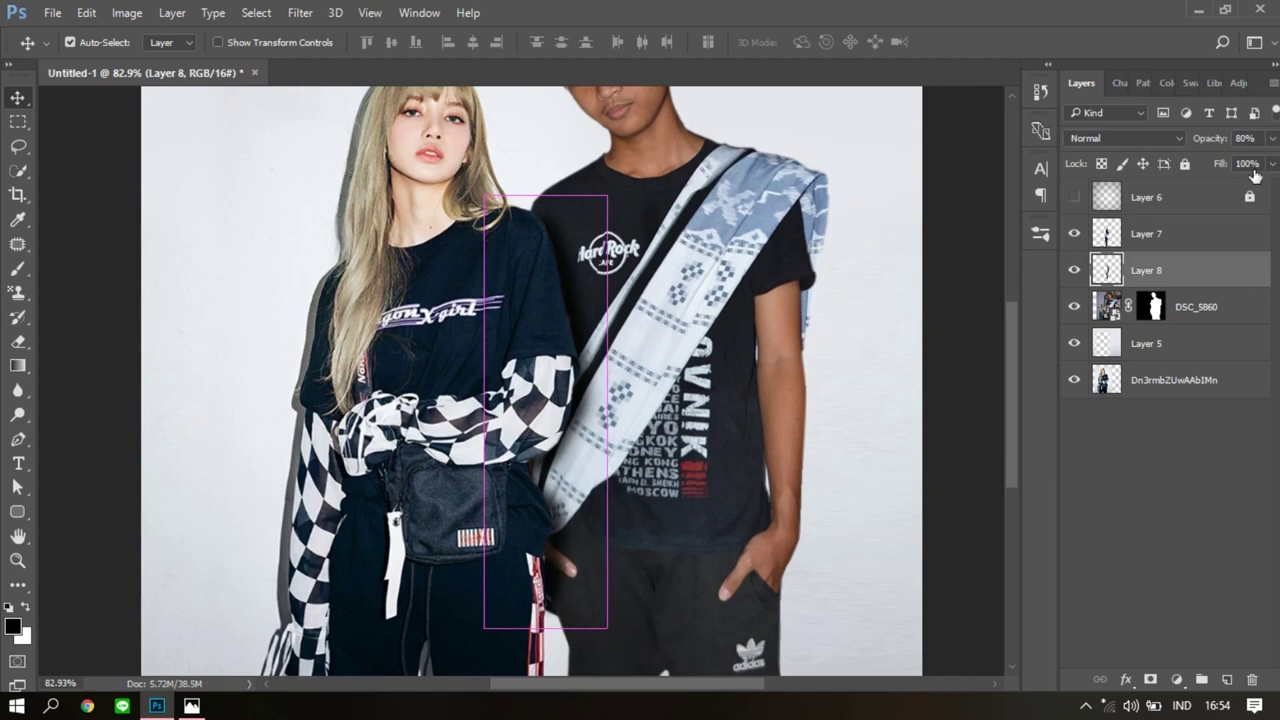
{"action": "scroll", "coordinate": [555, 281], "scroll_direction": "up", "scroll_amount": 1}
{"action": "left_click", "coordinate": [1125, 138]}
{"action": "left_click", "coordinate": [1091, 277]}
{"action": "left_click", "coordinate": [1125, 138]}
{"action": "left_click", "coordinate": [1098, 187]}
Apply the DSC_5860 layer mask and rename the duplicated shadow layer 'ba'.
{"action": "scroll", "coordinate": [975, 378], "scroll_direction": "down", "scroll_amount": 3}
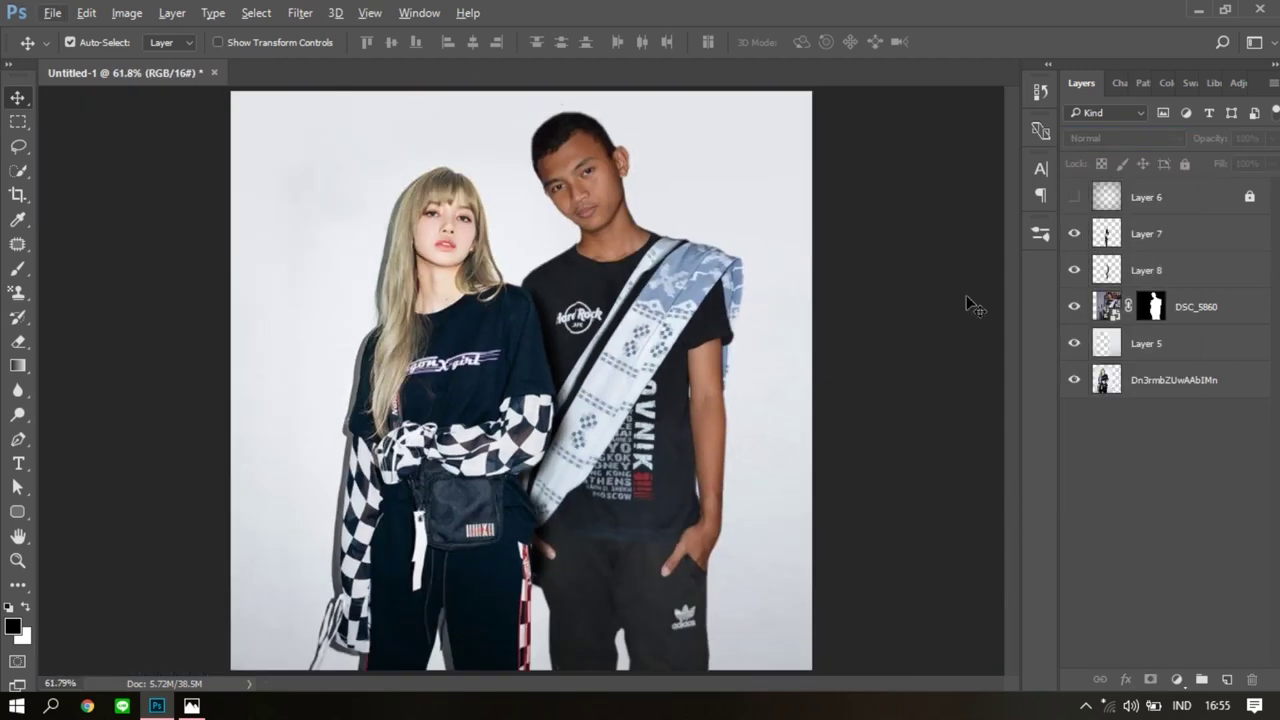
{"action": "scroll", "coordinate": [600, 400], "scroll_direction": "up", "scroll_amount": 2}
{"action": "right_click", "coordinate": [1188, 307]}
{"action": "left_click", "coordinate": [880, 278]}
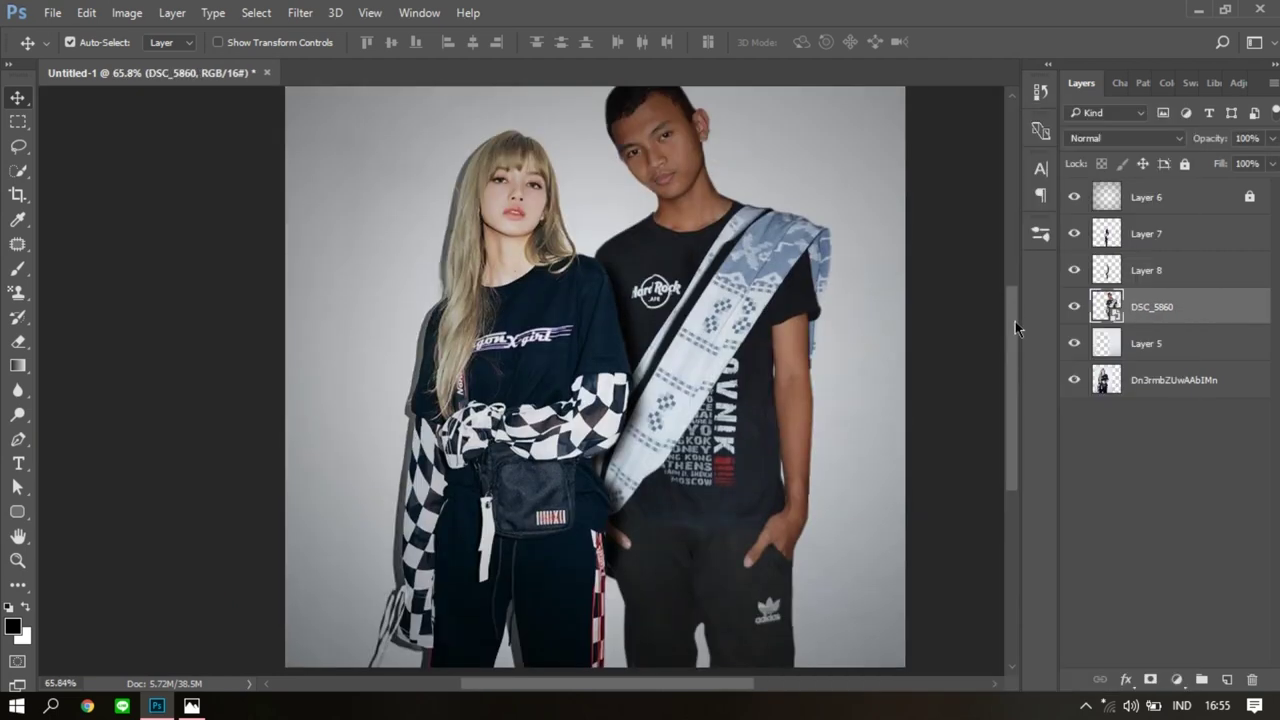
{"action": "double_click", "coordinate": [1150, 343]}
{"action": "type", "text": "ba"}
{"action": "key", "text": "Return"}
Add a black Solid Color fill and merge it into the shadow copy.
{"action": "scroll", "coordinate": [603, 337], "scroll_direction": "down", "scroll_amount": 2}
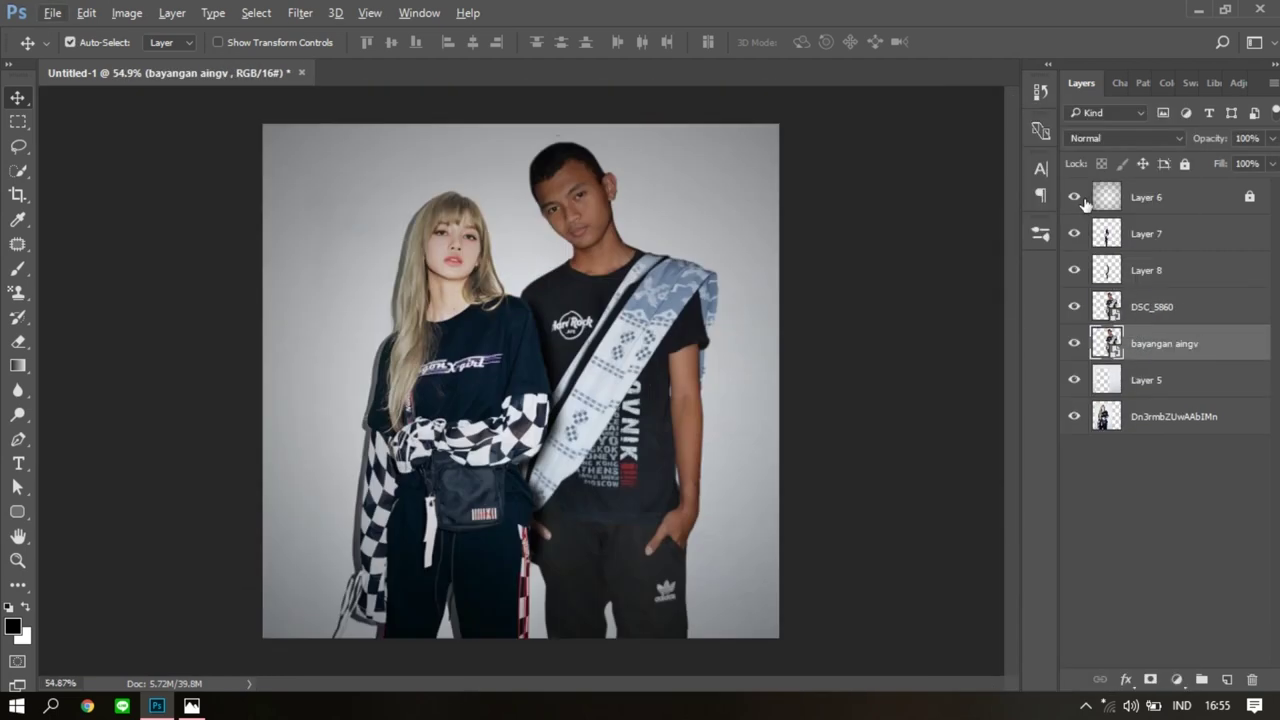
{"action": "left_click", "coordinate": [1176, 679]}
{"action": "left_click", "coordinate": [1195, 277]}
{"action": "left_click", "coordinate": [1165, 380], "text": "shift"}
{"action": "right_click", "coordinate": [1200, 350]}
{"action": "left_click", "coordinate": [771, 663]}
Shift the black shadow left behind the couple, enlarge it toward the lower left, and adjust its opacity.
{"action": "left_click", "coordinate": [1150, 343]}
{"action": "left_click_drag", "start_coordinate": [615, 300], "coordinate": [597, 285]}
{"action": "left_click", "coordinate": [1150, 380]}
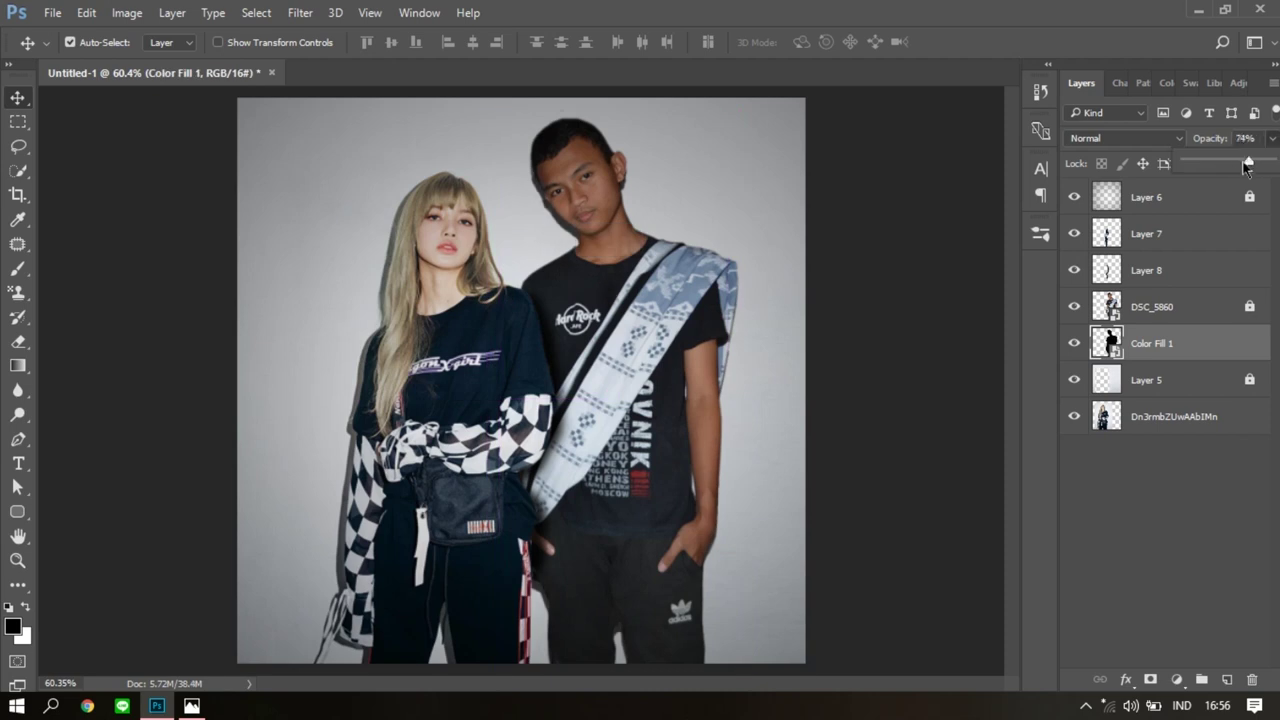
{"action": "key", "text": "super"}
{"action": "key", "text": "Escape"}
{"action": "key", "text": "ctrl+t"}
{"action": "key", "text": "ctrl+0"}
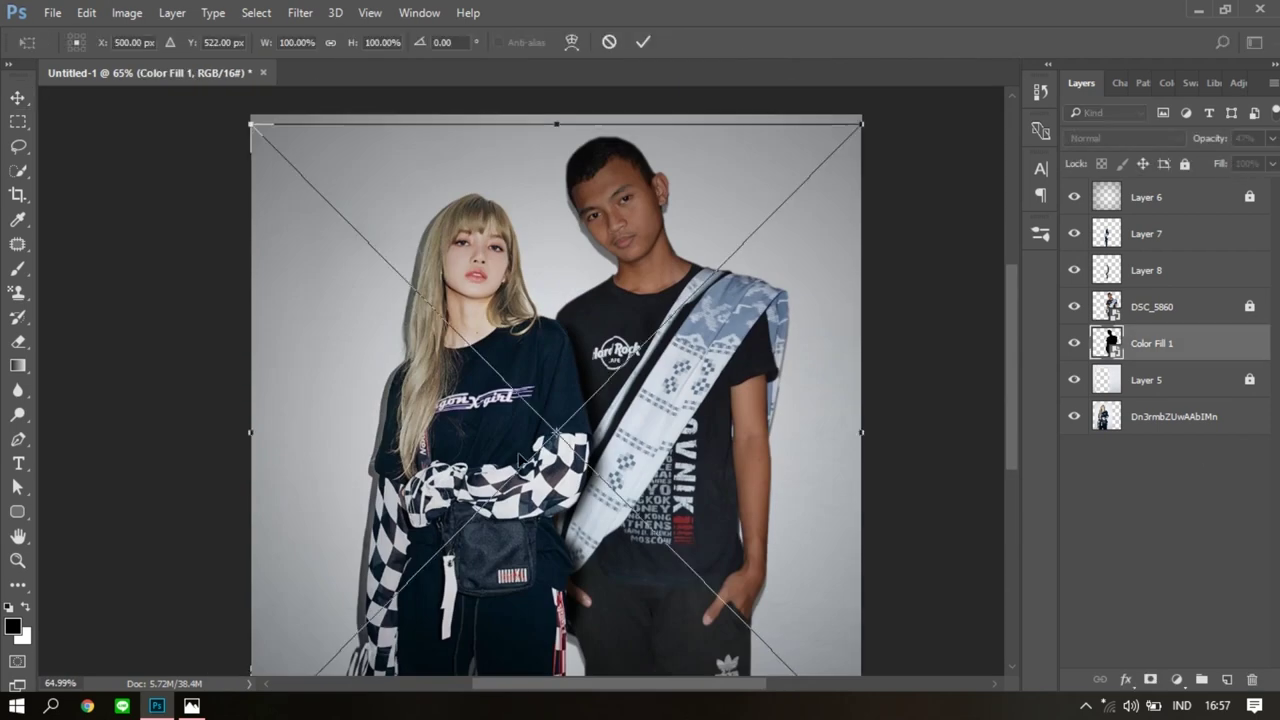
{"action": "left_click_drag", "start_coordinate": [255, 648], "coordinate": [282, 628]}
{"action": "key", "text": "Return"}
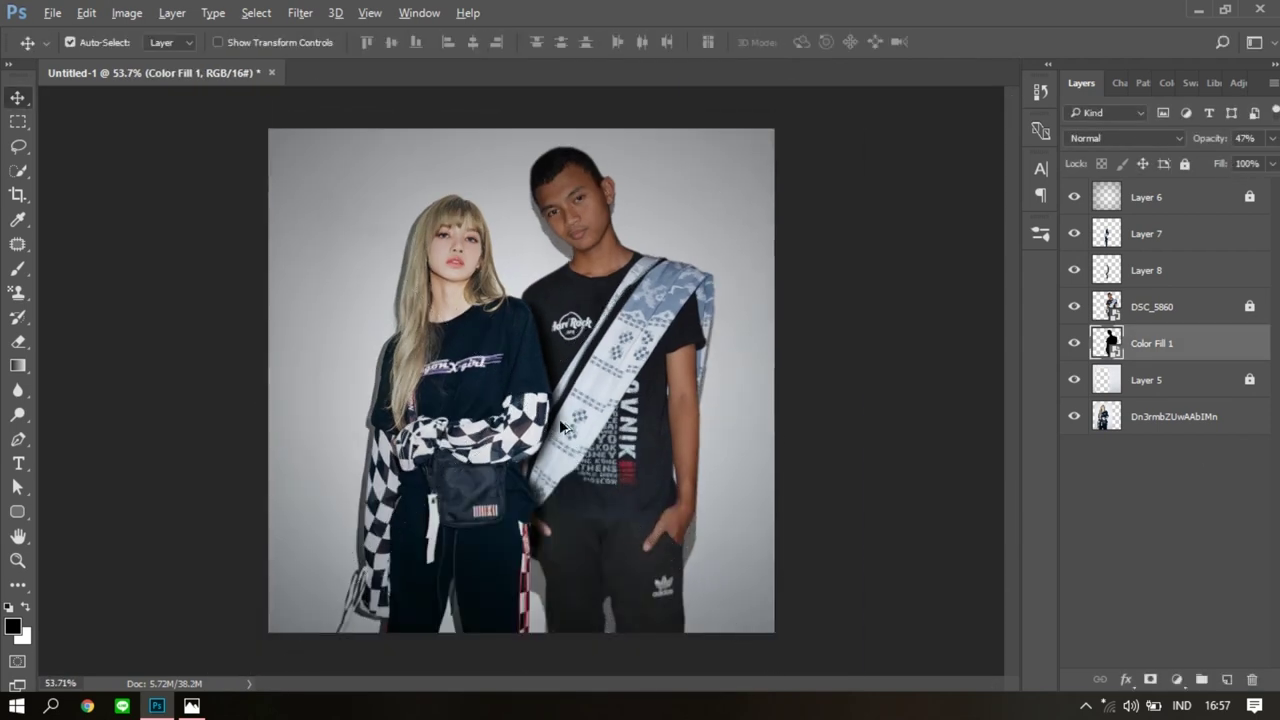
{"action": "scroll", "coordinate": [597, 314], "scroll_direction": "up", "scroll_amount": 1, "text": "alt"}
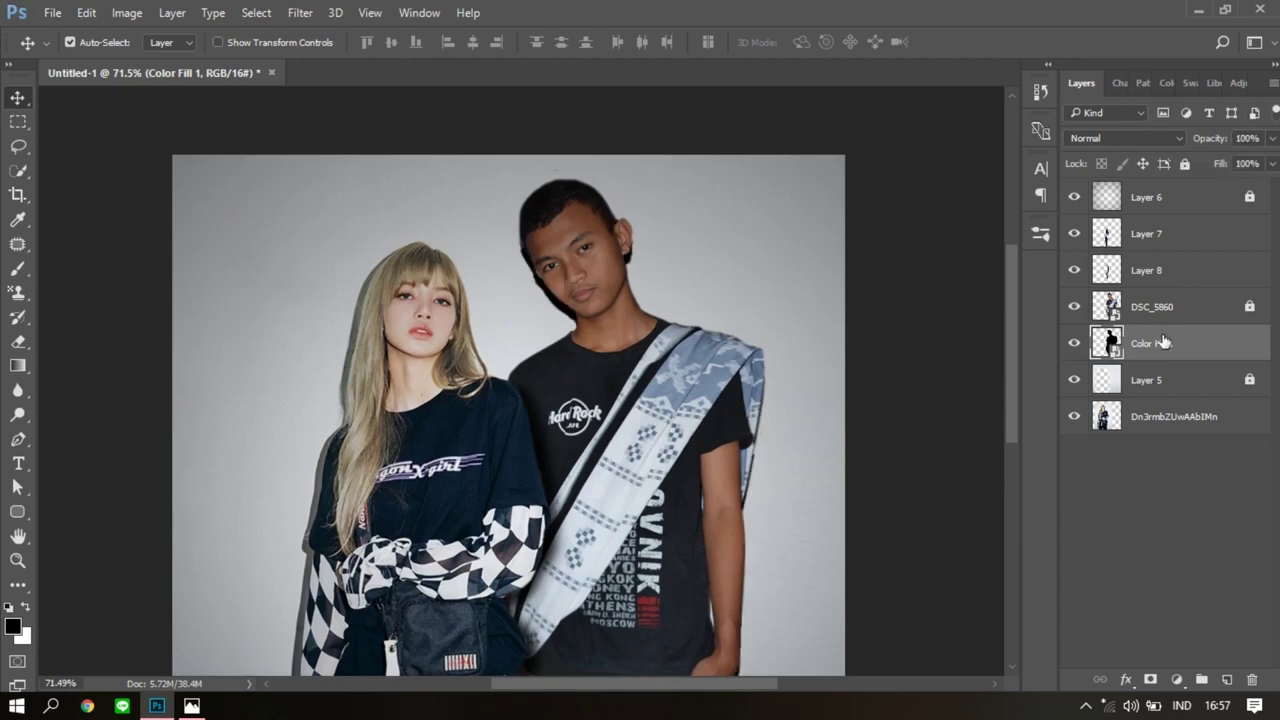
{"action": "left_click_drag", "start_coordinate": [1228, 166], "coordinate": [1234, 166]}
{"action": "scroll", "coordinate": [597, 380], "scroll_direction": "down", "scroll_amount": 2}
Darken the bottom photo in Camera Raw with exposure −0.70 and lowered highlights.
{"action": "left_click", "coordinate": [1090, 205]}
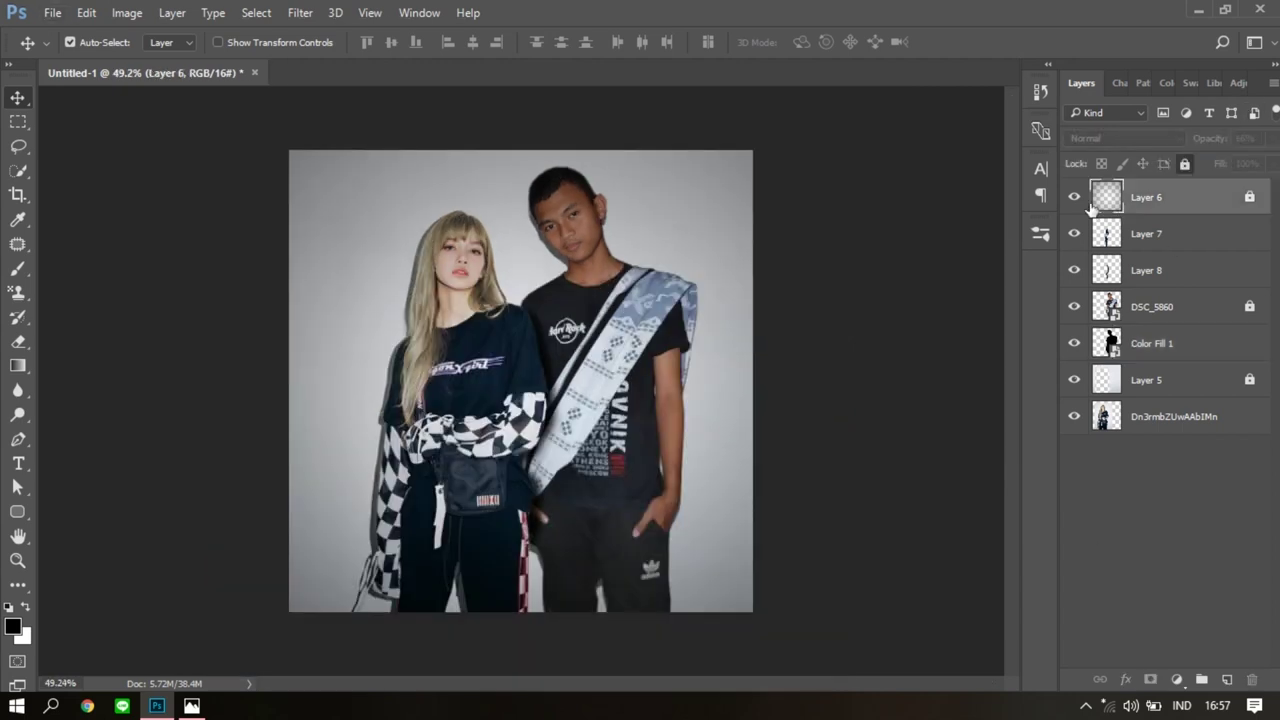
{"action": "scroll", "coordinate": [580, 380], "scroll_direction": "up", "scroll_amount": 1}
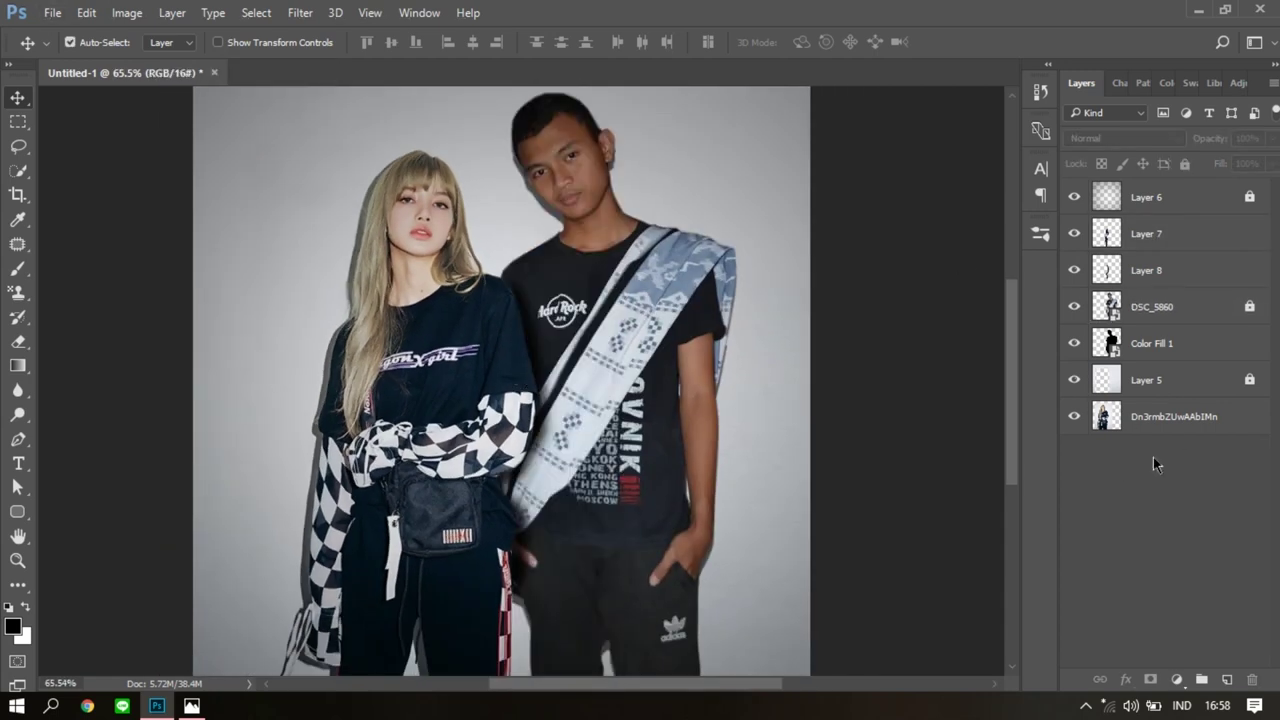
{"action": "scroll", "coordinate": [1153, 457], "scroll_direction": "down", "scroll_amount": 1}
{"action": "left_click", "coordinate": [1103, 343]}
{"action": "left_click", "coordinate": [1160, 416]}
{"action": "key", "text": "ctrl+shift+a"}
{"action": "left_click_drag", "start_coordinate": [1052, 386], "coordinate": [1026, 391]}
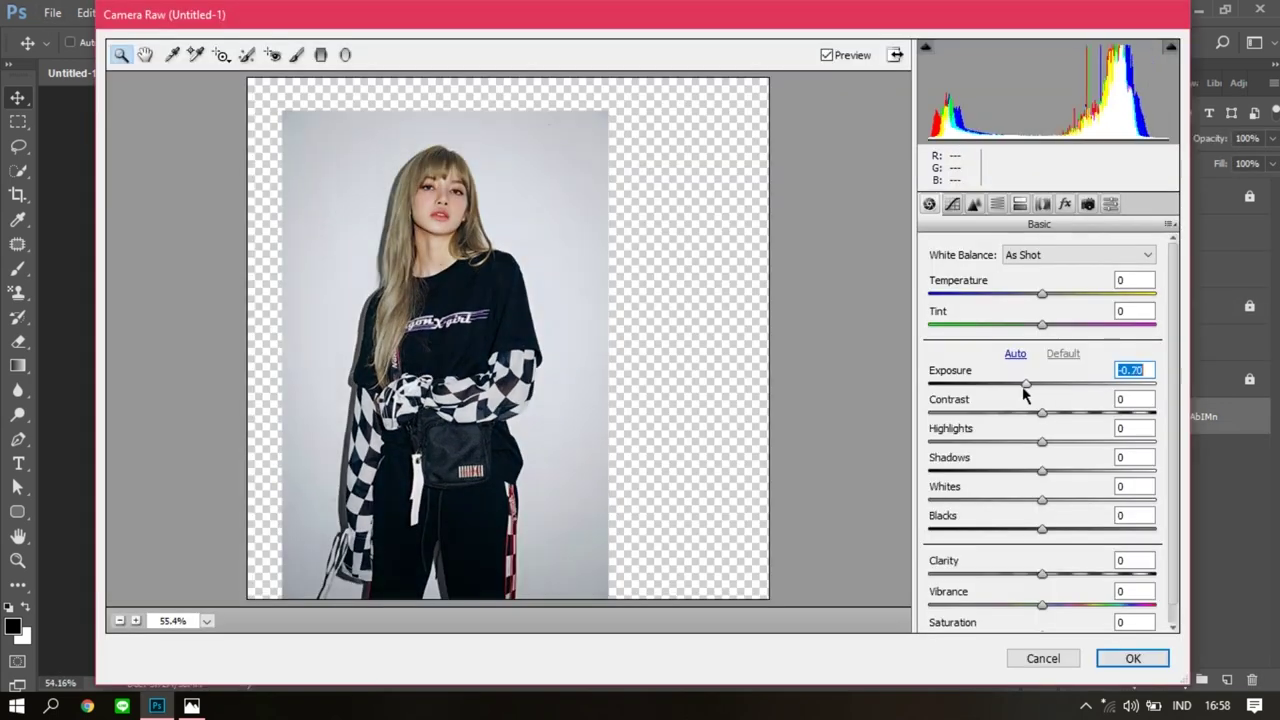
{"action": "left_click_drag", "start_coordinate": [1042, 441], "coordinate": [940, 443]}
{"action": "left_click", "coordinate": [1043, 658]}
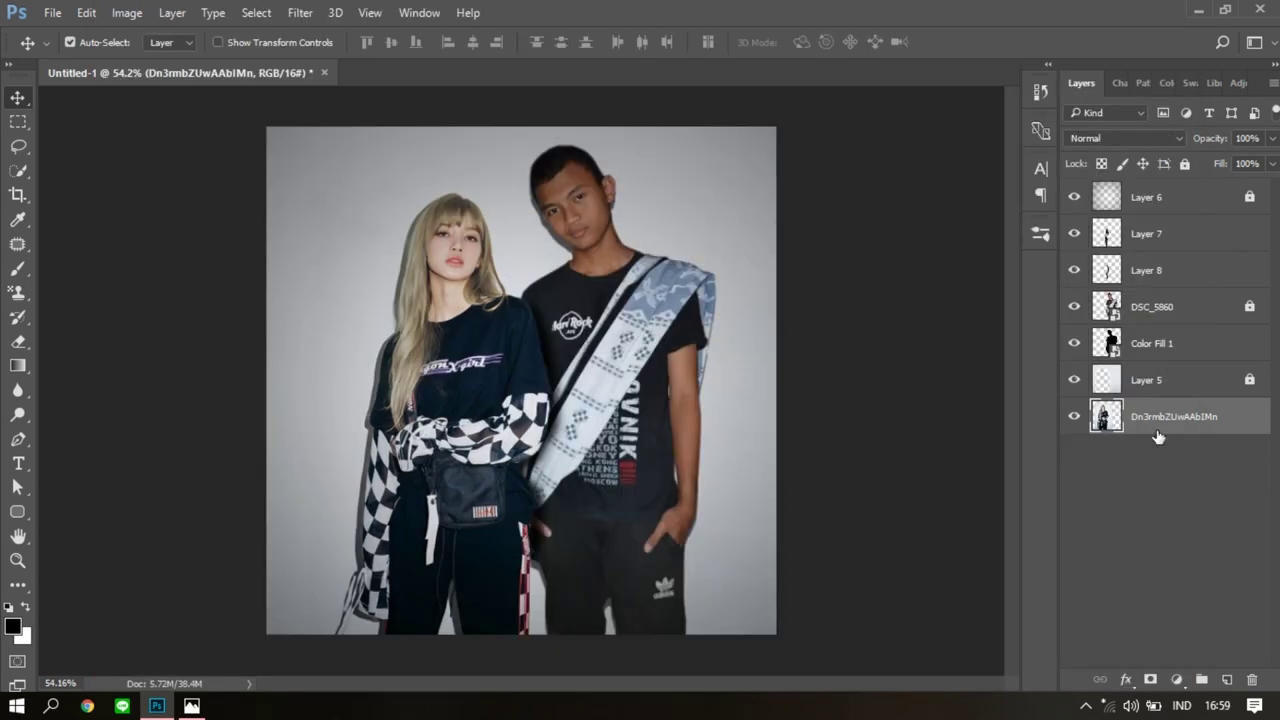
{"action": "scroll", "coordinate": [423, 282], "scroll_direction": "up", "scroll_amount": 3}
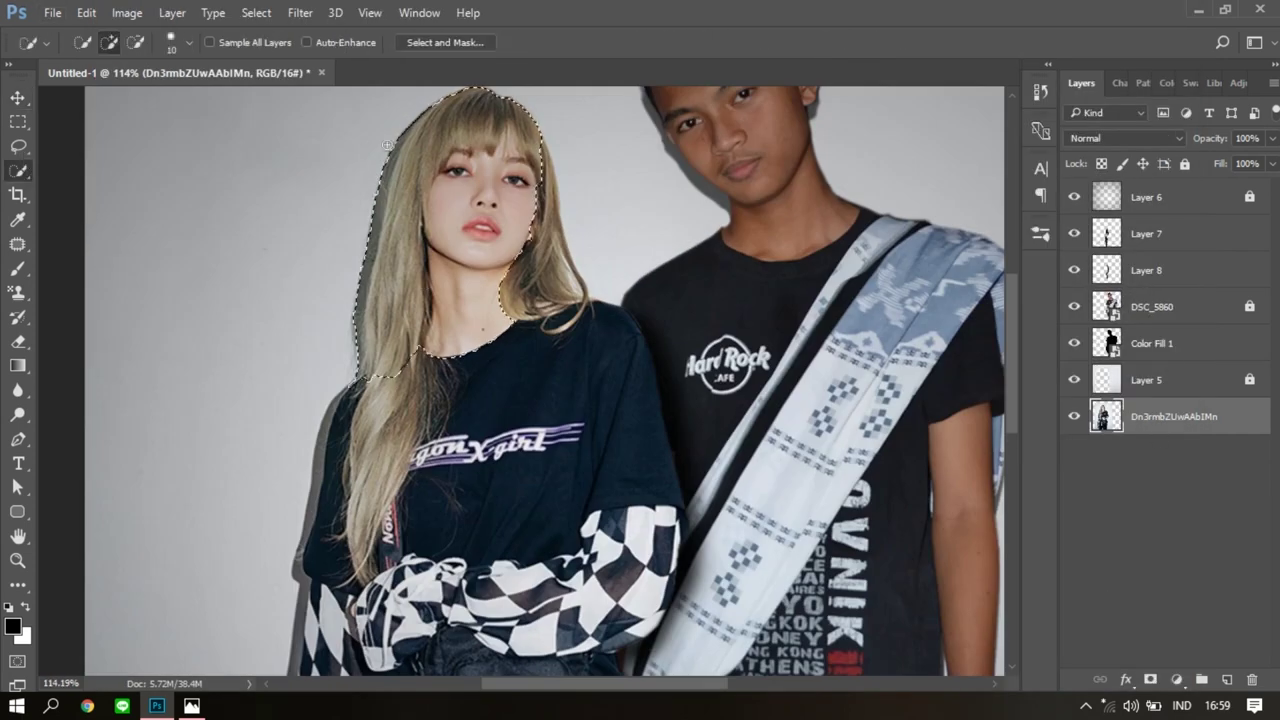
Quick-select the woman's shirt, sleeves, bag and trousers on the bottom photo.
{"action": "left_click_drag", "start_coordinate": [426, 263], "coordinate": [360, 380]}
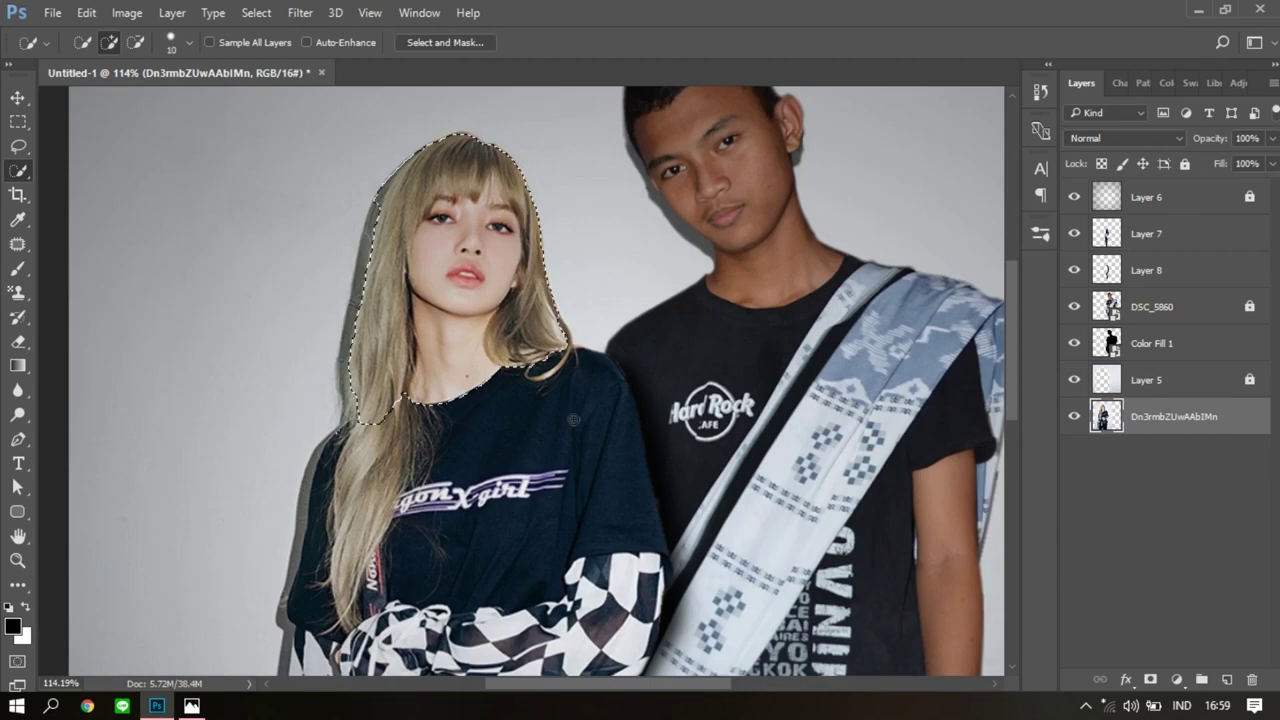
{"action": "scroll", "coordinate": [400, 400], "scroll_direction": "down", "scroll_amount": 2}
{"action": "scroll", "coordinate": [400, 400], "scroll_direction": "down", "scroll_amount": 3}
{"action": "mouse_move", "coordinate": [520, 200]}
{"action": "left_mouse_down"}
{"action": "mouse_move", "coordinate": [322, 543]}
{"action": "mouse_move", "coordinate": [483, 342]}
{"action": "left_mouse_up"}
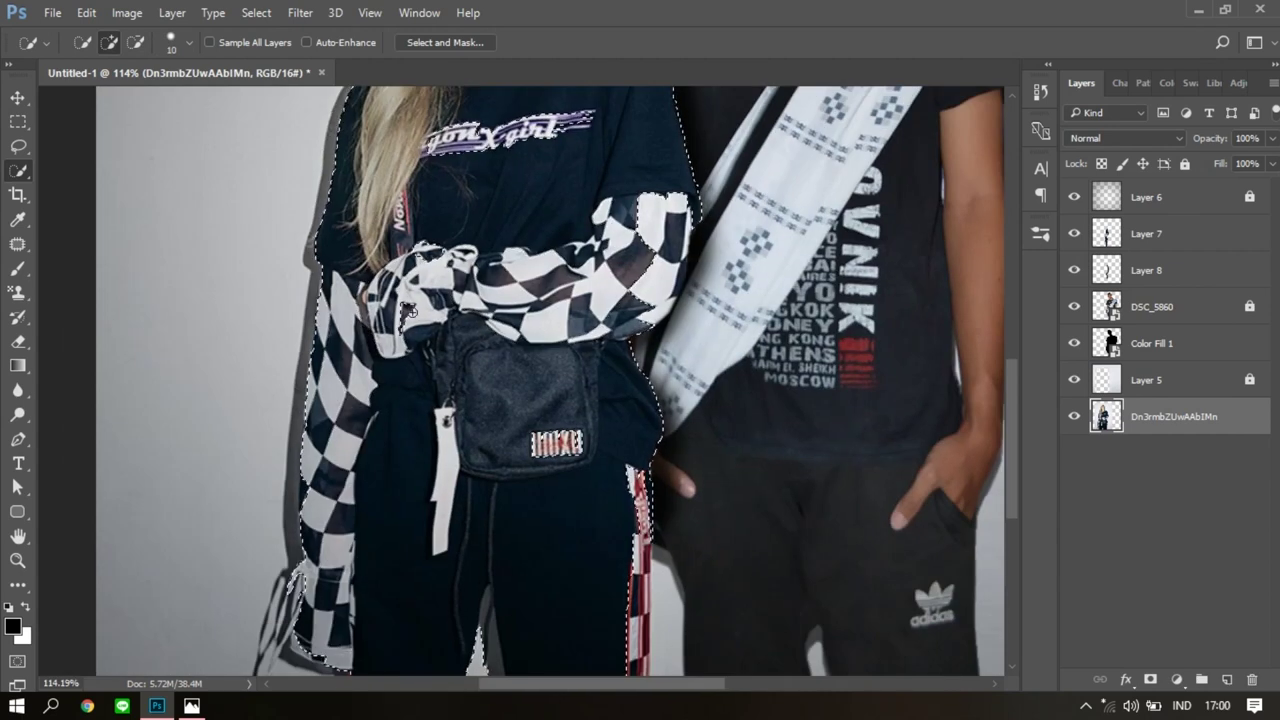
{"action": "scroll", "coordinate": [660, 280], "scroll_direction": "down", "scroll_amount": 3}
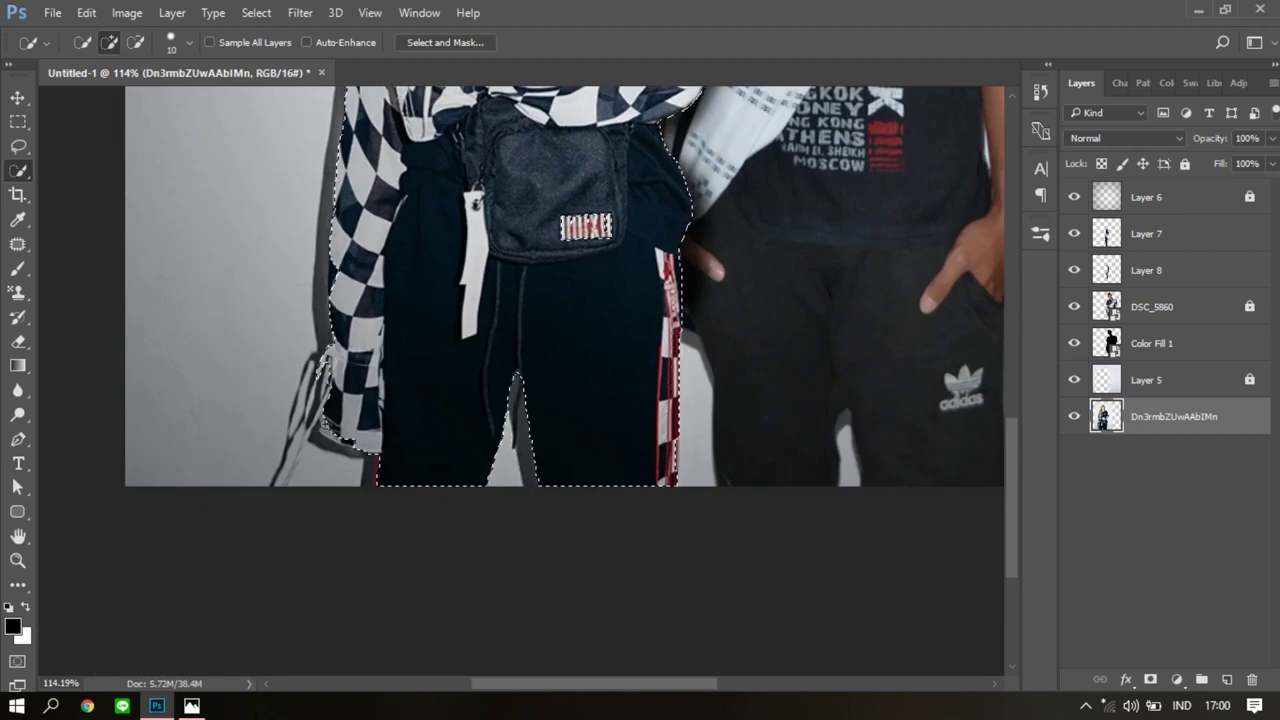
{"action": "scroll", "coordinate": [325, 425], "scroll_direction": "down", "scroll_amount": 3}
{"action": "scroll", "coordinate": [918, 416], "scroll_direction": "down", "scroll_amount": 2}
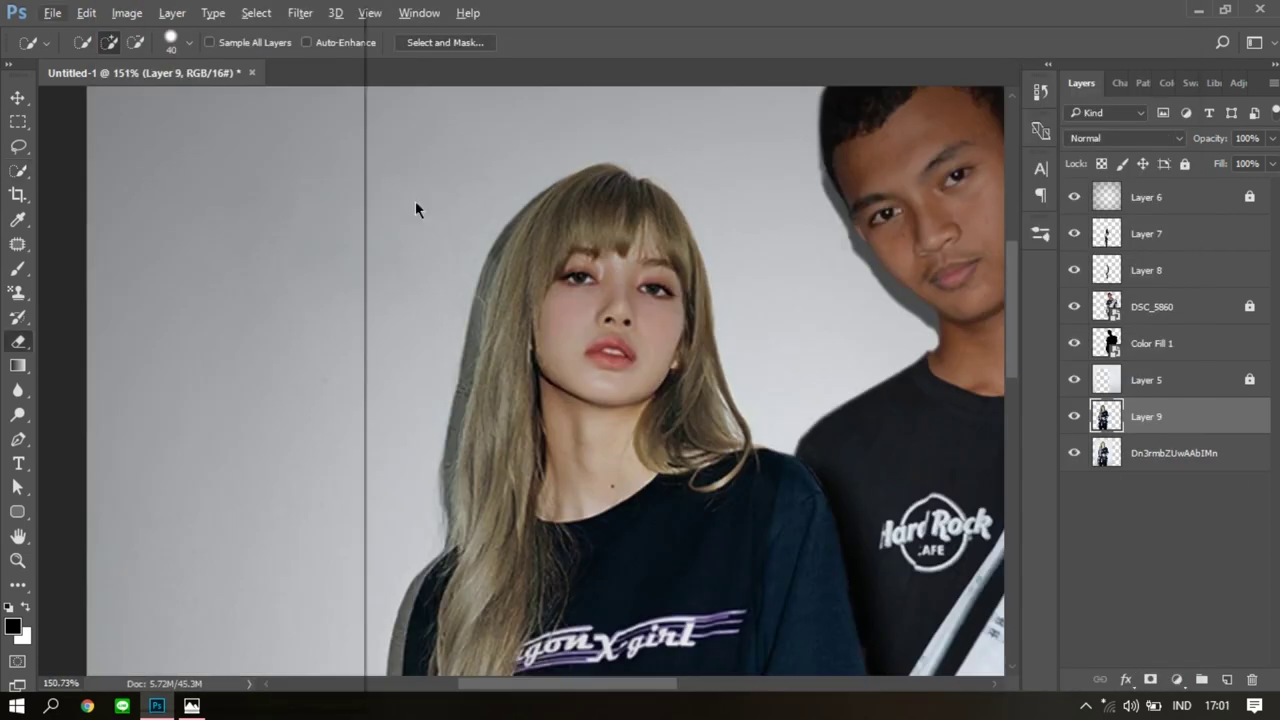
Shrink the brush slightly and apply the Camera Raw adjustment.
{"action": "scroll", "coordinate": [415, 209], "scroll_direction": "up", "scroll_amount": 2}
{"action": "key", "text": "bracketleft"}
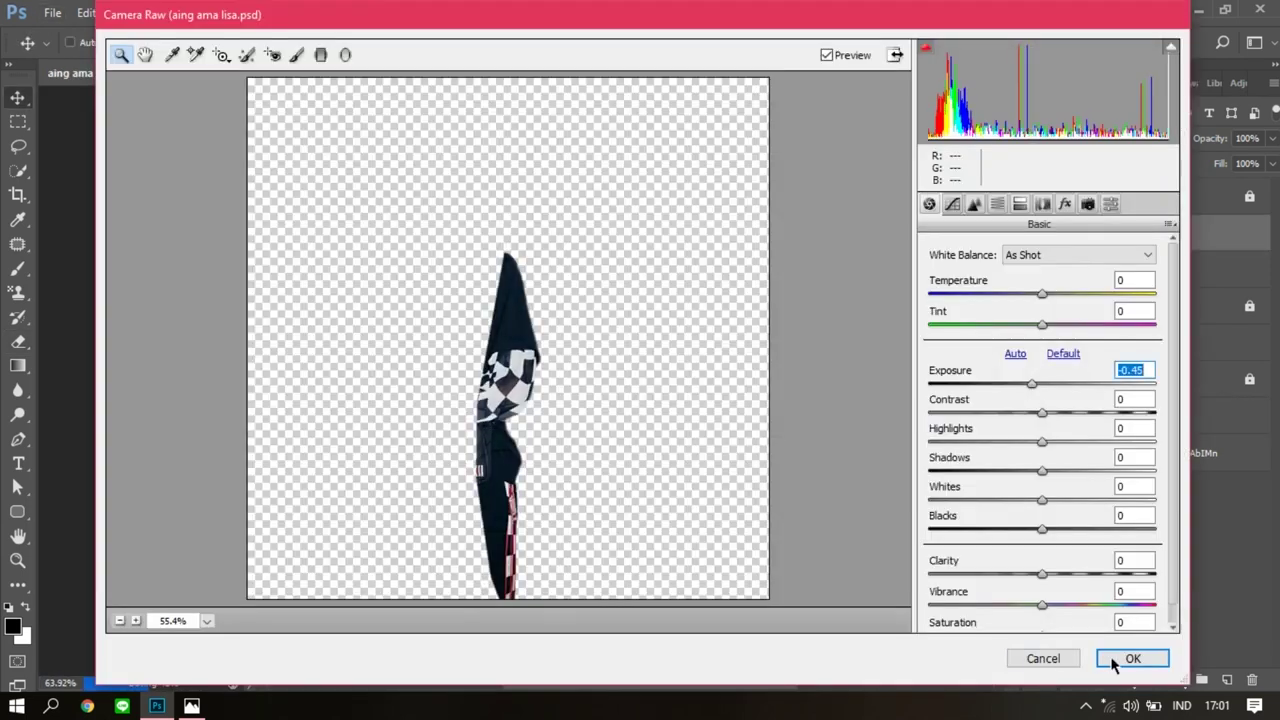
{"action": "left_click", "coordinate": [1132, 658]}
{"action": "scroll", "coordinate": [532, 410], "scroll_direction": "up", "scroll_amount": 2}
{"action": "scroll", "coordinate": [532, 410], "scroll_direction": "down", "scroll_amount": 5}
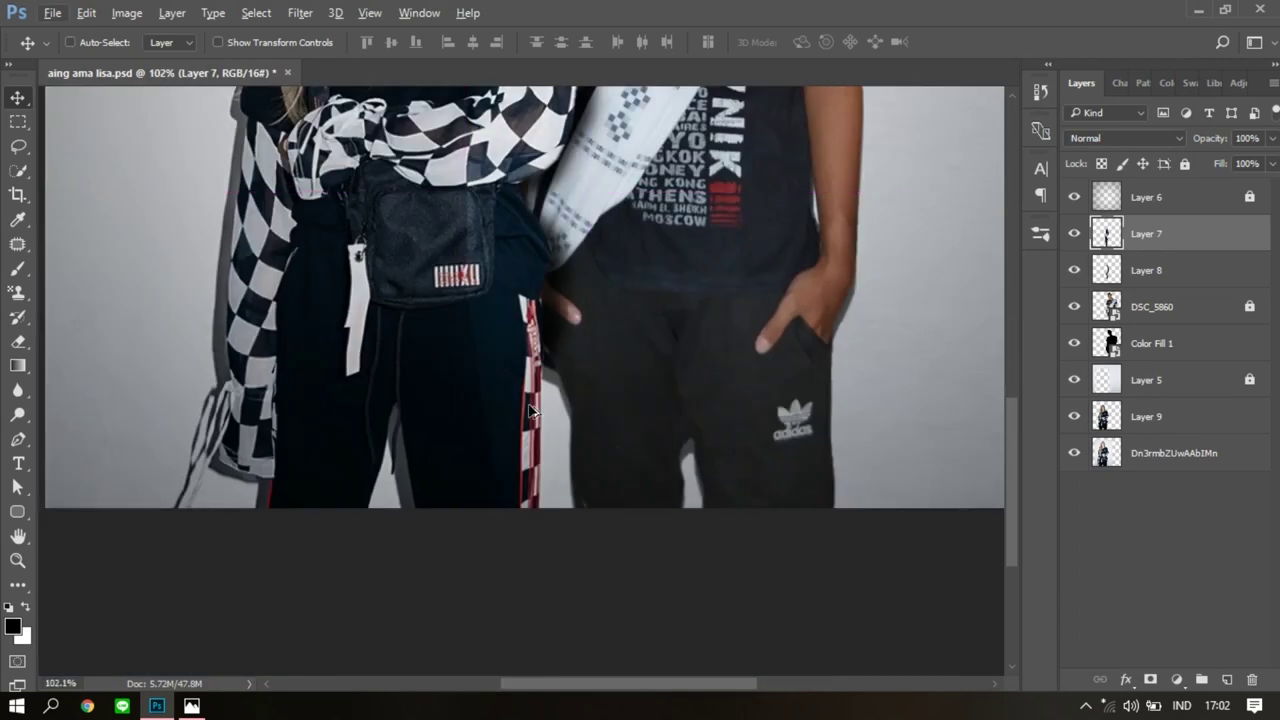
Darken Layer 9 with lower Camera Raw exposure and confirm the exposure change on Layer 7.
{"action": "left_click", "coordinate": [1150, 416]}
{"action": "key", "text": "ctrl+shift+a"}
{"action": "left_click_drag", "start_coordinate": [1042, 384], "coordinate": [1018, 386]}
{"action": "scroll", "coordinate": [1173, 408], "scroll_direction": "down", "scroll_amount": 1}
{"action": "left_click", "coordinate": [1132, 658]}
{"action": "left_click", "coordinate": [1130, 233]}
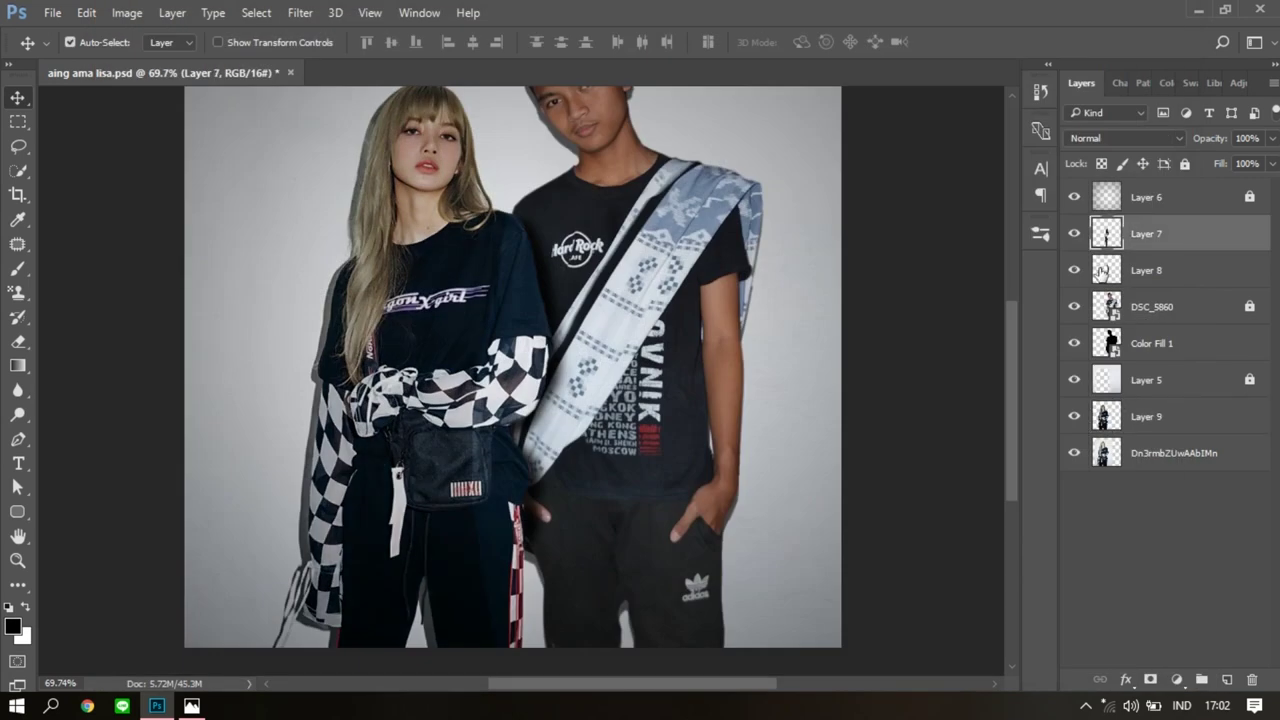
{"action": "left_click", "coordinate": [1131, 657]}
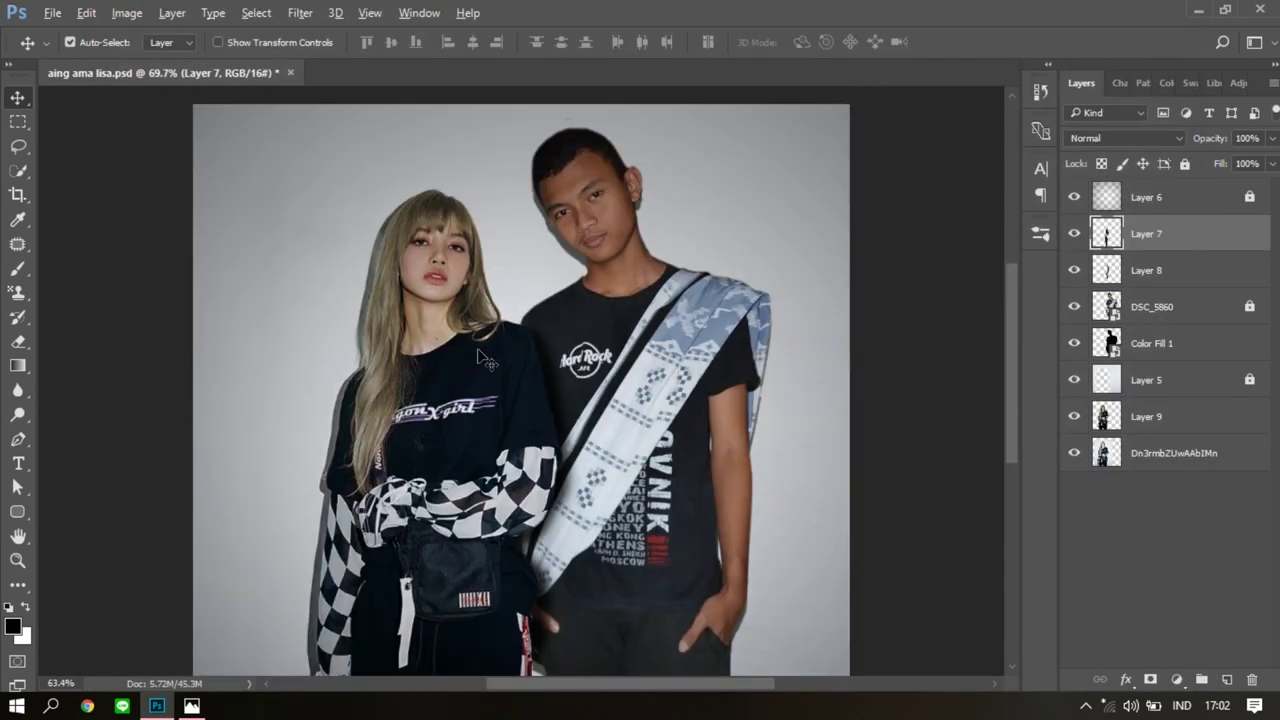
{"action": "scroll", "coordinate": [478, 370], "scroll_direction": "up", "scroll_amount": 1}
Add a layer mask to Layer 9 and switch to the Brush to paint it.
{"action": "left_click", "coordinate": [1137, 416]}
{"action": "left_click", "coordinate": [1150, 679]}
{"action": "key", "text": "b"}
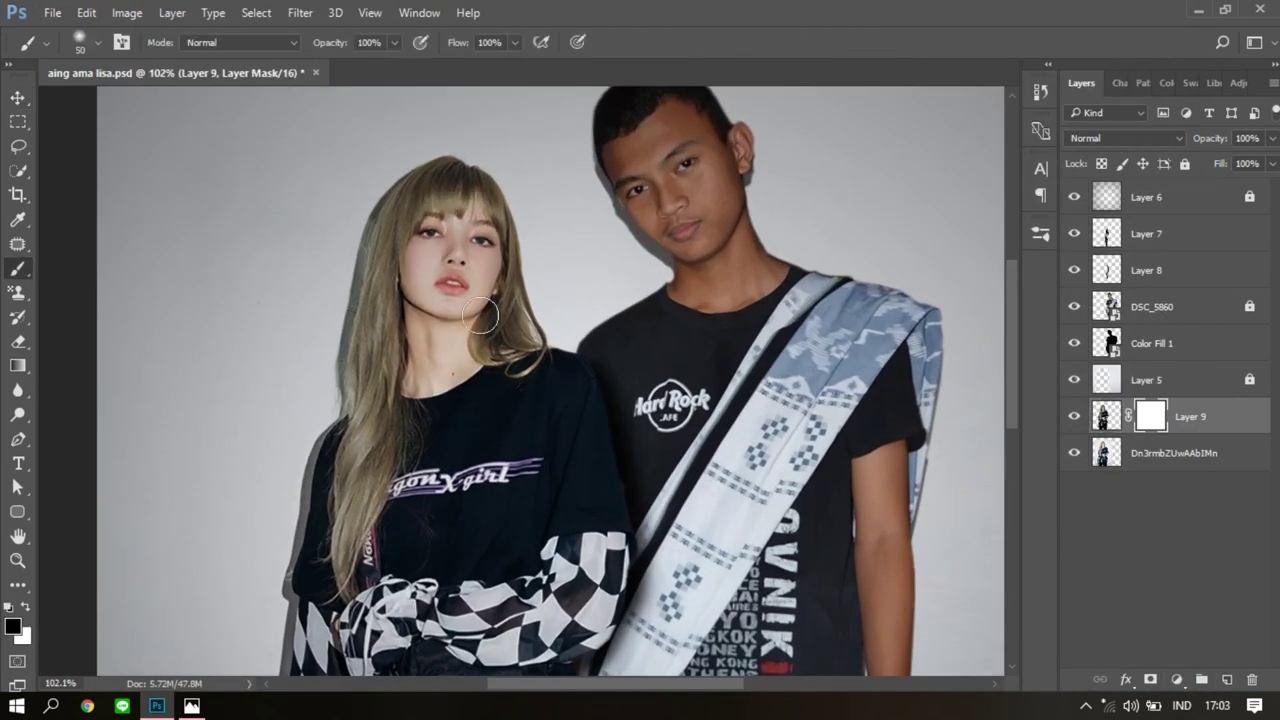
{"action": "scroll", "coordinate": [470, 380], "scroll_direction": "down", "scroll_amount": 2}
{"action": "scroll", "coordinate": [448, 268], "scroll_direction": "up", "scroll_amount": 6}
{"action": "scroll", "coordinate": [484, 264], "scroll_direction": "down", "scroll_amount": 1}
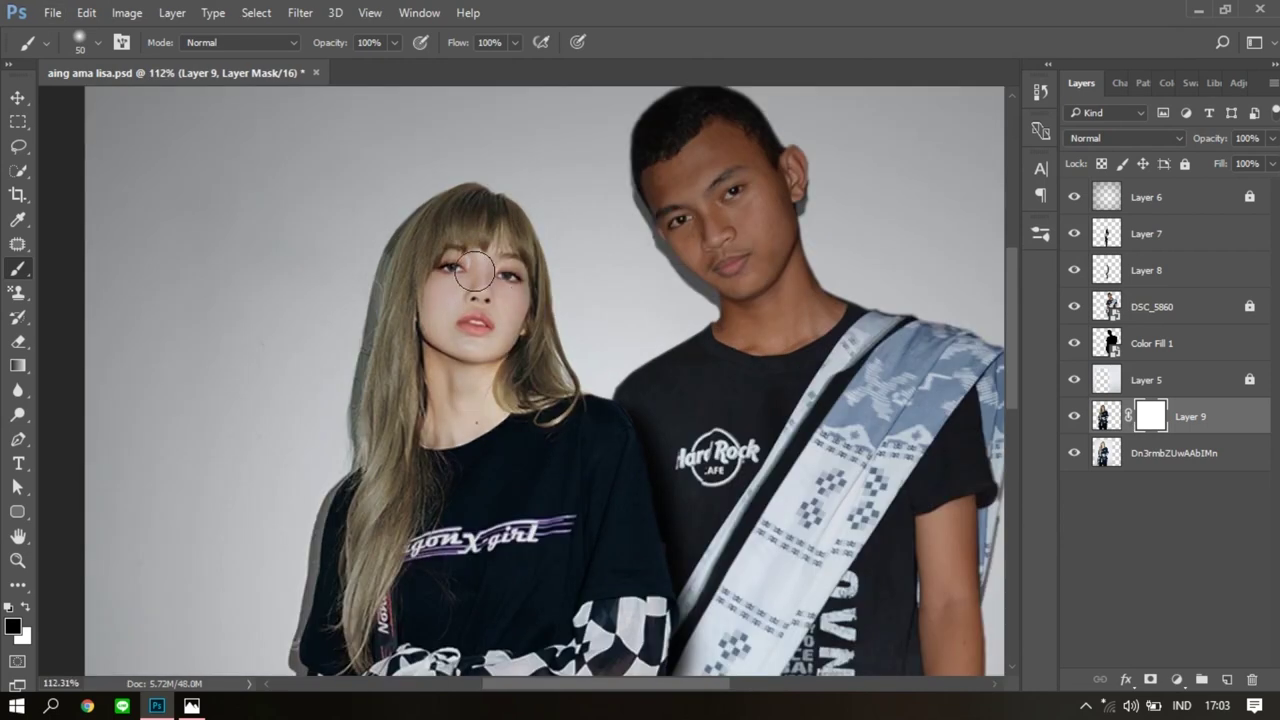
{"action": "scroll", "coordinate": [484, 300], "scroll_direction": "down", "scroll_amount": 3}
Save the composite with Ctrl+S.
{"action": "key", "text": "v"}
{"action": "scroll", "coordinate": [548, 483], "scroll_direction": "up", "scroll_amount": 2}
{"action": "key", "text": "ctrl+s"}
{"action": "scroll", "coordinate": [520, 300], "scroll_direction": "up", "scroll_amount": 3}
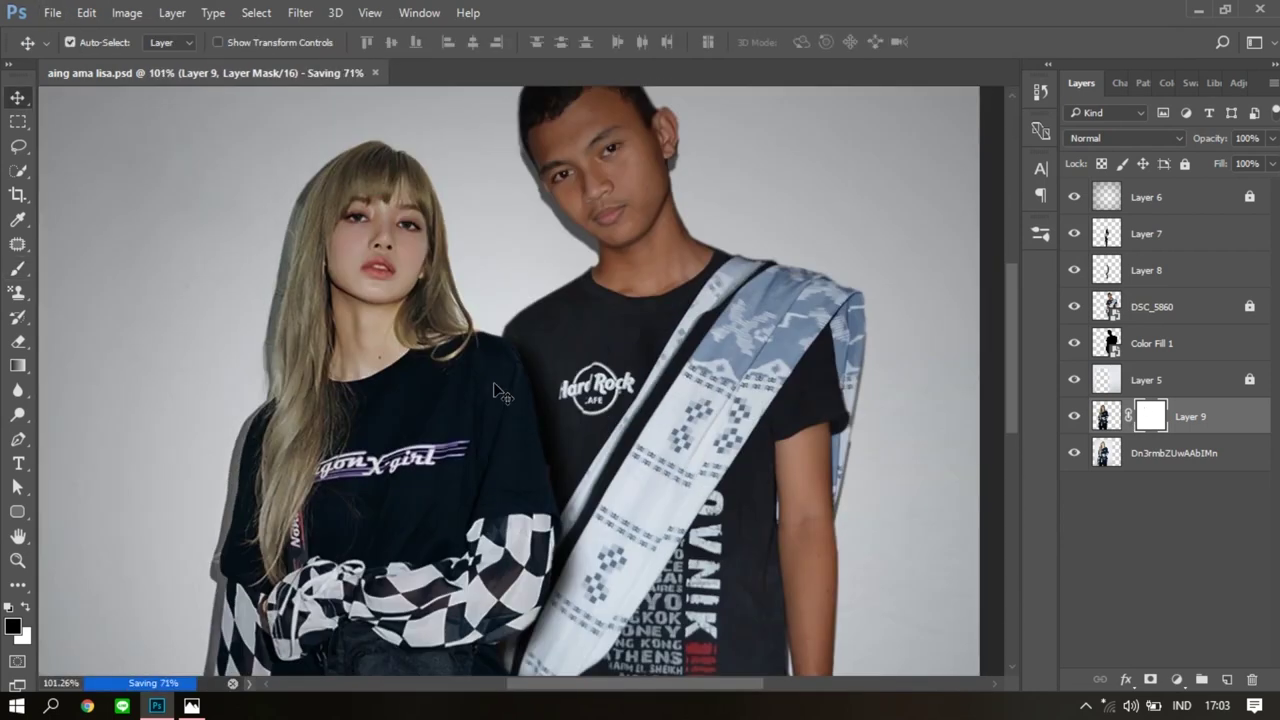
Delete Layer 9's layer mask and erase its edges with the Eraser.
{"action": "right_click", "coordinate": [1150, 416]}
{"action": "left_click", "coordinate": [1075, 457]}
{"action": "key", "text": "e"}
{"action": "scroll", "coordinate": [354, 258], "scroll_direction": "up", "scroll_amount": 2}
{"action": "scroll", "coordinate": [354, 258], "scroll_direction": "up", "scroll_amount": 1}
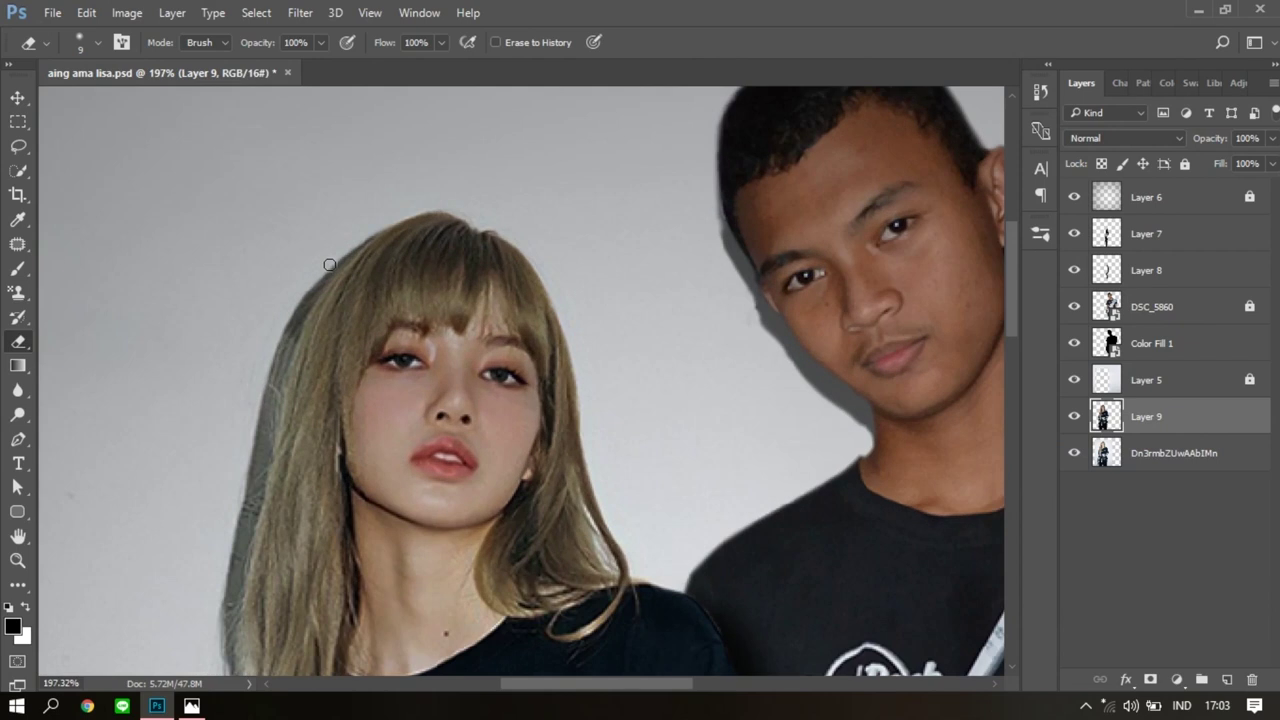
{"action": "scroll", "coordinate": [291, 330], "scroll_direction": "down", "scroll_amount": 3}
{"action": "scroll", "coordinate": [339, 247], "scroll_direction": "down", "scroll_amount": 1}
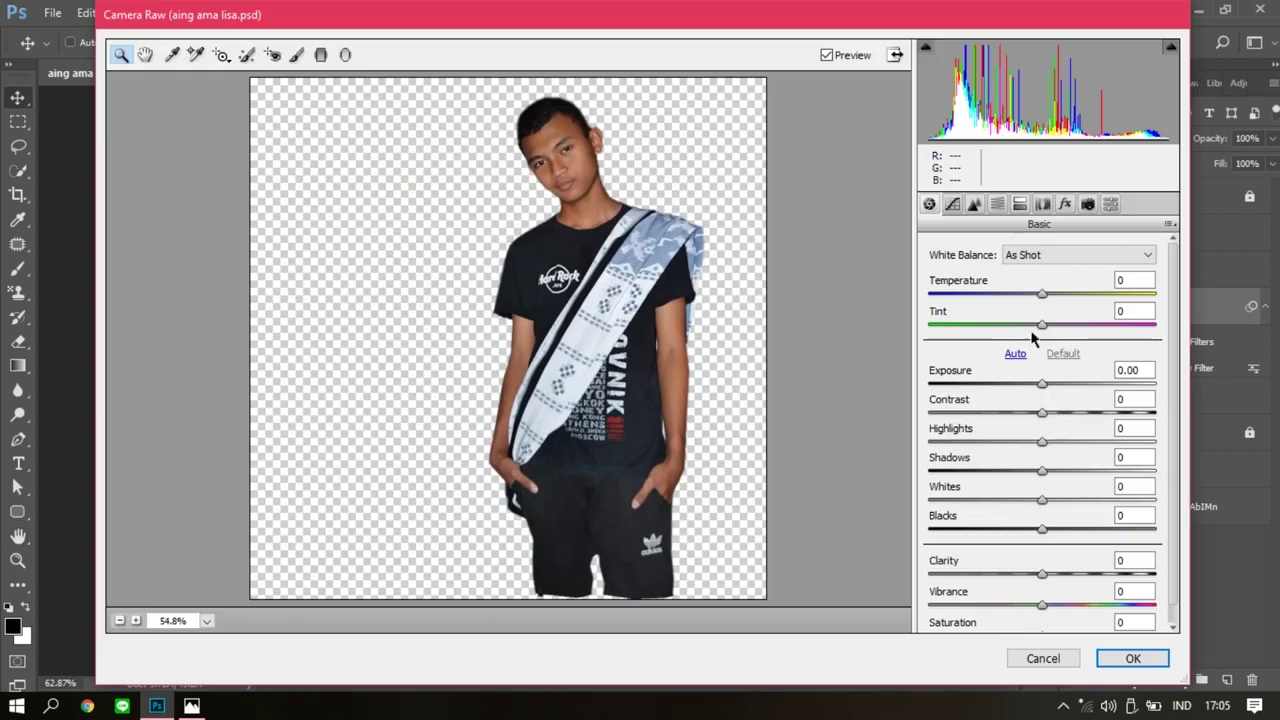
Apply the second Camera Raw filter to DSC_5860 and set white as the painting colour.
{"action": "left_click", "coordinate": [1134, 657]}
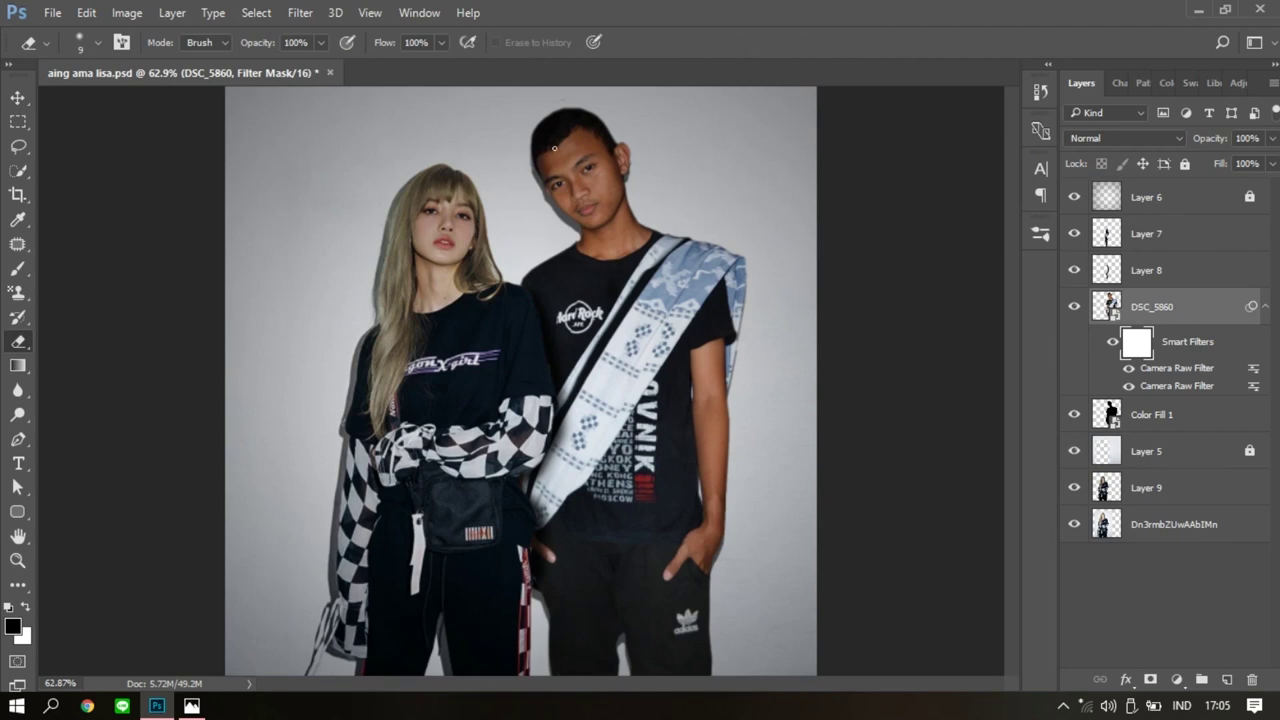
{"action": "scroll", "coordinate": [593, 213], "scroll_direction": "up", "scroll_amount": 3}
{"action": "key", "text": "x"}
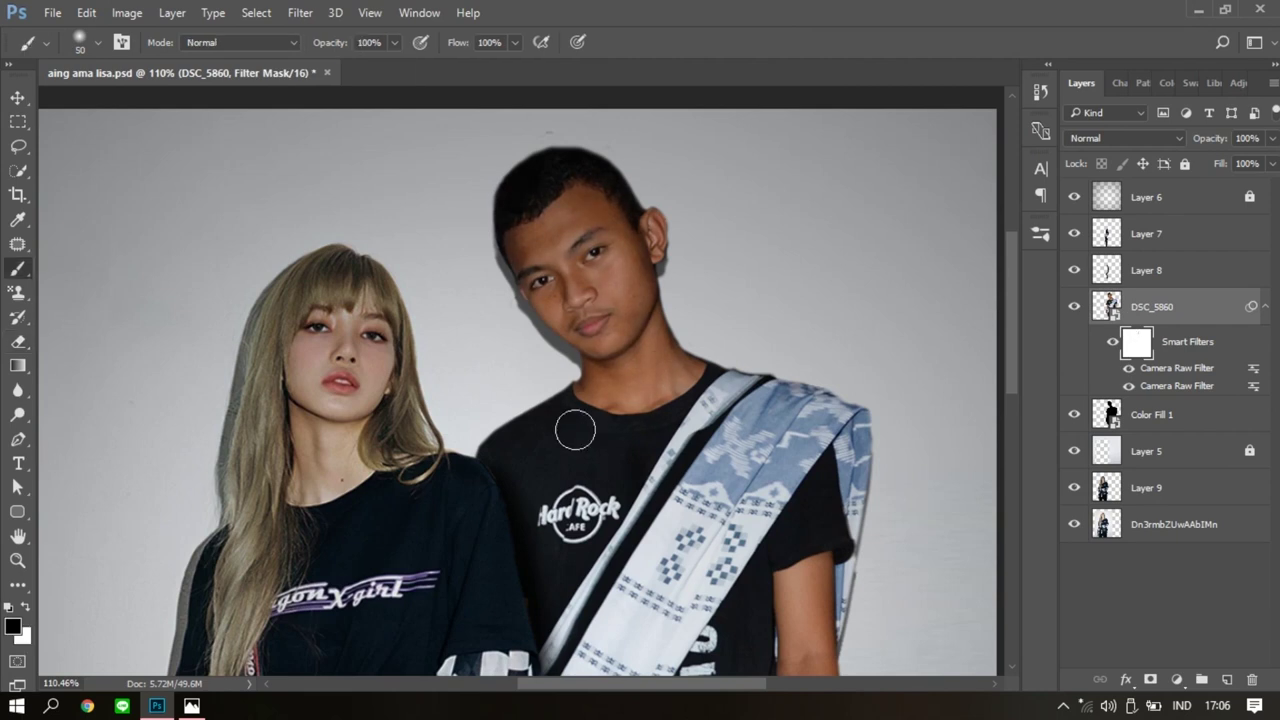
Paint the filter mask over the man's head, then open the DSC_5860 smart object contents.
{"action": "scroll", "coordinate": [640, 400], "scroll_direction": "up", "scroll_amount": 3}
{"action": "scroll", "coordinate": [600, 350], "scroll_direction": "up", "scroll_amount": 1}
{"action": "scroll", "coordinate": [523, 320], "scroll_direction": "up", "scroll_amount": 1}
{"action": "scroll", "coordinate": [500, 271], "scroll_direction": "up", "scroll_amount": 1}
{"action": "scroll", "coordinate": [500, 271], "scroll_direction": "up", "scroll_amount": 1}
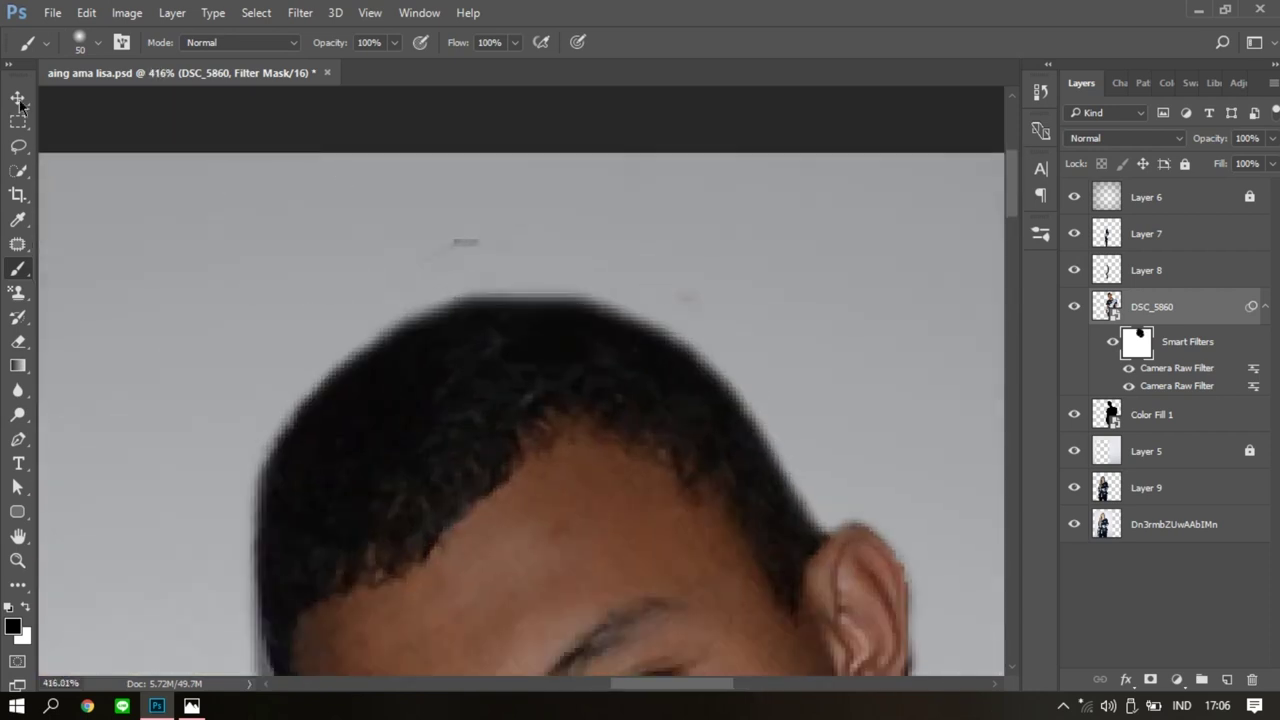
{"action": "left_click", "coordinate": [18, 97]}
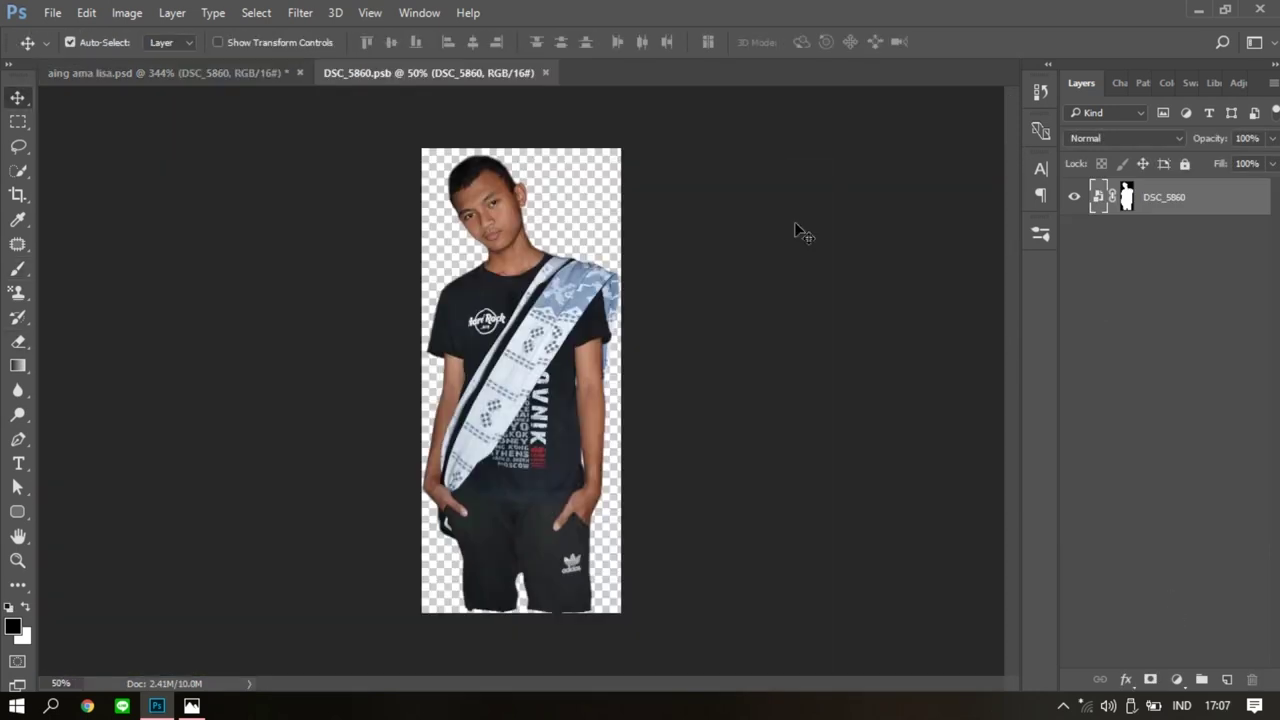
Close the smart object and return to the composite.
{"action": "scroll", "coordinate": [480, 220], "scroll_direction": "up", "scroll_amount": 2}
{"action": "scroll", "coordinate": [423, 254], "scroll_direction": "up", "scroll_amount": 1}
{"action": "scroll", "coordinate": [423, 254], "scroll_direction": "down", "scroll_amount": 1}
{"action": "left_click", "coordinate": [584, 73]}
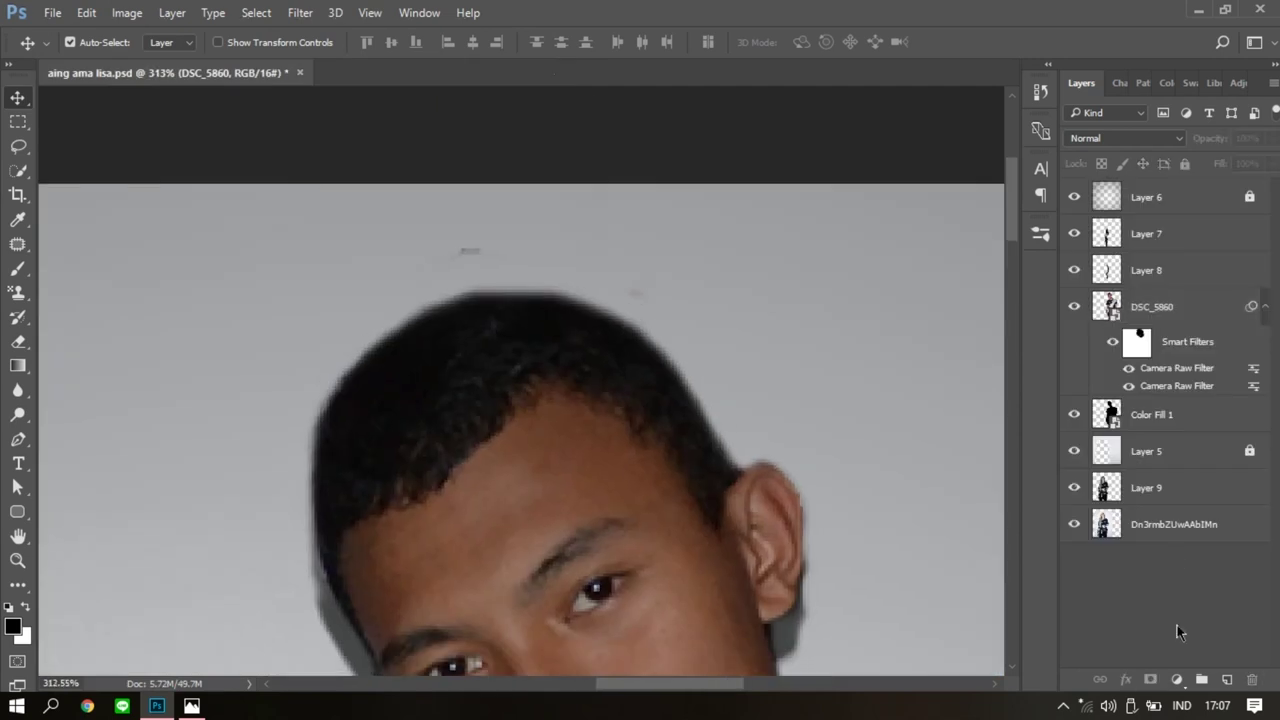
Sample the grey backdrop, paint it on new Layer 10 over the mark above the head, and hide Layer 6.
{"action": "key", "text": "i"}
{"action": "left_click", "coordinate": [294, 334]}
{"action": "left_click", "coordinate": [1227, 679]}
{"action": "key", "text": "b"}
{"action": "left_click_drag", "start_coordinate": [440, 248], "coordinate": [508, 244]}
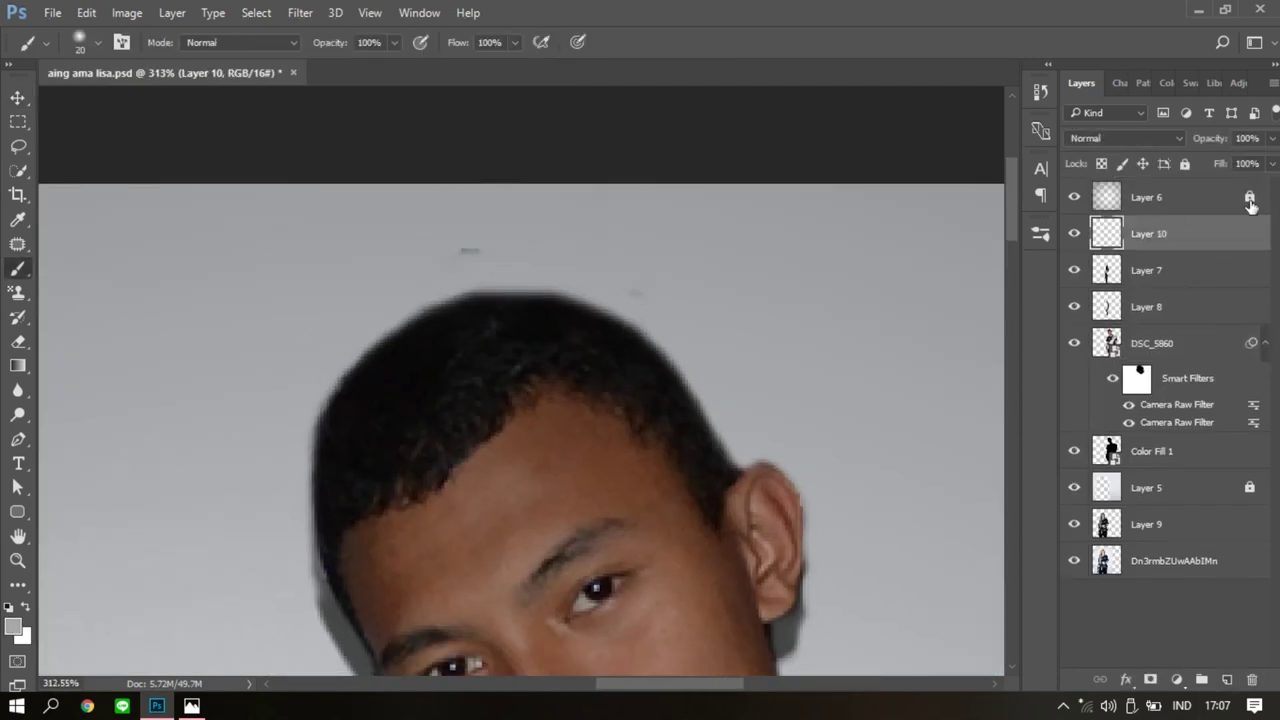
{"action": "left_click", "coordinate": [1074, 197]}
Reopen the DSC_5860 smart object for editing.
{"action": "key", "text": "i"}
{"action": "scroll", "coordinate": [625, 273], "scroll_direction": "down", "scroll_amount": 2}
{"action": "scroll", "coordinate": [551, 214], "scroll_direction": "down", "scroll_amount": 1}
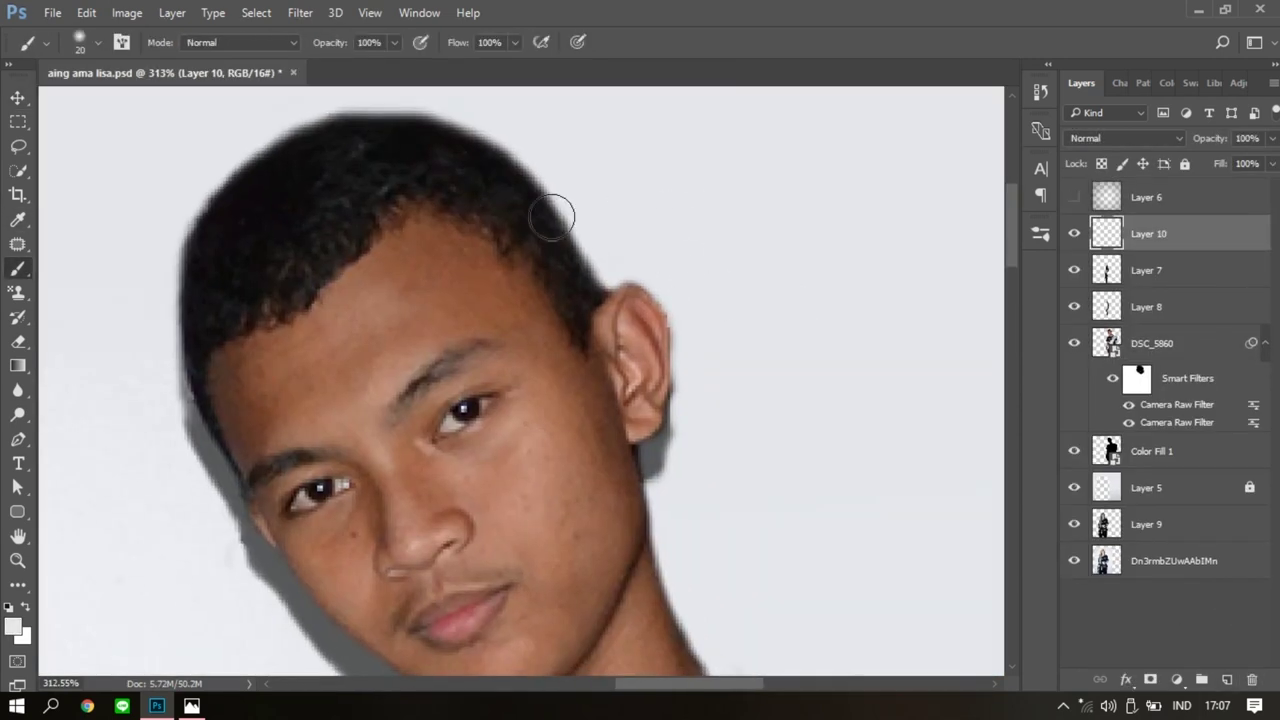
{"action": "scroll", "coordinate": [551, 214], "scroll_direction": "down", "scroll_amount": 3}
{"action": "key", "text": "v"}
{"action": "double_click", "coordinate": [1106, 343]}
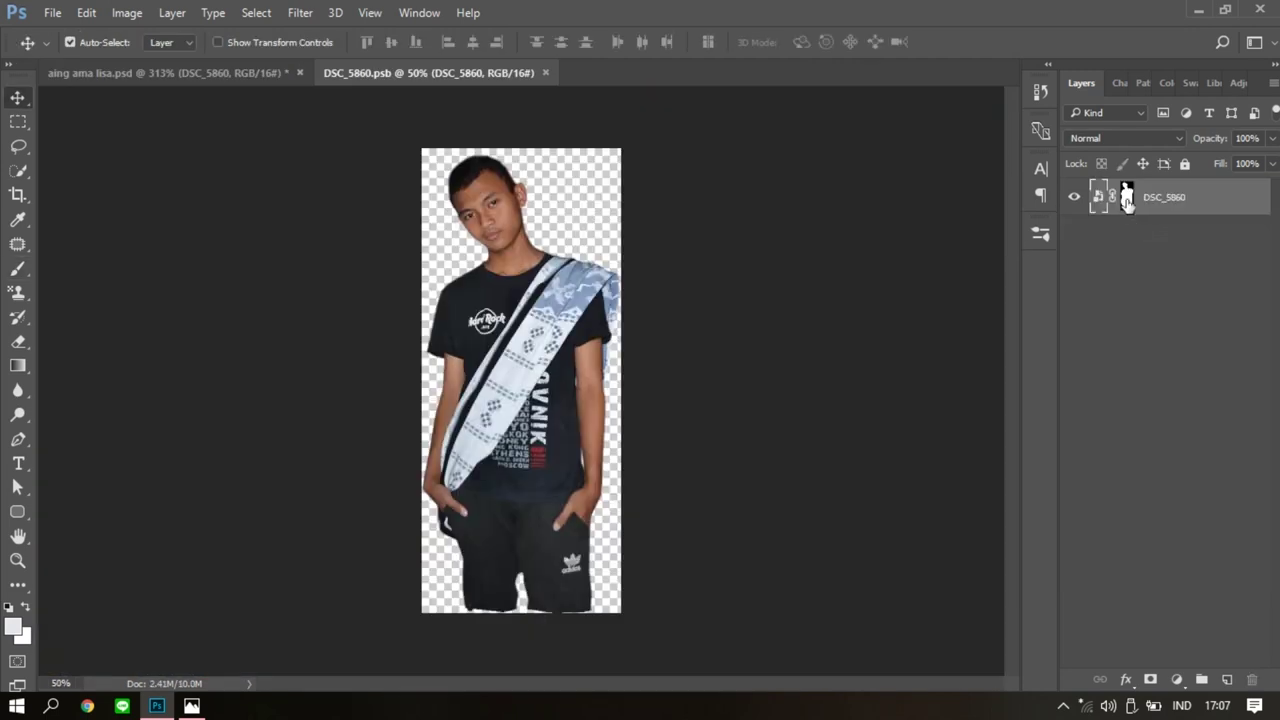
Refine the cutout's face-edge mask, then close the smart object saving the changes.
{"action": "scroll", "coordinate": [557, 194], "scroll_direction": "up", "scroll_amount": 3}
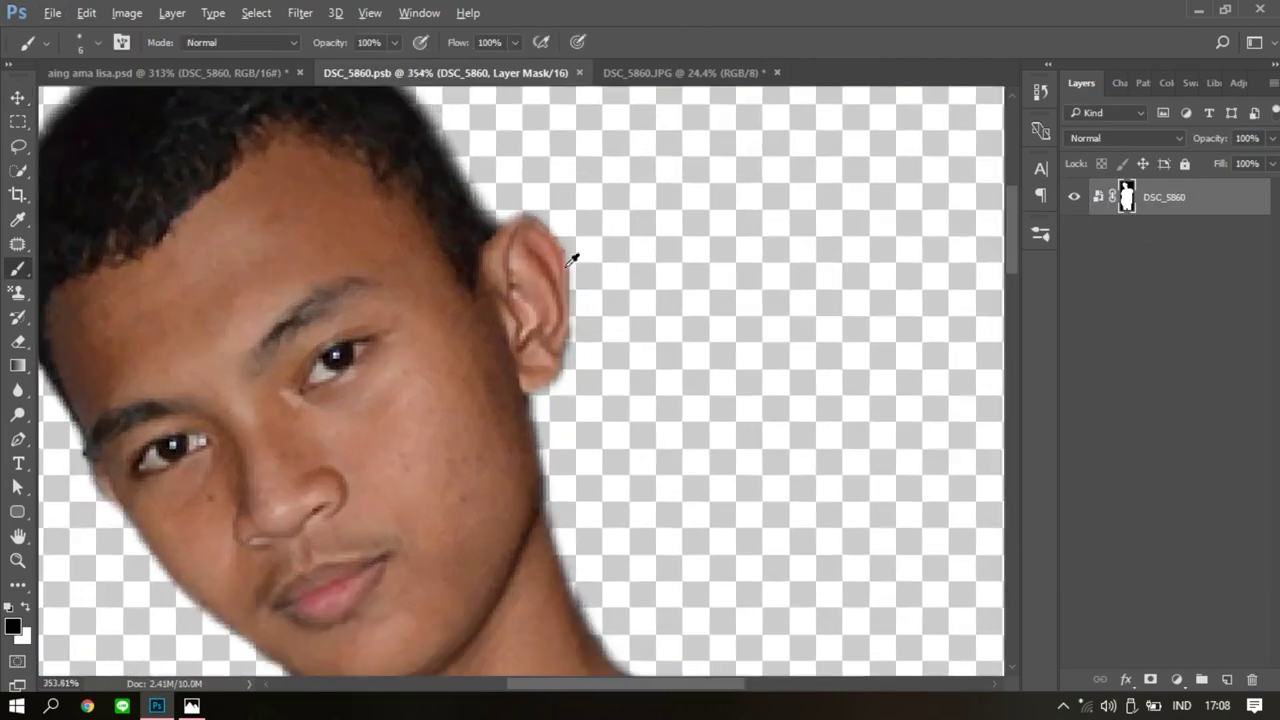
{"action": "scroll", "coordinate": [572, 260], "scroll_direction": "up", "scroll_amount": 1}
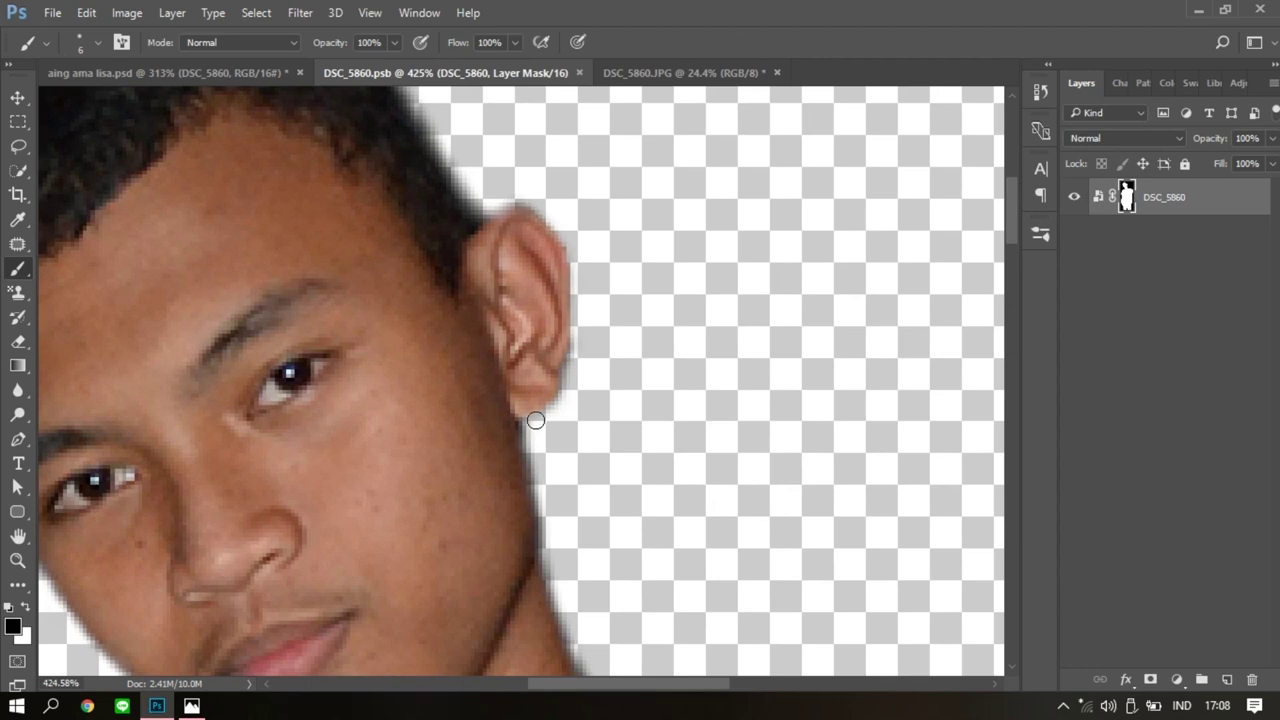
{"action": "scroll", "coordinate": [250, 464], "scroll_direction": "left", "scroll_amount": 3}
{"action": "scroll", "coordinate": [250, 464], "scroll_direction": "up", "scroll_amount": 2}
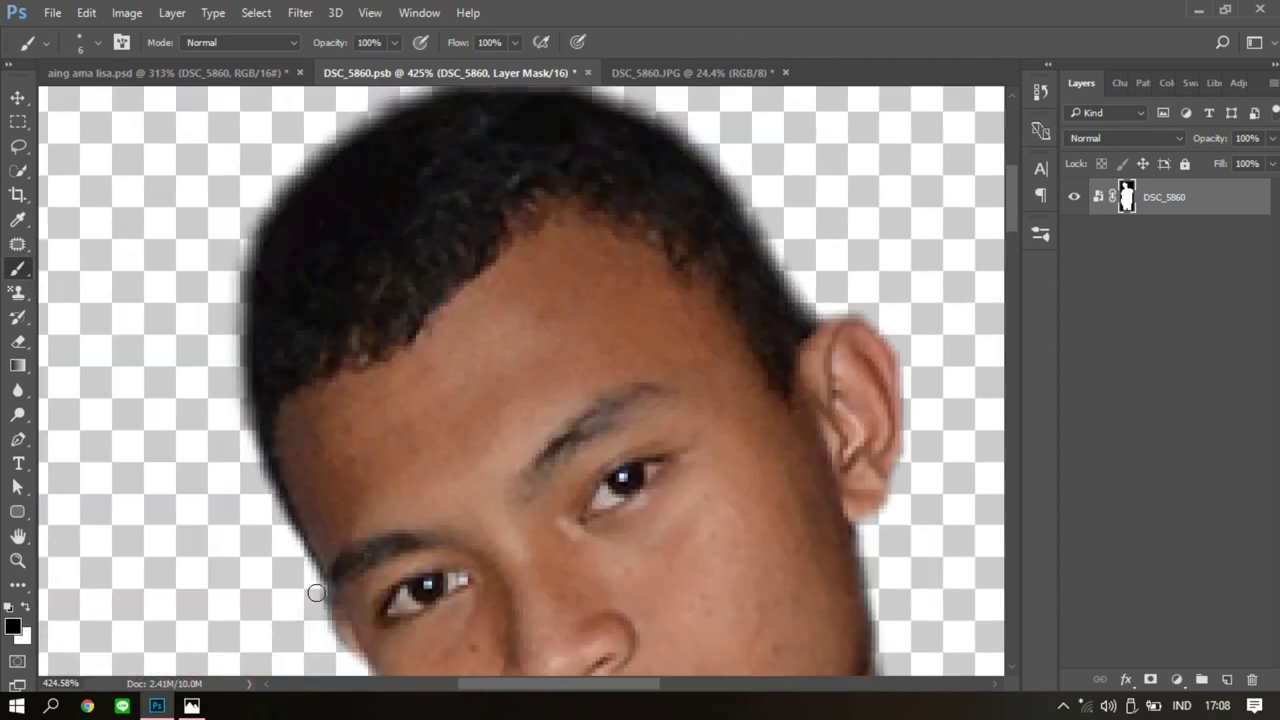
{"action": "scroll", "coordinate": [316, 593], "scroll_direction": "down", "scroll_amount": 3}
{"action": "scroll", "coordinate": [466, 537], "scroll_direction": "down", "scroll_amount": 2}
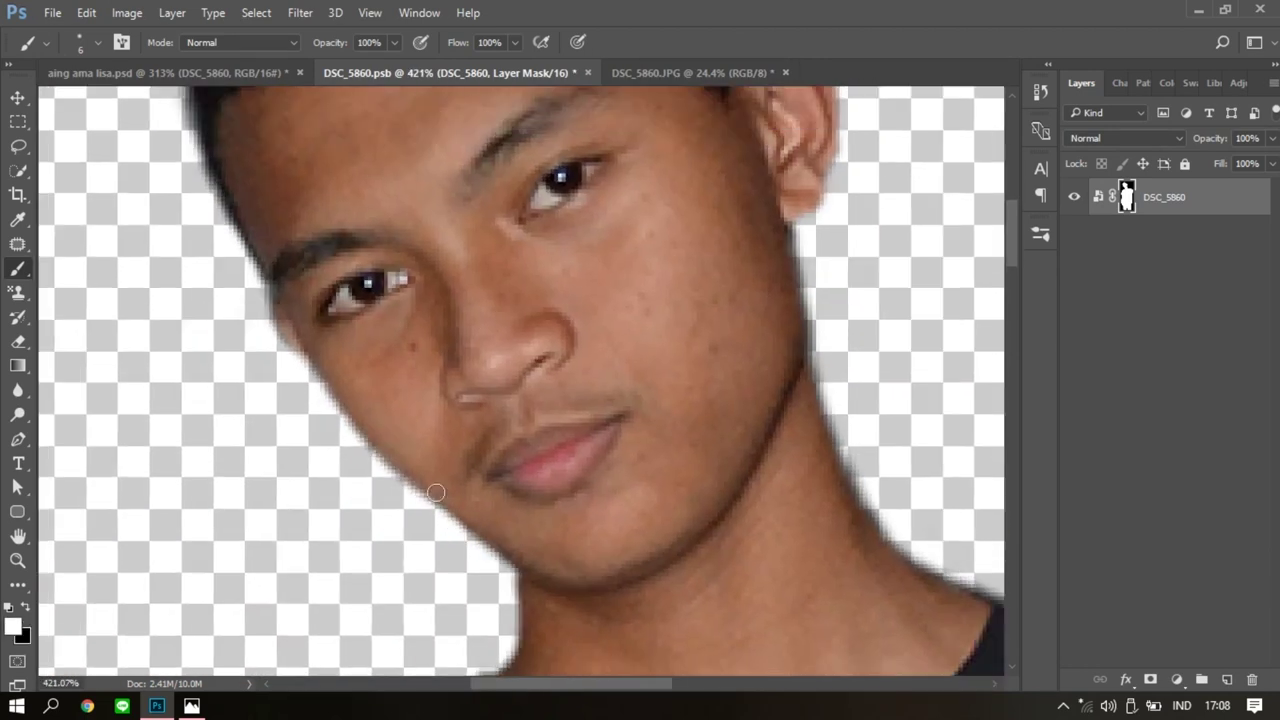
{"action": "key", "text": "ctrl+0"}
{"action": "left_click", "coordinate": [587, 73]}
{"action": "key", "text": "Return"}
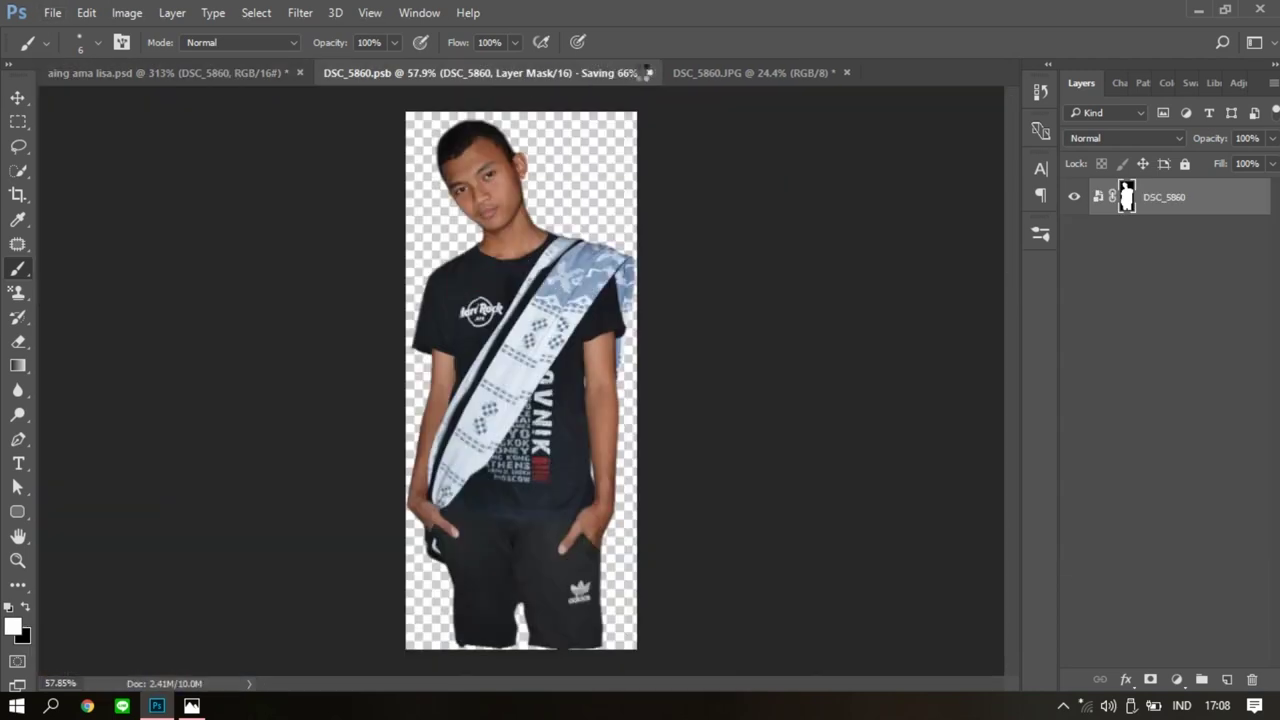
Fit the composite in the window and lower Layer 8's opacity.
{"action": "key", "text": "v"}
{"action": "key", "text": "ctrl+0"}
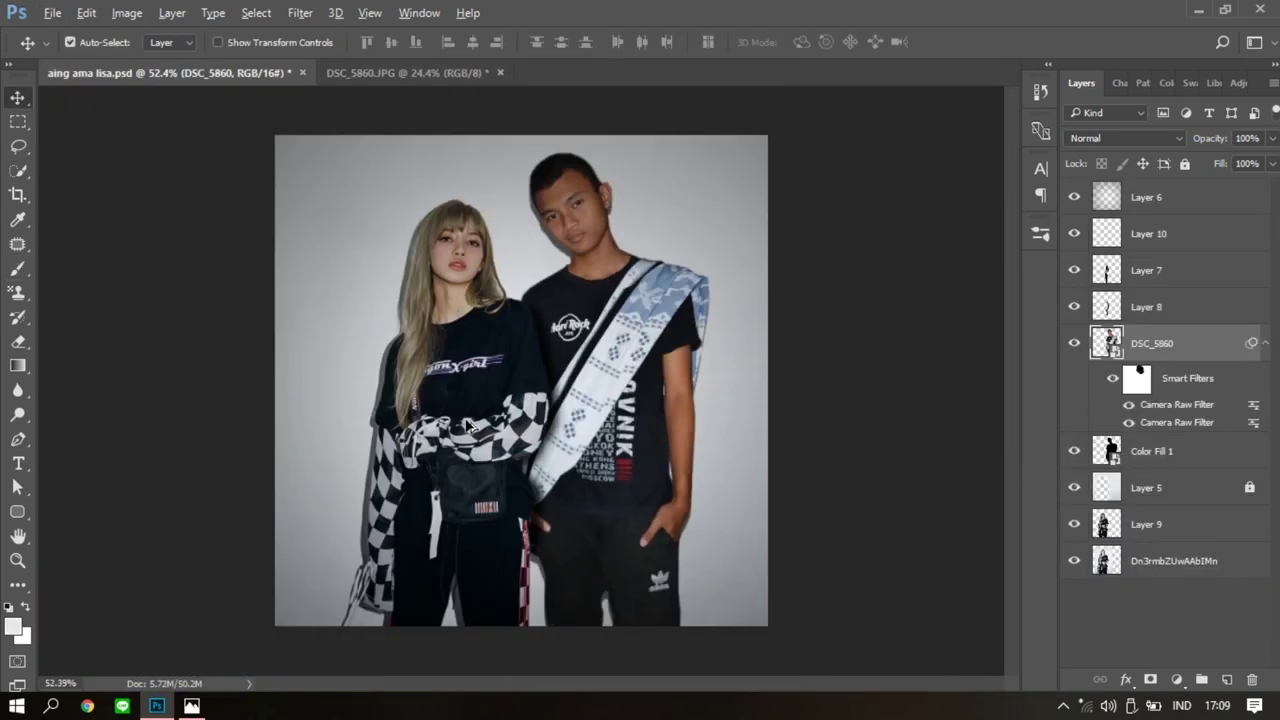
{"action": "scroll", "coordinate": [550, 411], "scroll_direction": "up", "scroll_amount": 3}
{"action": "left_click", "coordinate": [1147, 307]}
{"action": "mouse_move", "coordinate": [1272, 138]}
{"action": "left_mouse_down"}
{"action": "mouse_move", "coordinate": [1259, 165]}
{"action": "mouse_move", "coordinate": [1185, 163]}
{"action": "left_mouse_up"}
{"action": "scroll", "coordinate": [652, 436], "scroll_direction": "down", "scroll_amount": 1}
{"action": "scroll", "coordinate": [640, 300], "scroll_direction": "up", "scroll_amount": 5}
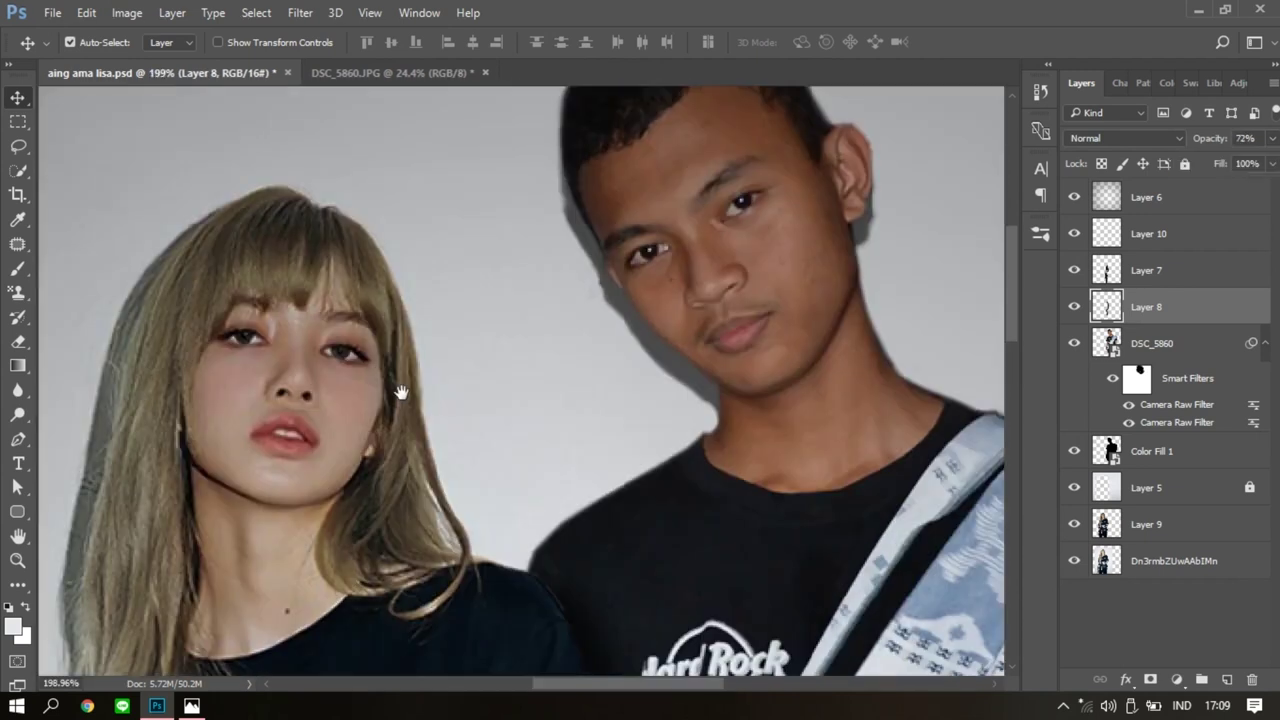
Add an empty Layer 11 above the man's DSC_5860 layer.
{"action": "left_click", "coordinate": [1147, 197]}
{"action": "left_click", "coordinate": [1150, 343]}
{"action": "key", "text": "ctrl+shift+alt+n"}
{"action": "scroll", "coordinate": [500, 243], "scroll_direction": "up", "scroll_amount": 2}
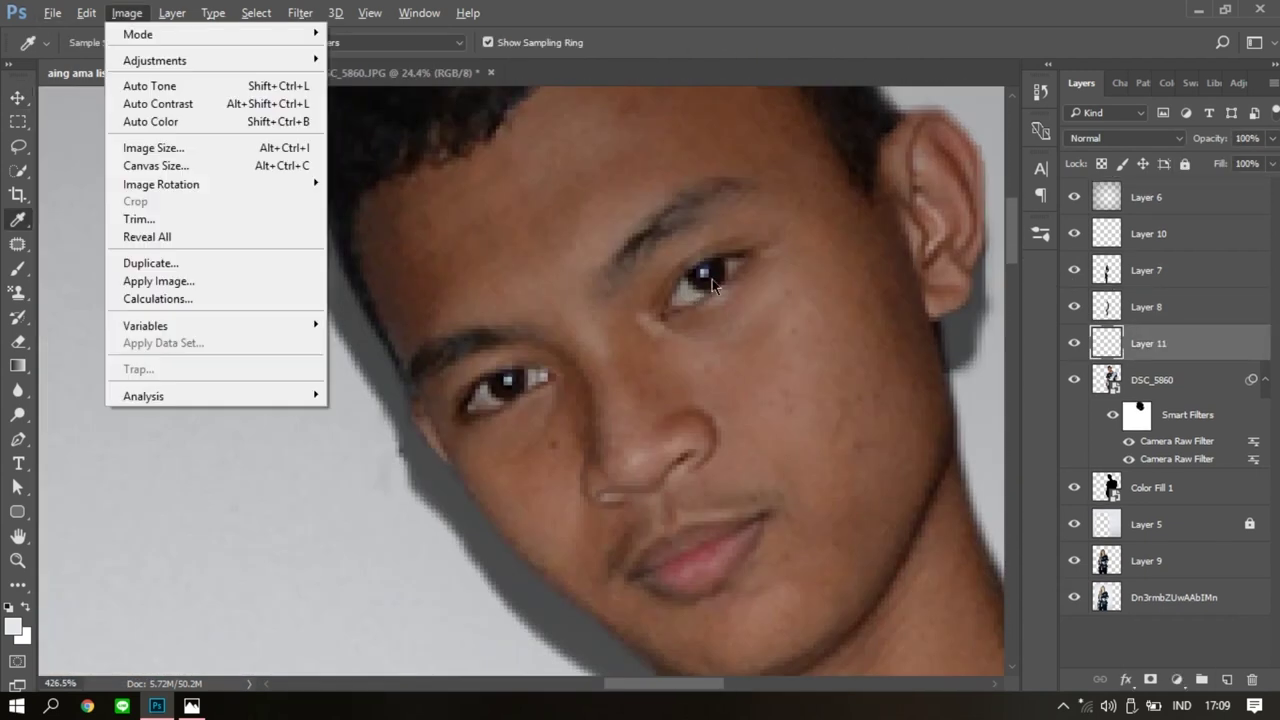
{"action": "key", "text": "b"}
{"action": "scroll", "coordinate": [506, 383], "scroll_direction": "down", "scroll_amount": 5}
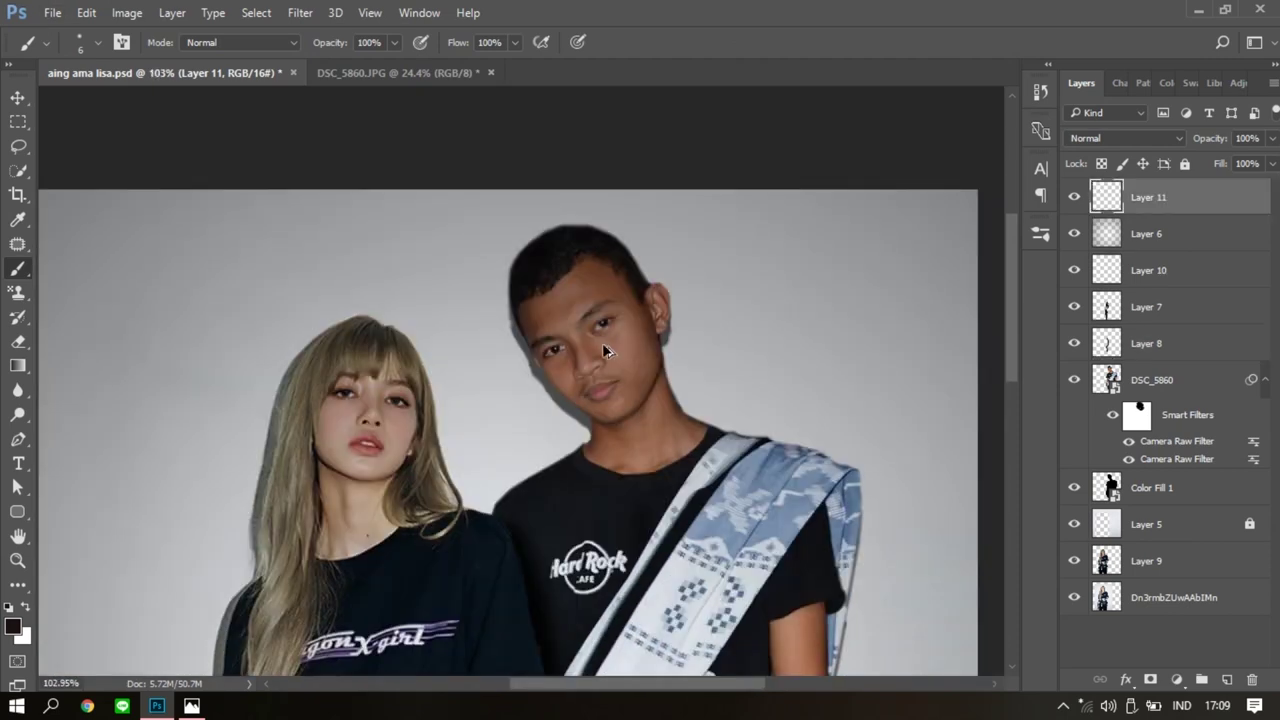
{"action": "scroll", "coordinate": [625, 290], "scroll_direction": "up", "scroll_amount": 6}
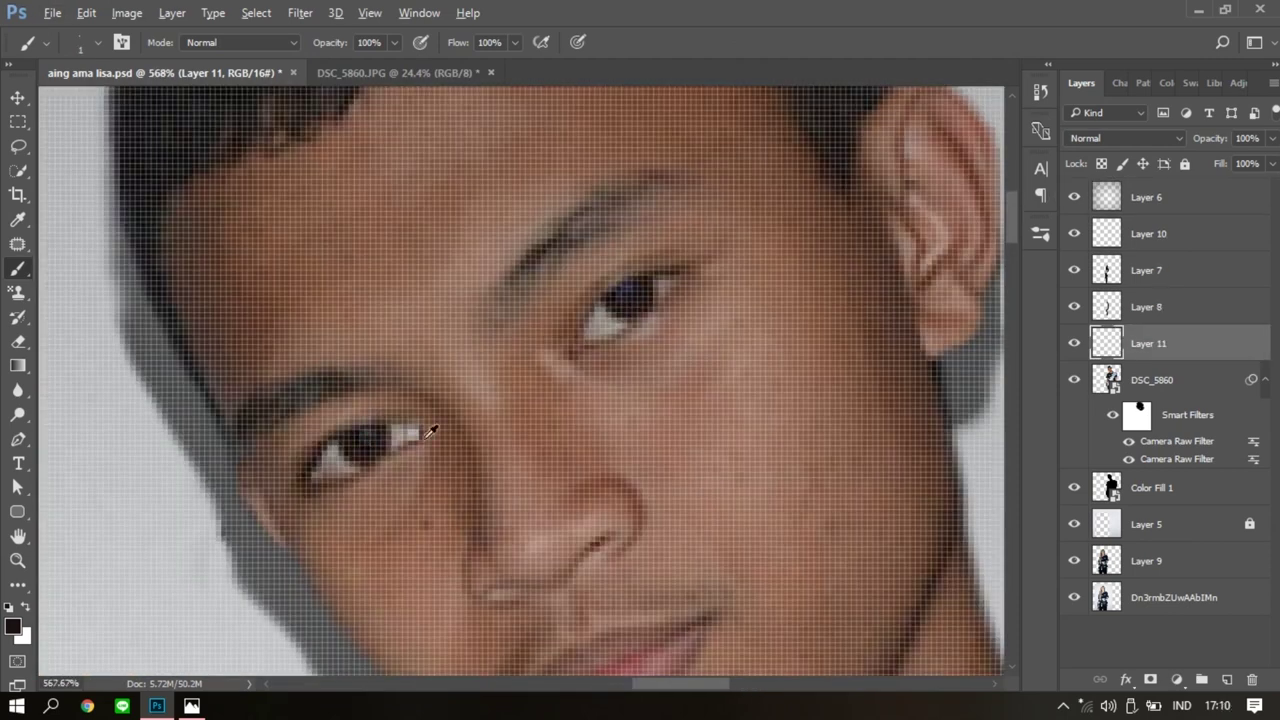
{"action": "scroll", "coordinate": [431, 430], "scroll_direction": "up", "scroll_amount": 2}
{"action": "scroll", "coordinate": [431, 430], "scroll_direction": "down", "scroll_amount": 8}
{"action": "scroll", "coordinate": [491, 277], "scroll_direction": "up", "scroll_amount": 1}
{"action": "scroll", "coordinate": [491, 277], "scroll_direction": "up", "scroll_amount": 1}
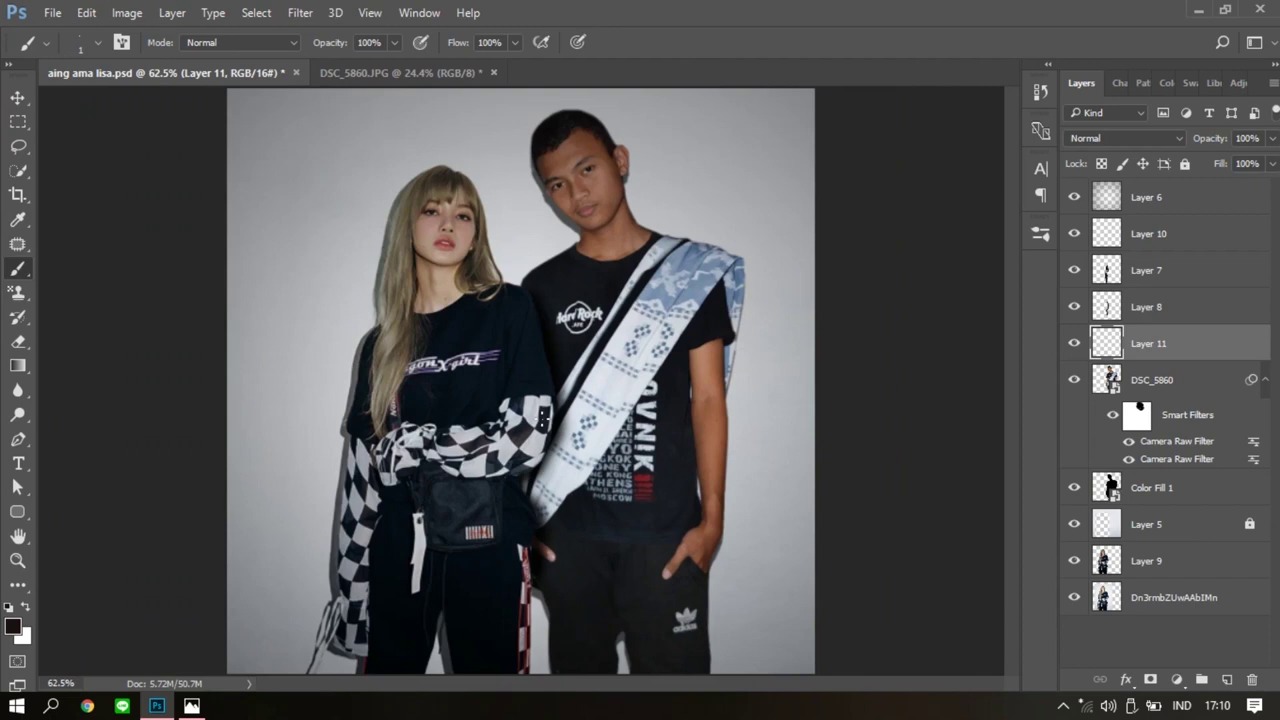
{"action": "scroll", "coordinate": [577, 401], "scroll_direction": "up", "scroll_amount": 2}
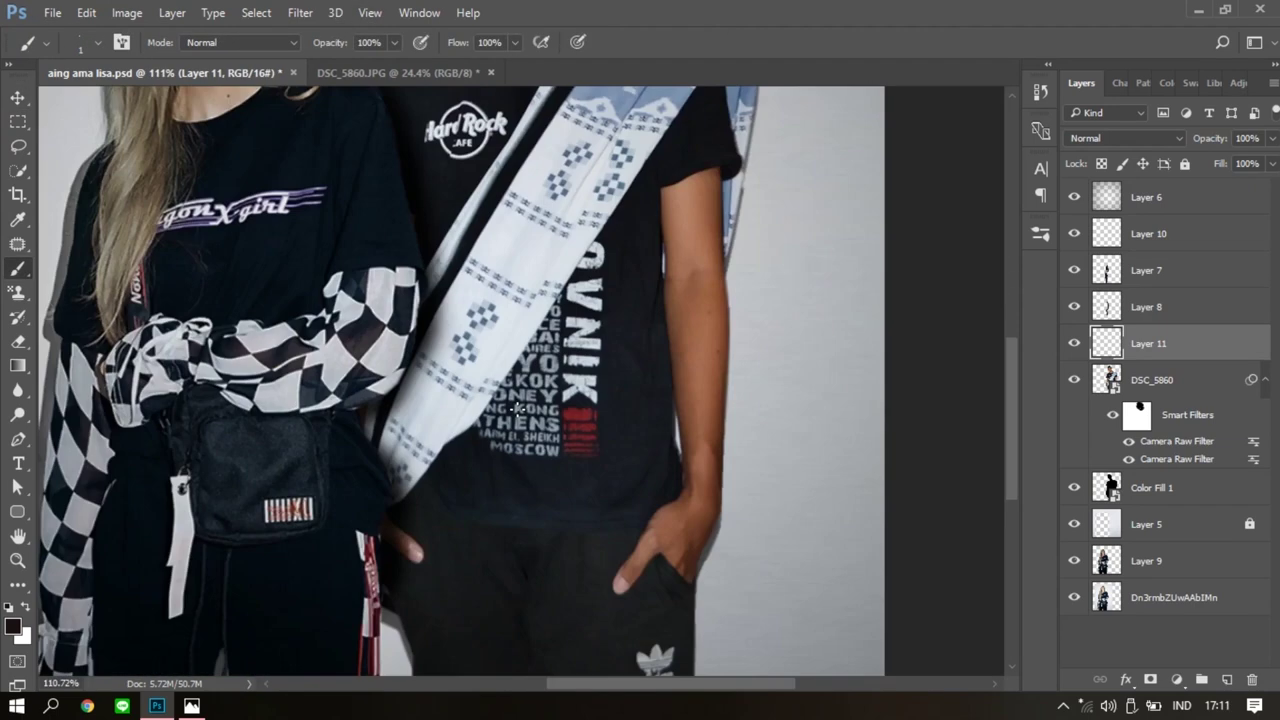
{"action": "scroll", "coordinate": [577, 401], "scroll_direction": "down", "scroll_amount": 3}
Add a Levels adjustment layer above Layer 10 with midtones darkened to 0.62.
{"action": "left_click", "coordinate": [1176, 679]}
{"action": "left_click", "coordinate": [1211, 273]}
{"action": "left_click_drag", "start_coordinate": [1211, 273], "coordinate": [1211, 250]}
{"action": "scroll", "coordinate": [720, 380], "scroll_direction": "down", "scroll_amount": 1}
{"action": "left_click_drag", "start_coordinate": [876, 370], "coordinate": [849, 370]}
Raise the Levels midtone to 0.76 and collapse the Properties panel.
{"action": "left_click_drag", "start_coordinate": [772, 370], "coordinate": [856, 370]}
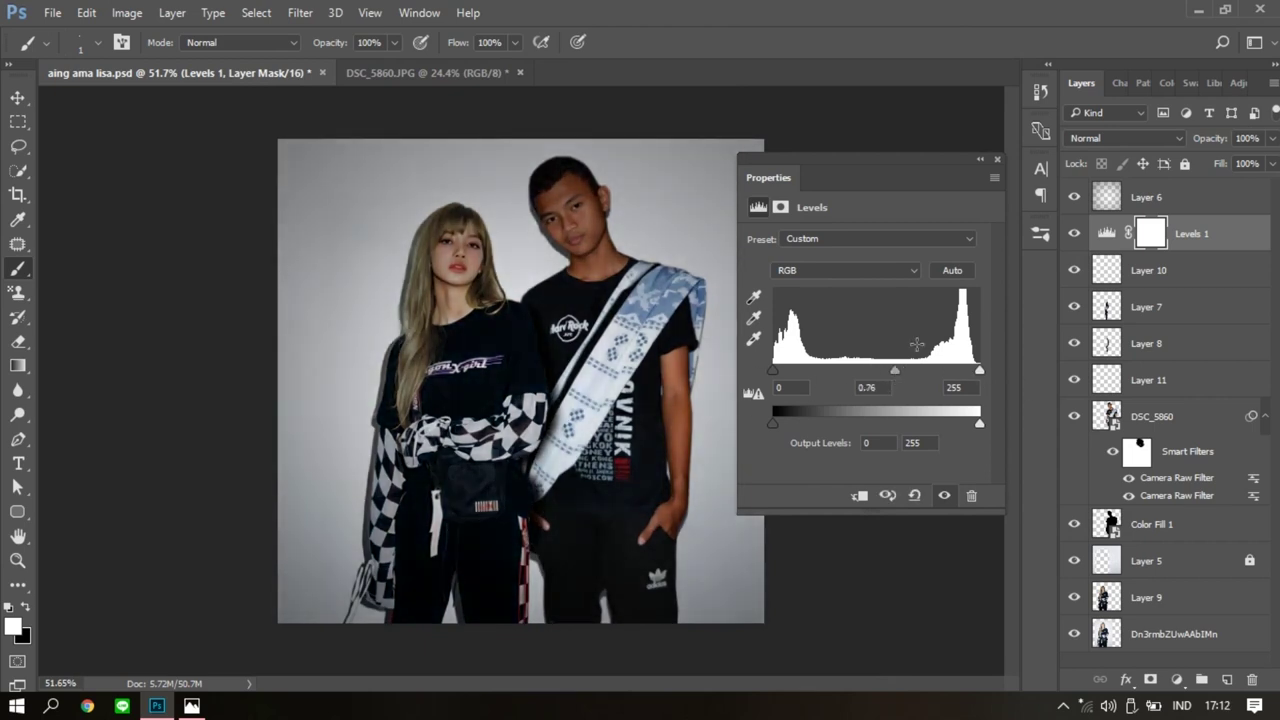
{"action": "left_click", "coordinate": [980, 159]}
{"action": "scroll", "coordinate": [573, 349], "scroll_direction": "up", "scroll_amount": 4}
{"action": "scroll", "coordinate": [573, 349], "scroll_direction": "up", "scroll_amount": 1}
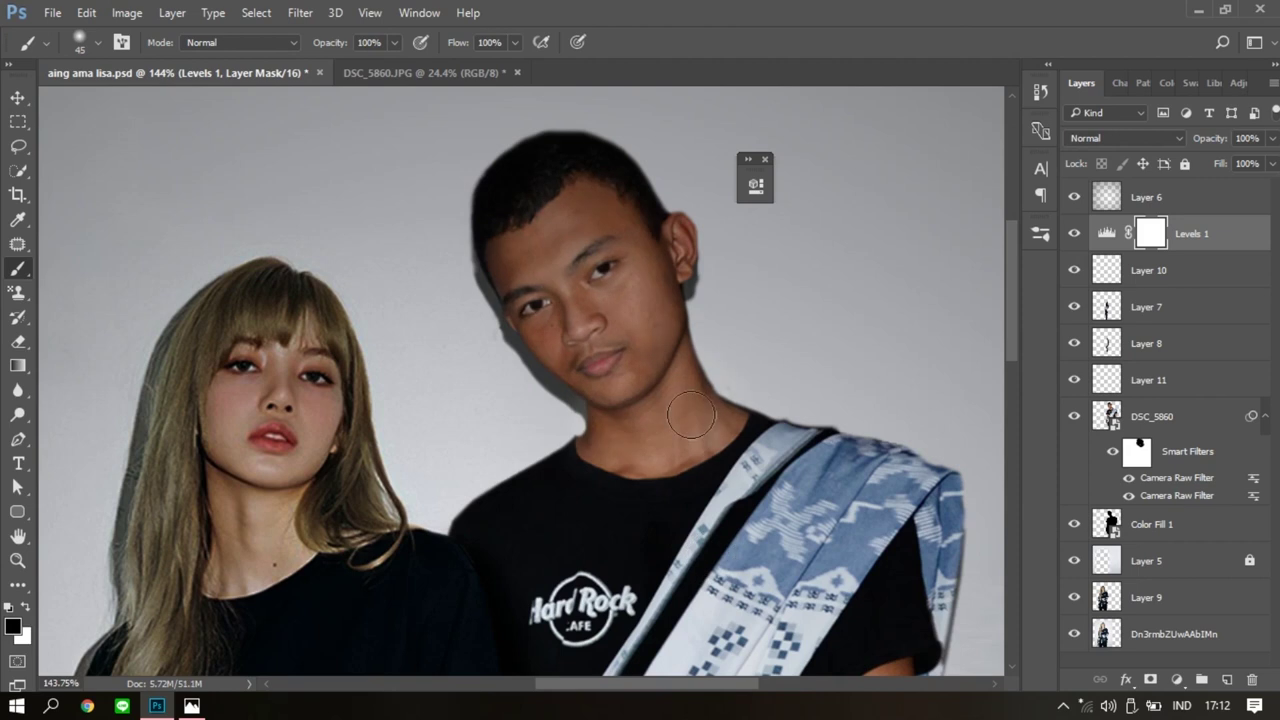
Paint the Levels mask black over the man's face, neck and arm, and save.
{"action": "scroll", "coordinate": [503, 205], "scroll_direction": "down", "scroll_amount": 3}
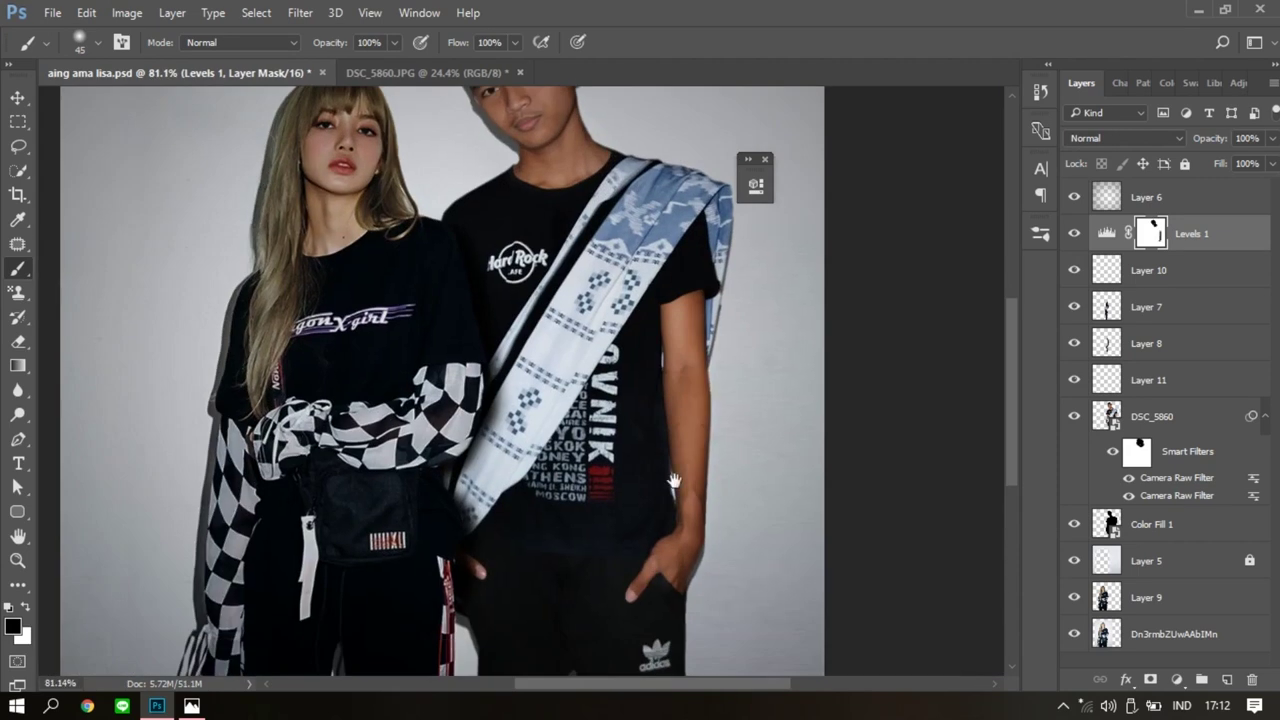
{"action": "scroll", "coordinate": [674, 482], "scroll_direction": "up", "scroll_amount": 3}
{"action": "scroll", "coordinate": [777, 289], "scroll_direction": "down", "scroll_amount": 2}
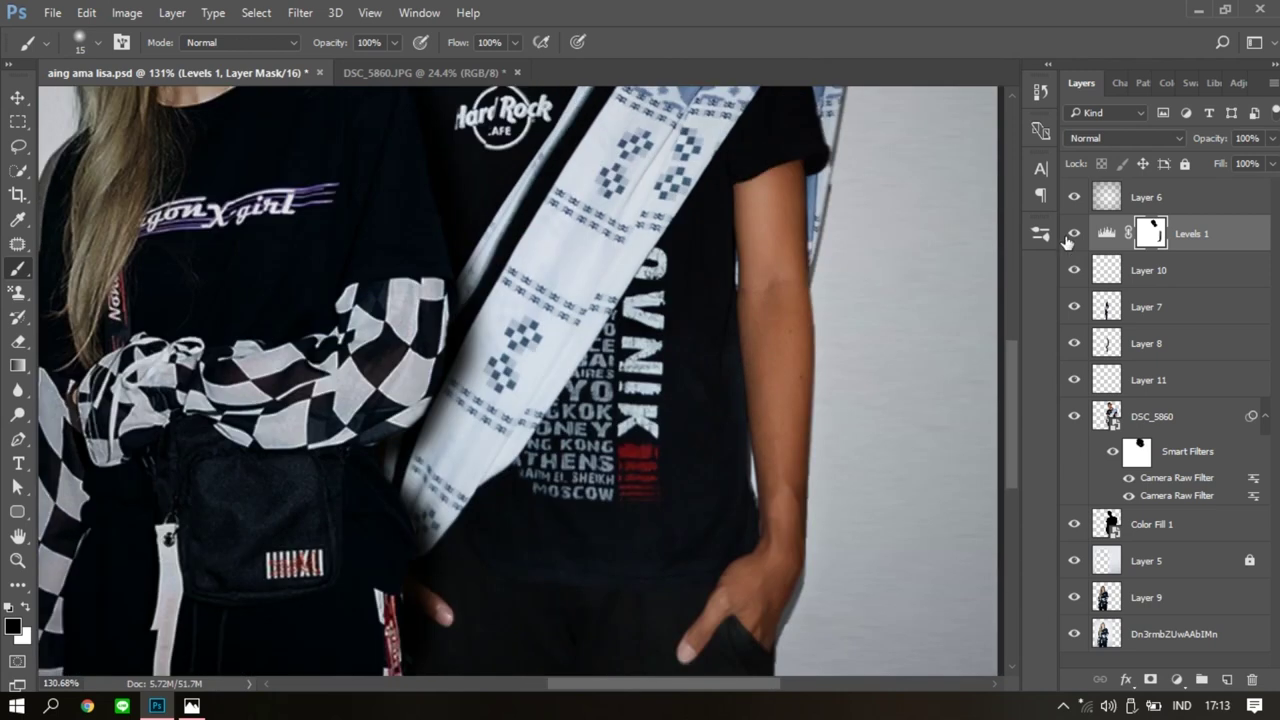
{"action": "scroll", "coordinate": [682, 374], "scroll_direction": "down", "scroll_amount": 3}
{"action": "key", "text": "ctrl+s"}
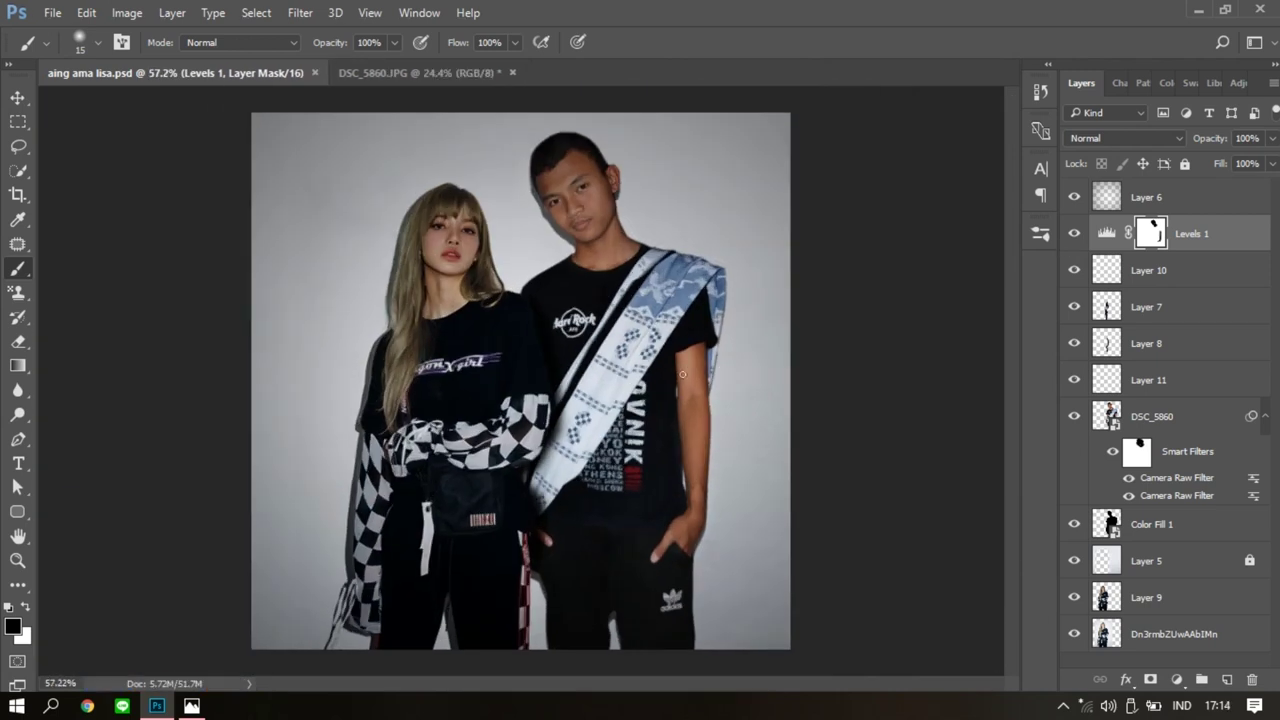